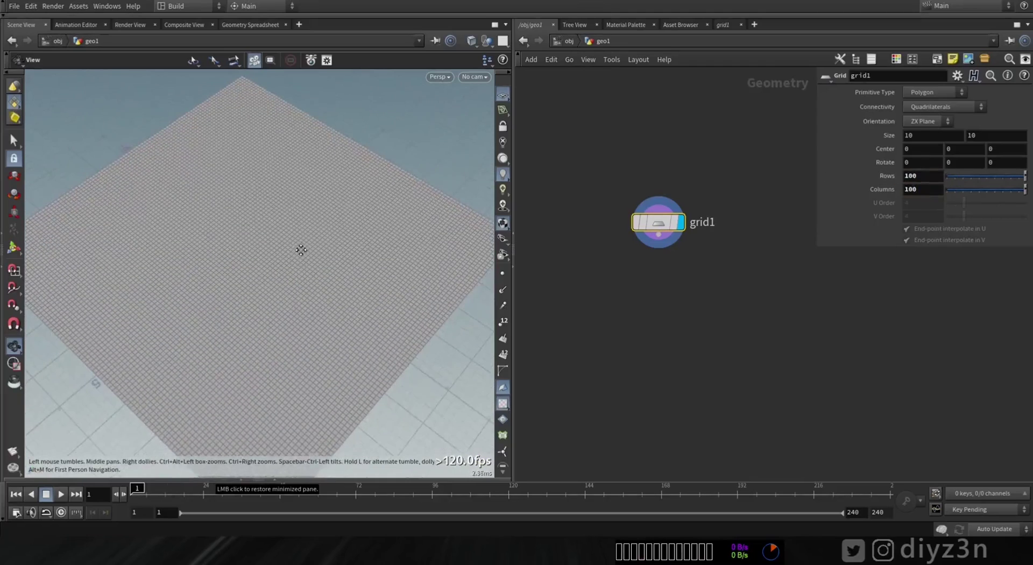
Step: Add a Spiral node beside the grid node, display it, and set its radius scale to 4.74
middle_click_drag(721, 273, 667, 245)
key("Tab")
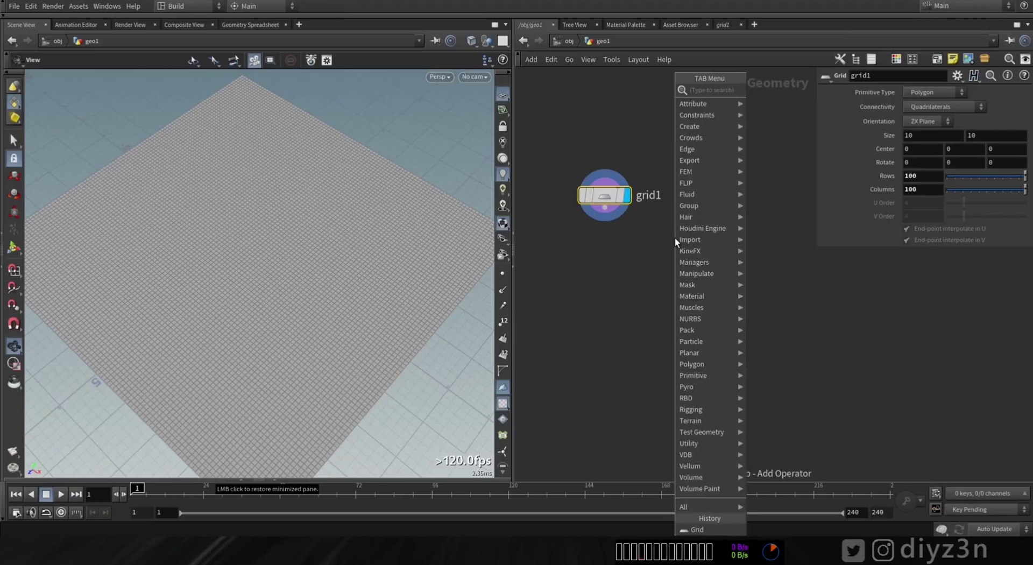
type("sp")
left_click(782, 117)
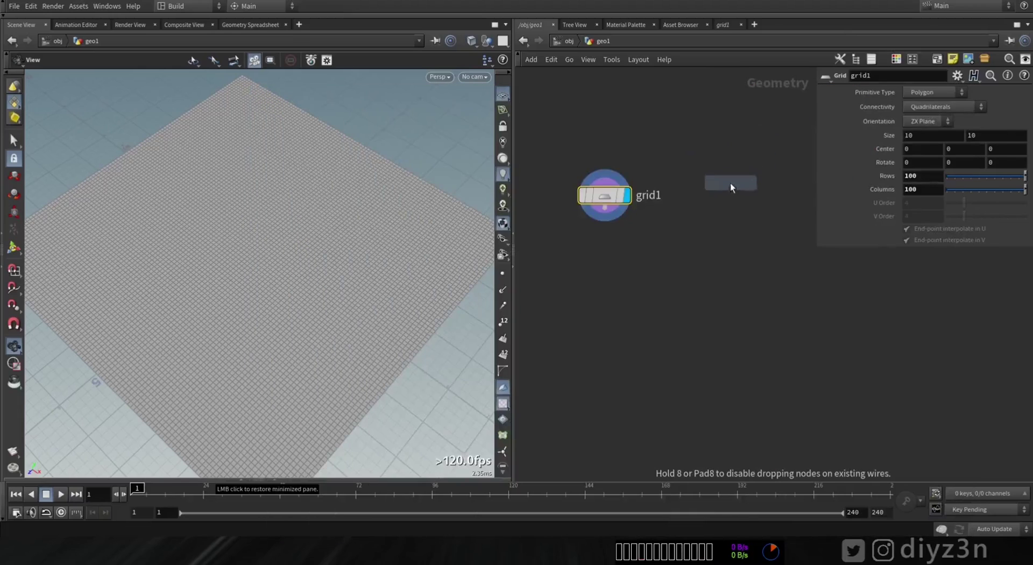
left_click(726, 194)
left_click(752, 170)
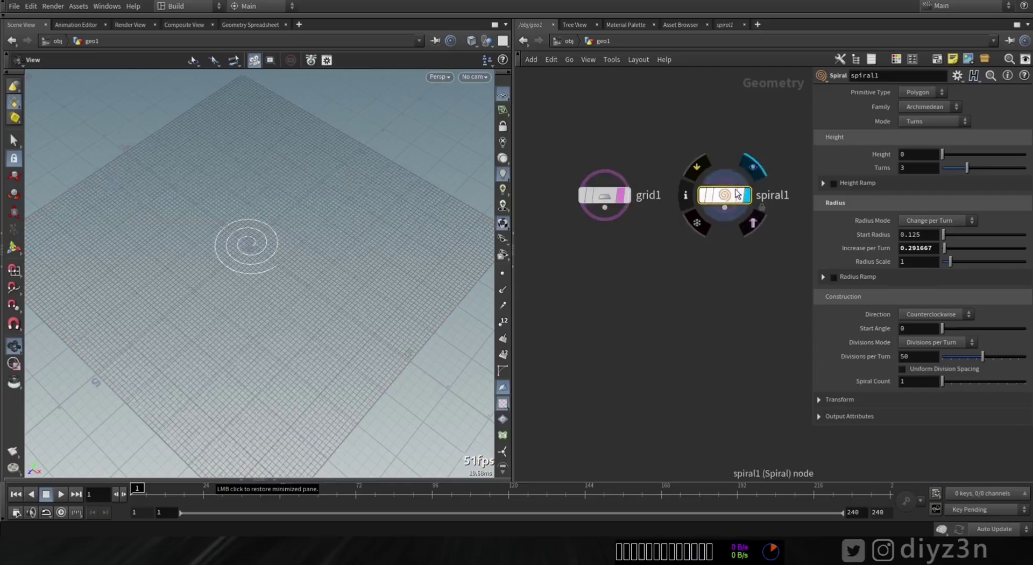
left_click_drag(949, 261, 981, 261)
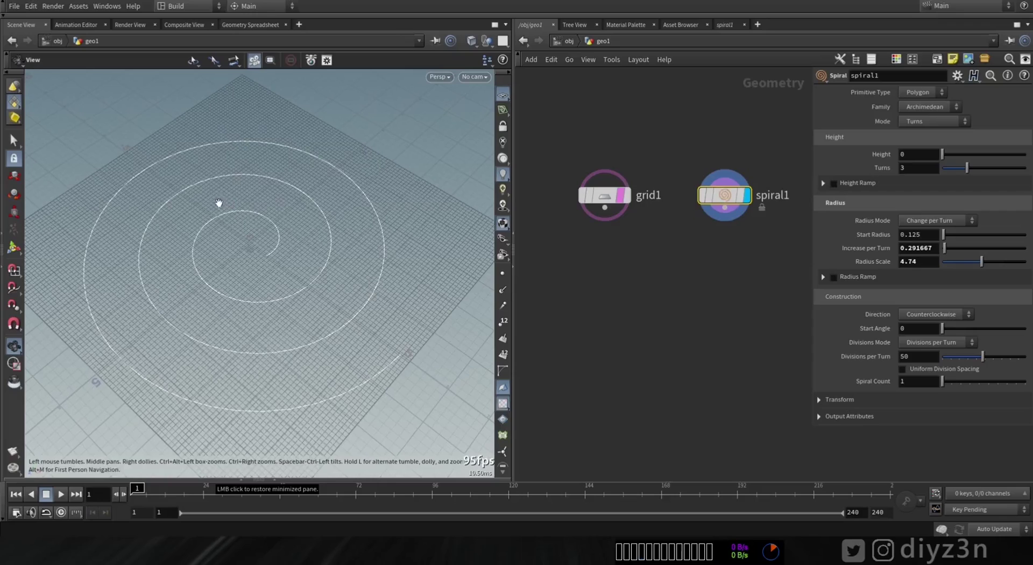
key("Tab")
type("co")
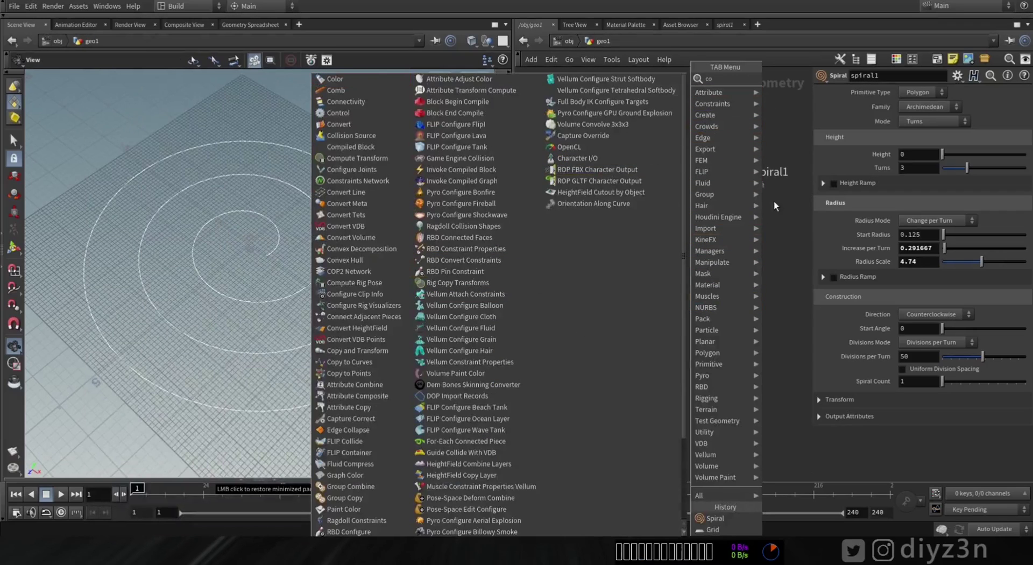
key("Escape")
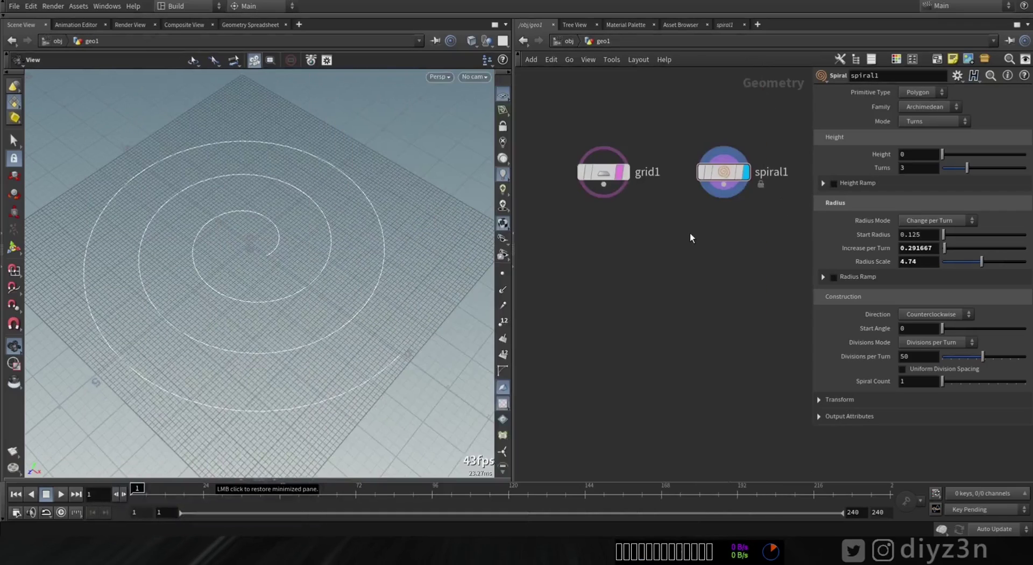
key("c")
key("c")
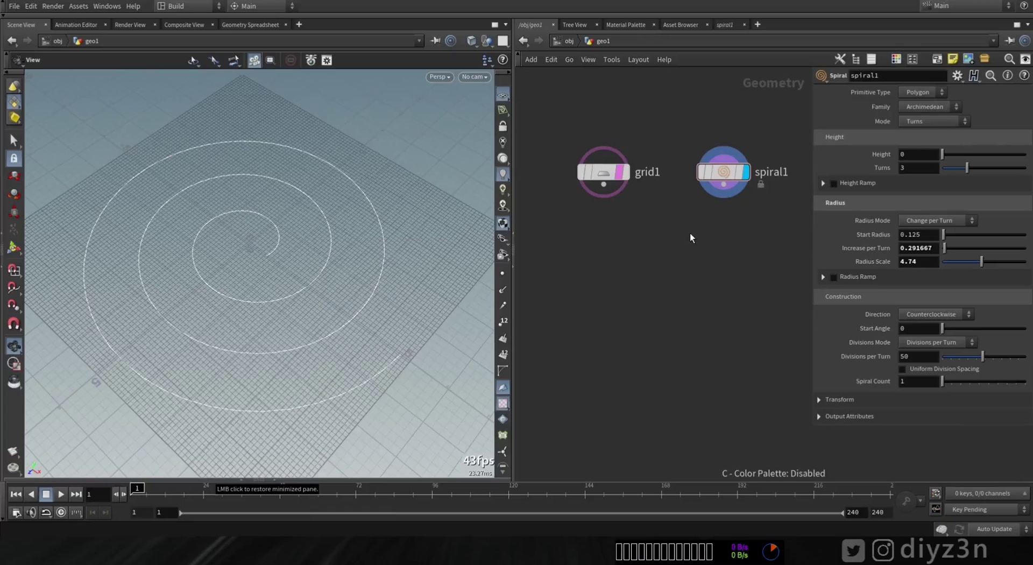
Step: Add a Copy to Points node below the grid and spiral nodes
key("Tab")
type("cop")
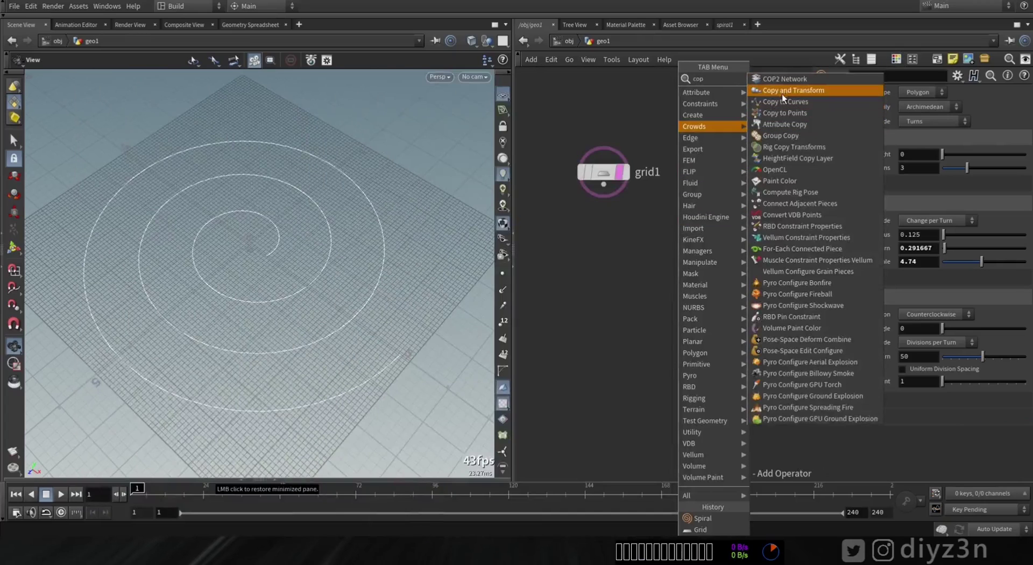
left_click(806, 114)
left_click(687, 263)
key("h")
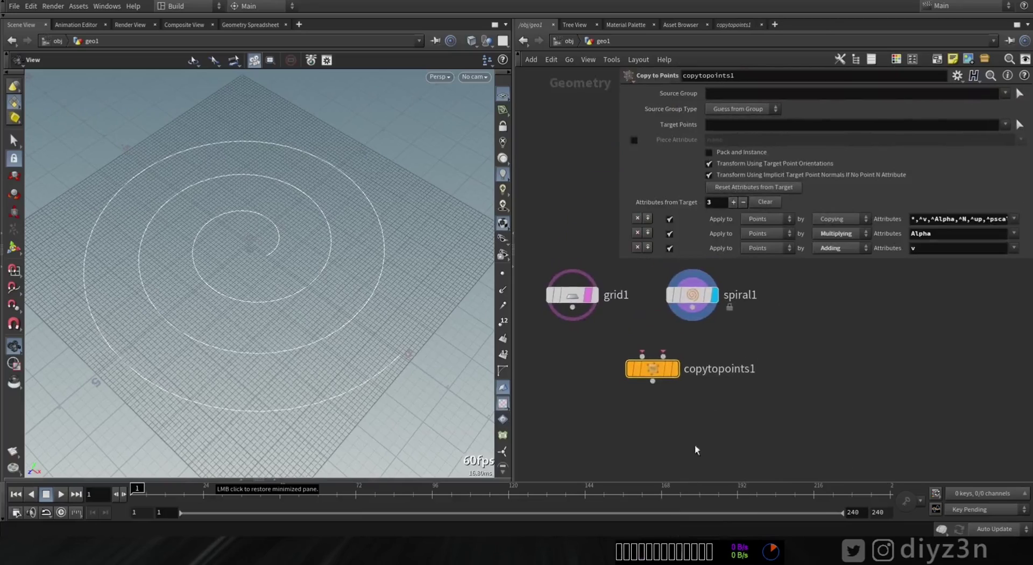
Step: Narrow the parameter overlay and spread the grid and spiral nodes apart above the Copy to Points node
left_click_drag(621, 262, 776, 283)
middle_click_drag(736, 334, 732, 264)
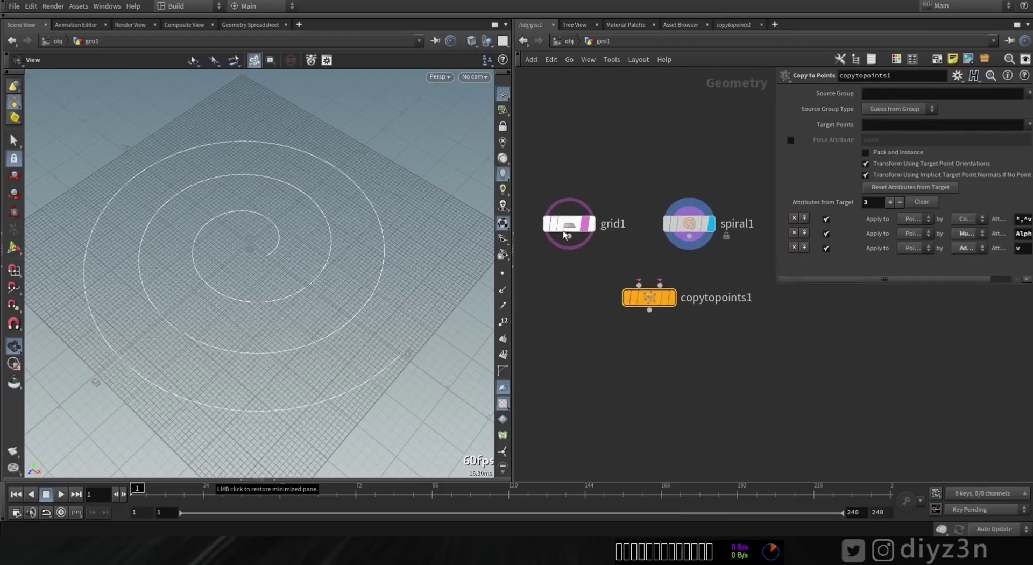
left_click_drag(570, 226, 542, 224)
middle_click_drag(694, 352, 699, 372)
left_click_drag(694, 244, 719, 214)
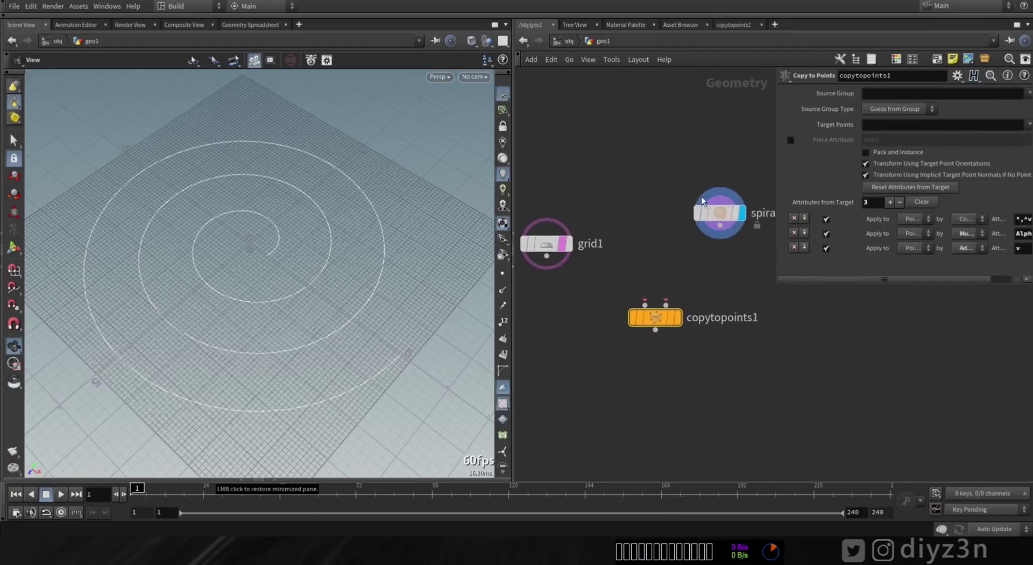
Step: Add a Sphere node, wire the spiral and the sphere into the Copy to Points node, and display its result
key("Tab")
type("sp")
left_click(751, 80)
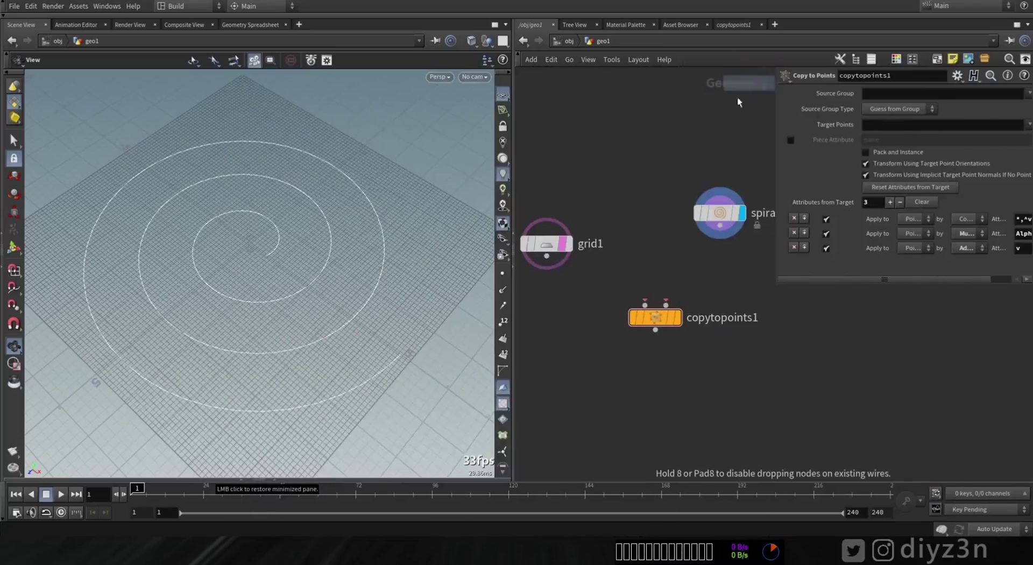
left_click(703, 268)
left_click_drag(720, 213, 702, 273)
left_click(675, 317)
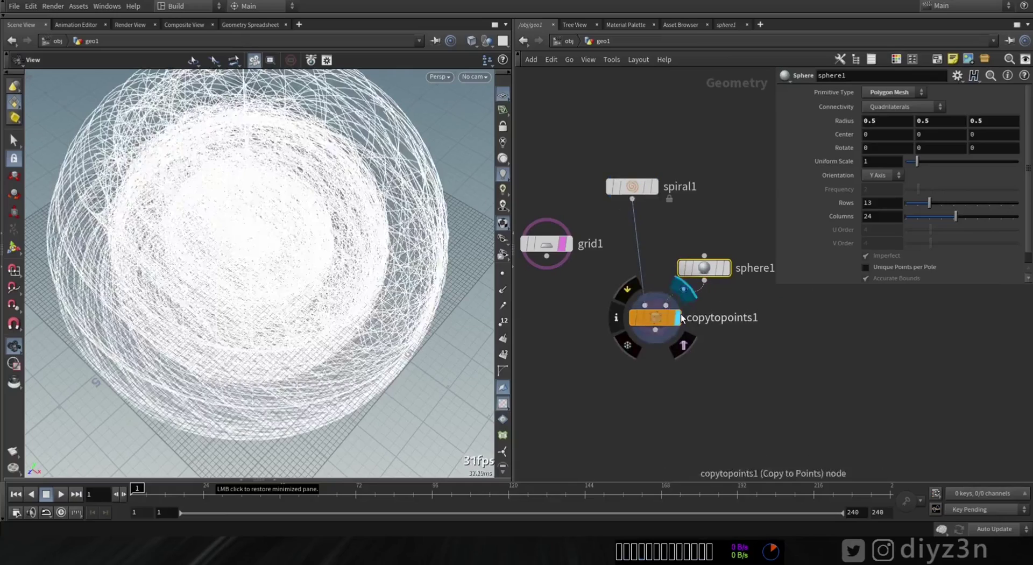
Step: Set the sphere's uniform scale to 0.24 and swap the Copy to Points inputs so the sphere is copied onto the spiral
mouse_move(916, 161)
left_mouse_down()
mouse_move(895, 171)
mouse_move(909, 170)
left_mouse_up()
left_click_drag(665, 305, 672, 216)
left_click_drag(642, 186, 727, 182)
left_click_drag(676, 219, 629, 179)
Step: Insert a Carve node between the spiral and Copy to Points, and switch it from Cut to Extract
key("Tab")
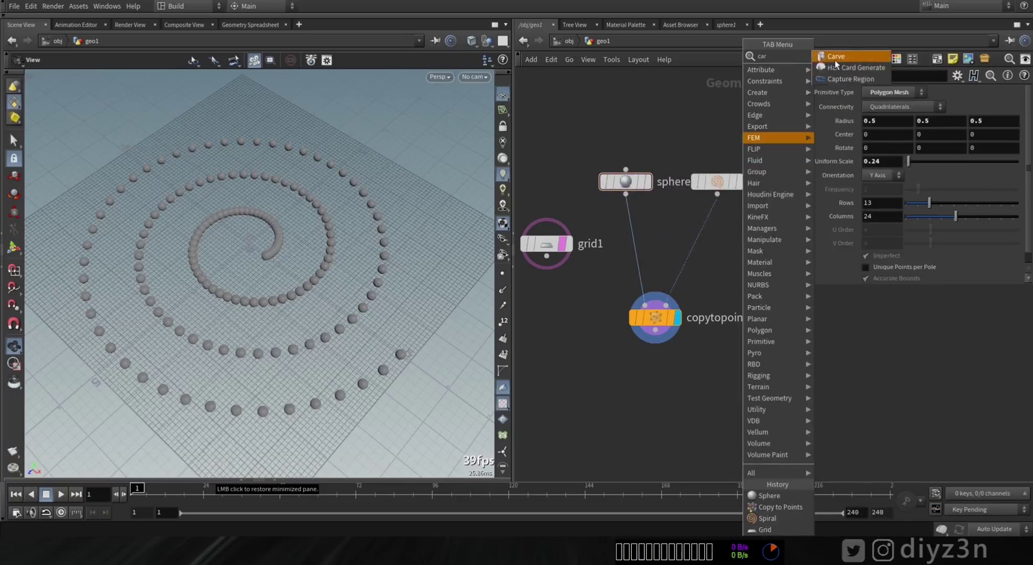
left_click(835, 59)
left_click(718, 237)
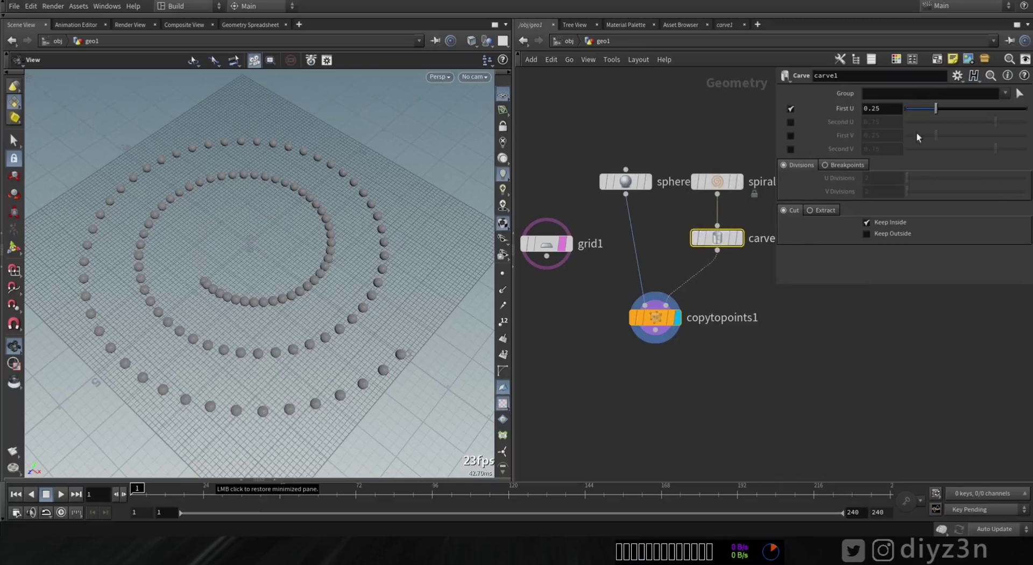
left_click(822, 211)
Step: Try other First U positions on the Carve node and drive First U with the expression $T
left_click_drag(936, 108, 922, 109)
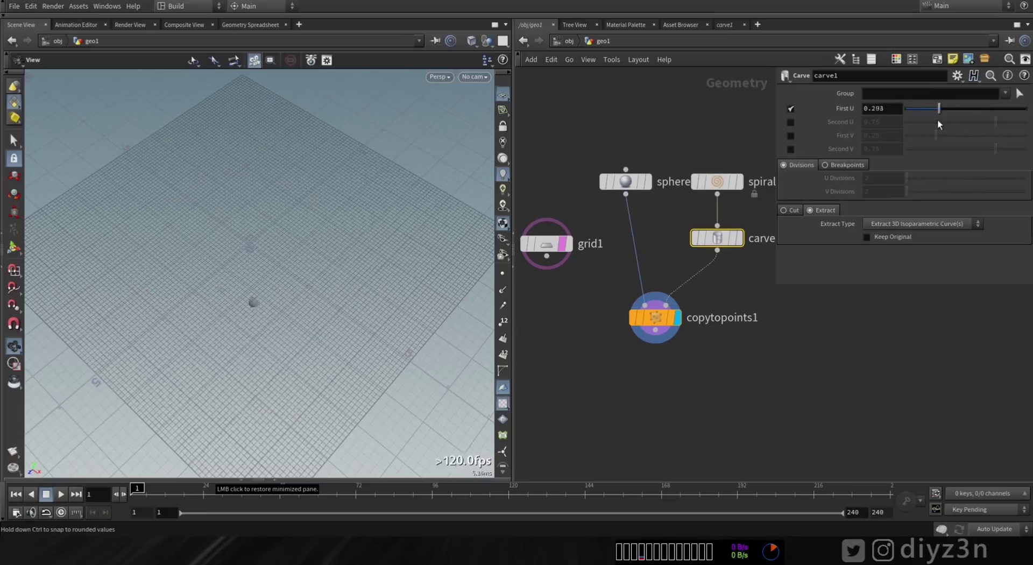
type("$T")
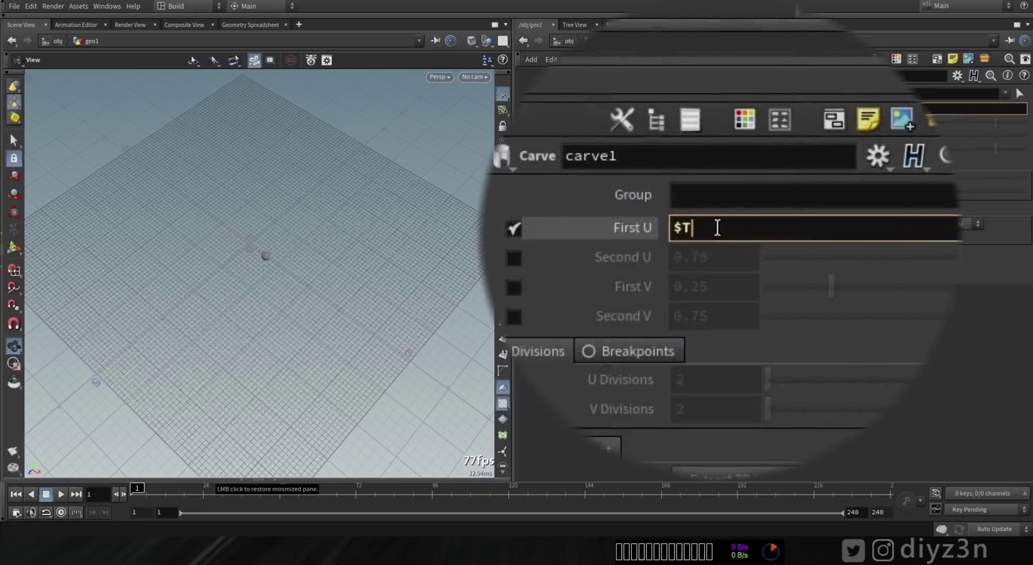
key("Return")
left_click(652, 236)
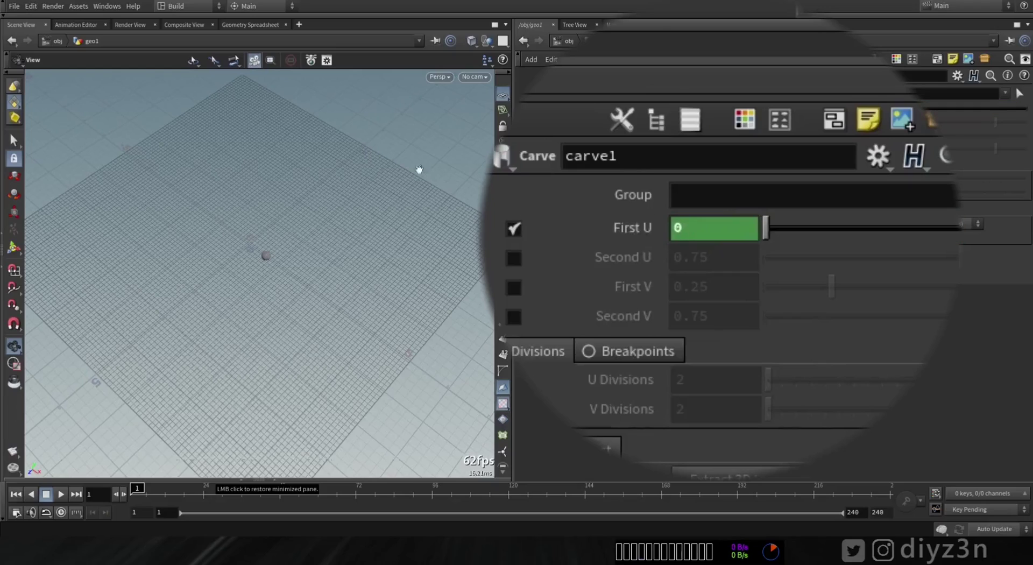
Step: Scrub and play the timeline to examine the sphere's motion along the spiral, and return to frame 1
left_click(149, 495)
left_click_drag(172, 502, 132, 498)
left_click(61, 496)
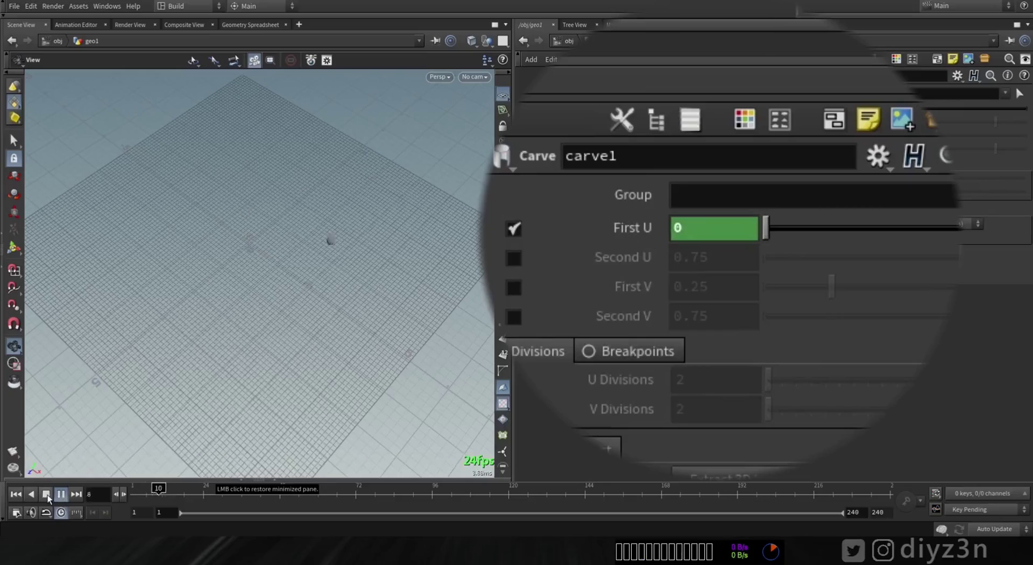
left_click(47, 495)
left_click(18, 495)
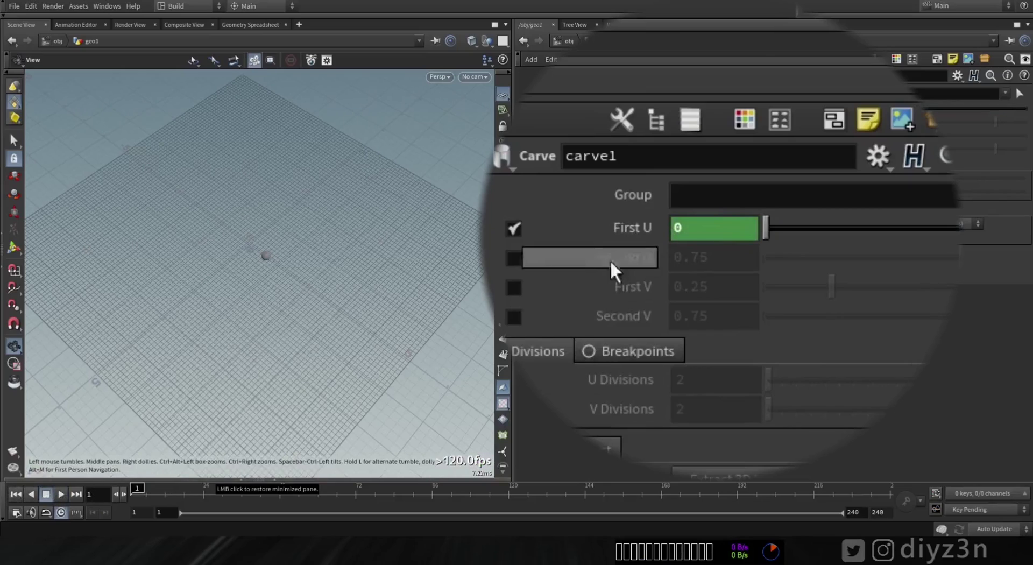
Step: Change the Carve node's First U expression to $T * .25 and play the animation to check the sphere's speed
left_click(635, 227)
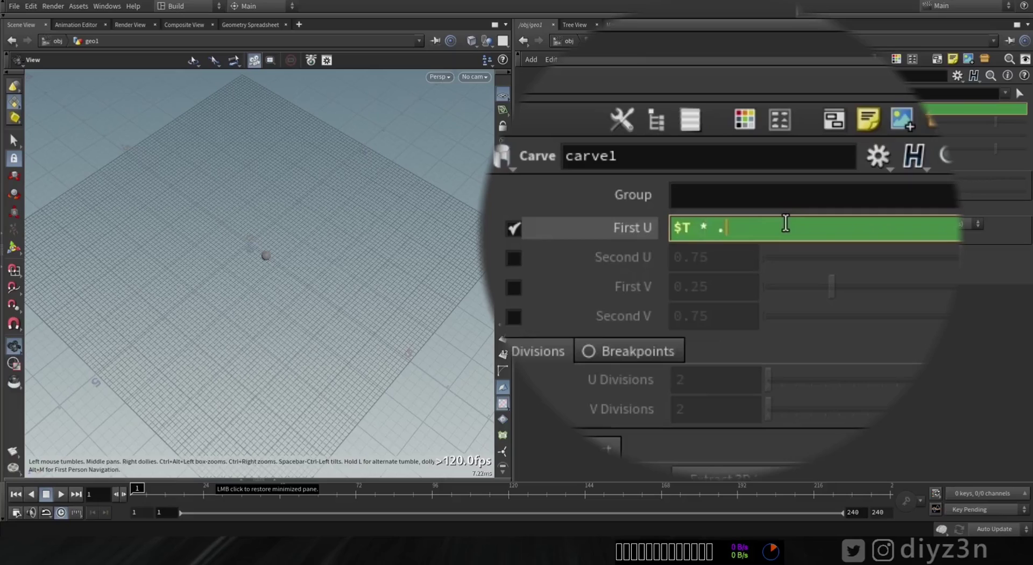
key("Return")
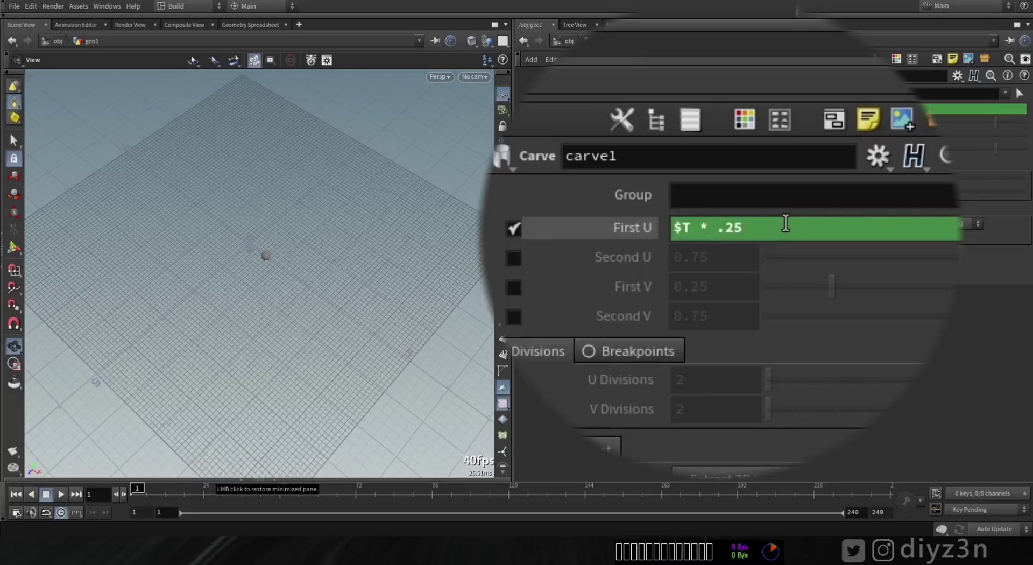
left_click(606, 228)
left_click(63, 494)
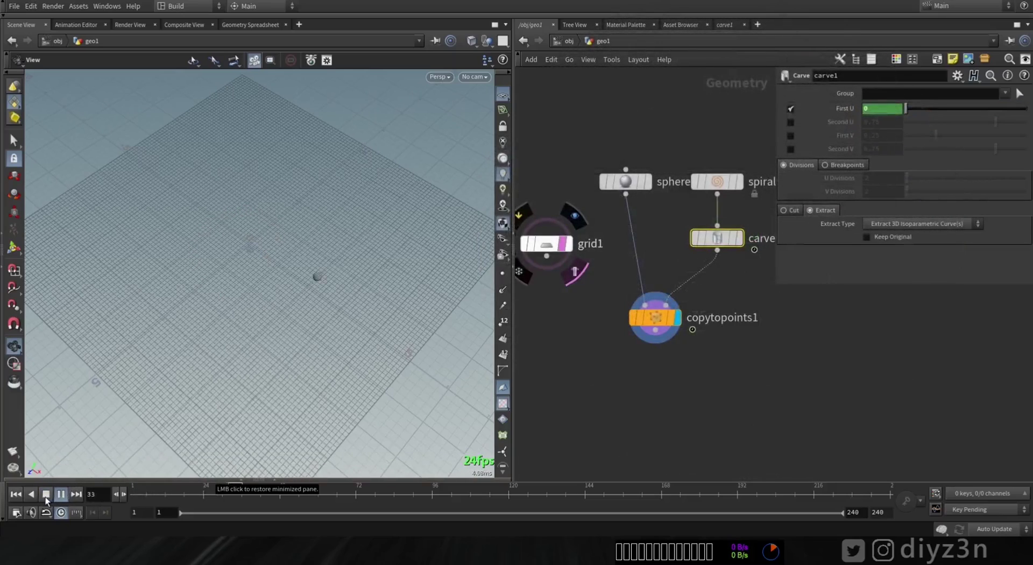
left_click(46, 496)
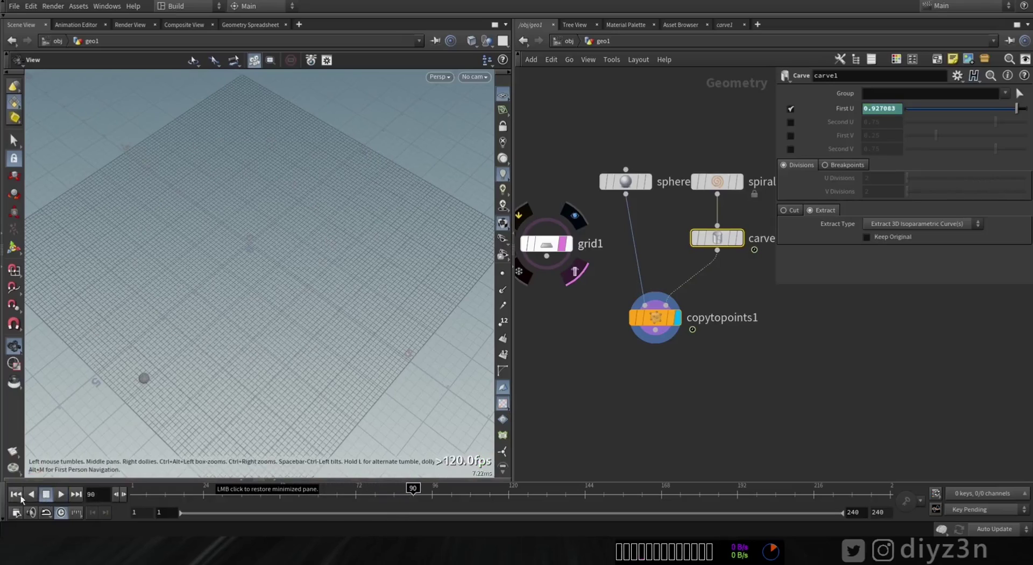
Step: Turn off the grid's template display and add a Solver node below the grid and Copy to Points nodes
middle_click_drag(622, 355, 654, 342)
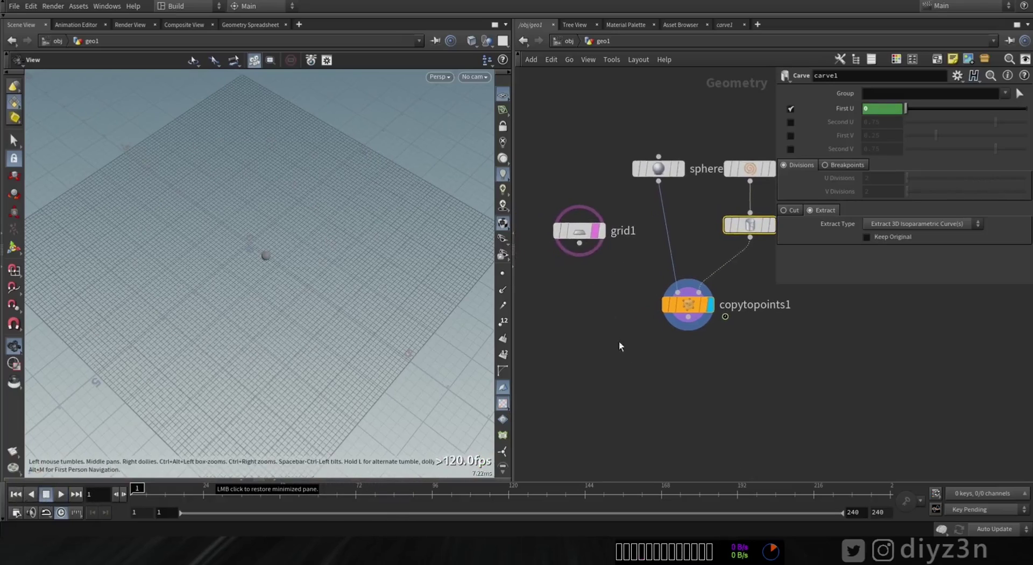
left_click_drag(576, 233, 579, 262)
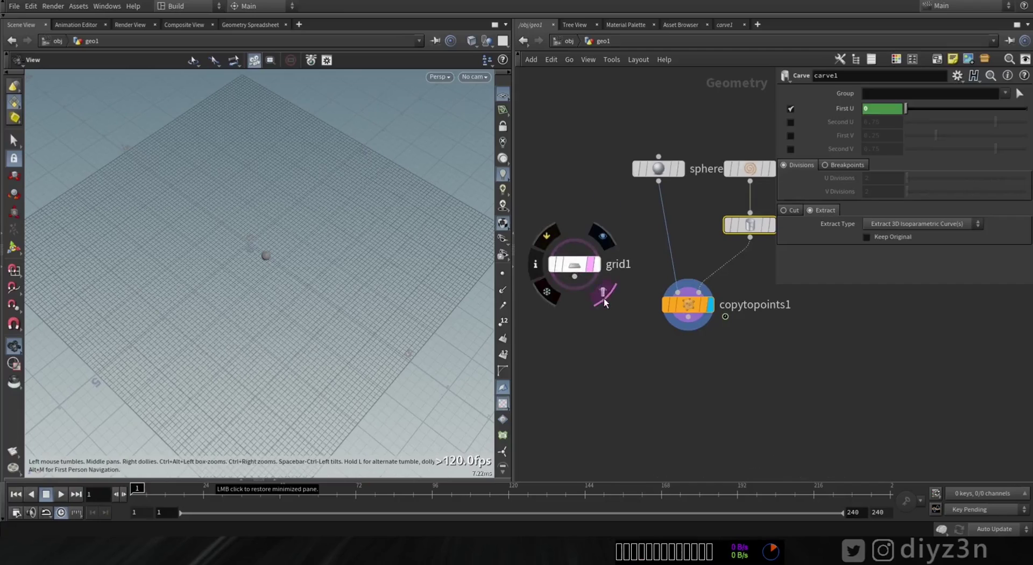
key("Tab")
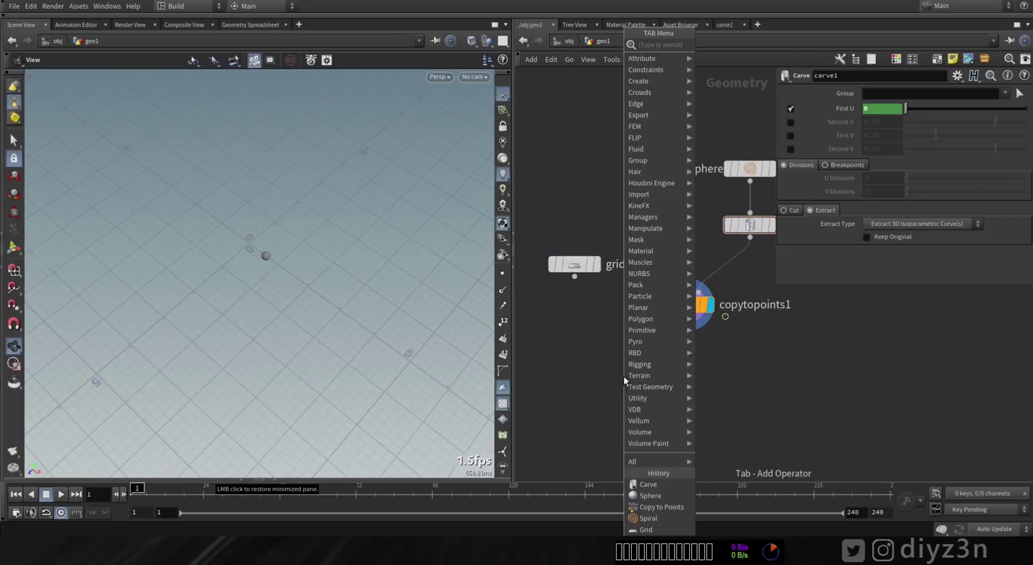
type("sol")
left_click(717, 46)
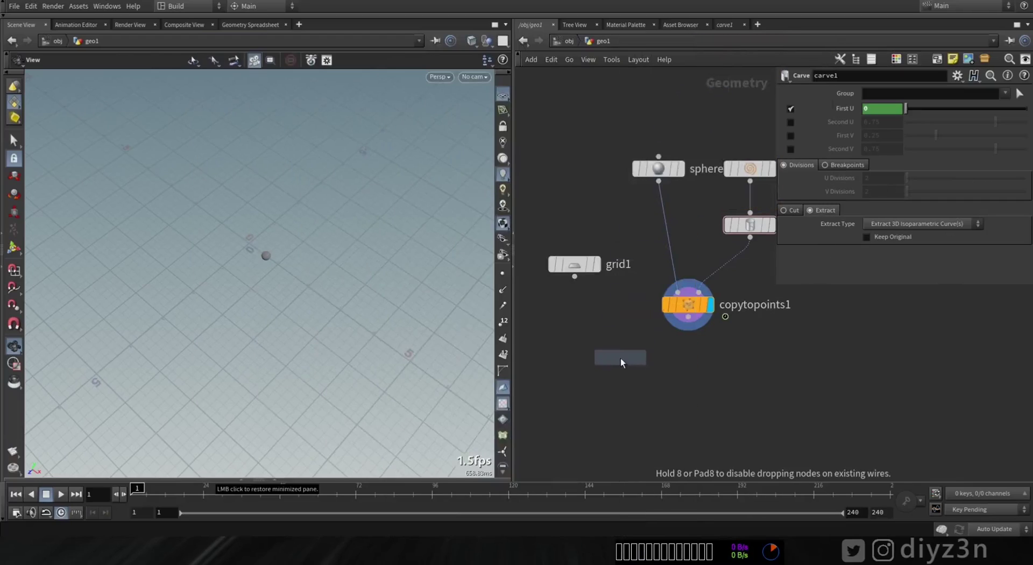
left_click(624, 361)
Step: Wire the grid into the Solver's first input and Copy to Points into its second input
left_click_drag(630, 364, 627, 381)
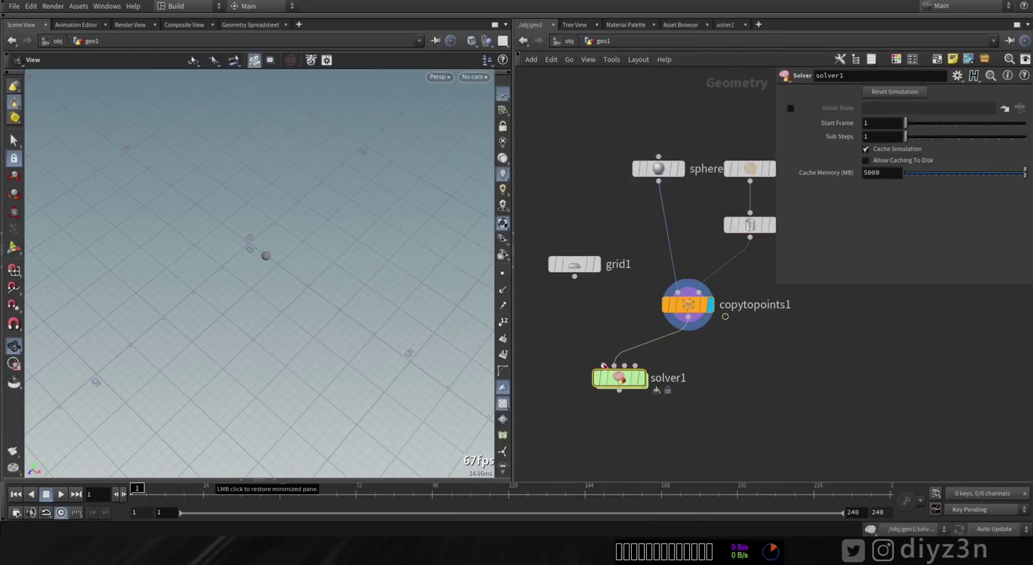
left_click_drag(585, 309, 581, 296)
left_click_drag(620, 378, 611, 389)
Step: Insert a Color node between the grid and the Solver and set its color to black (0, 0, 0)
key("Tab")
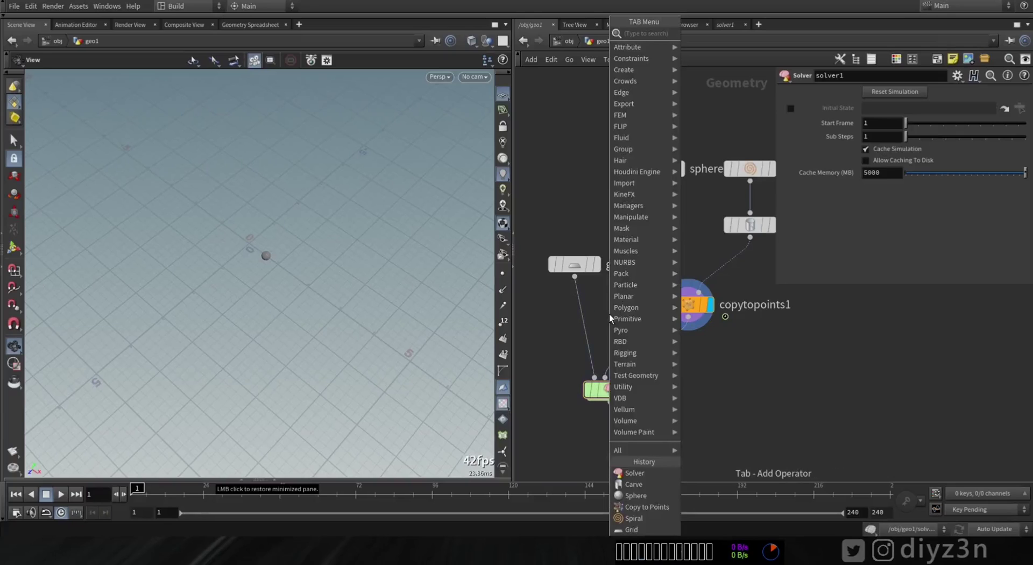
type("color")
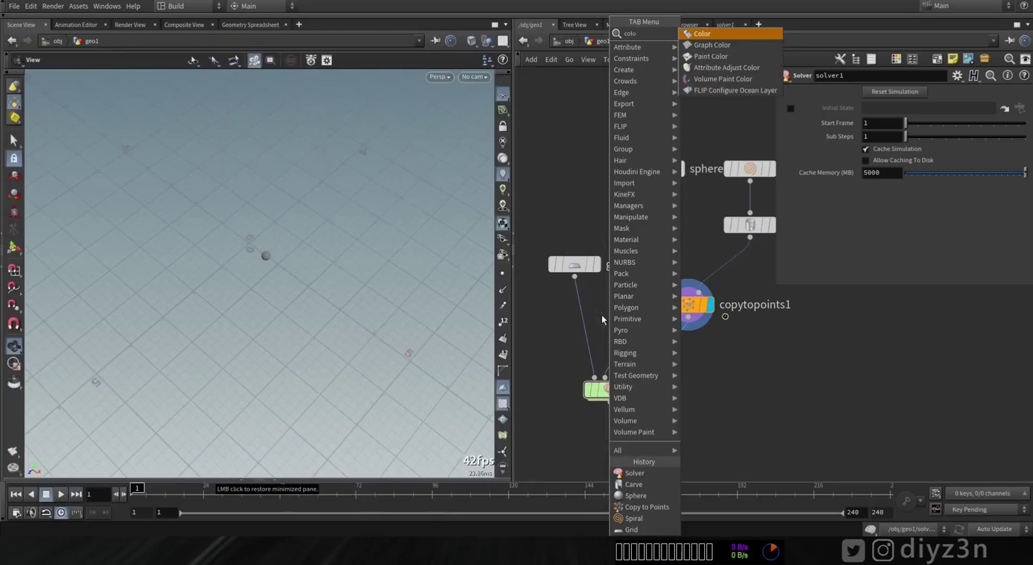
left_click(714, 36)
left_click(582, 311)
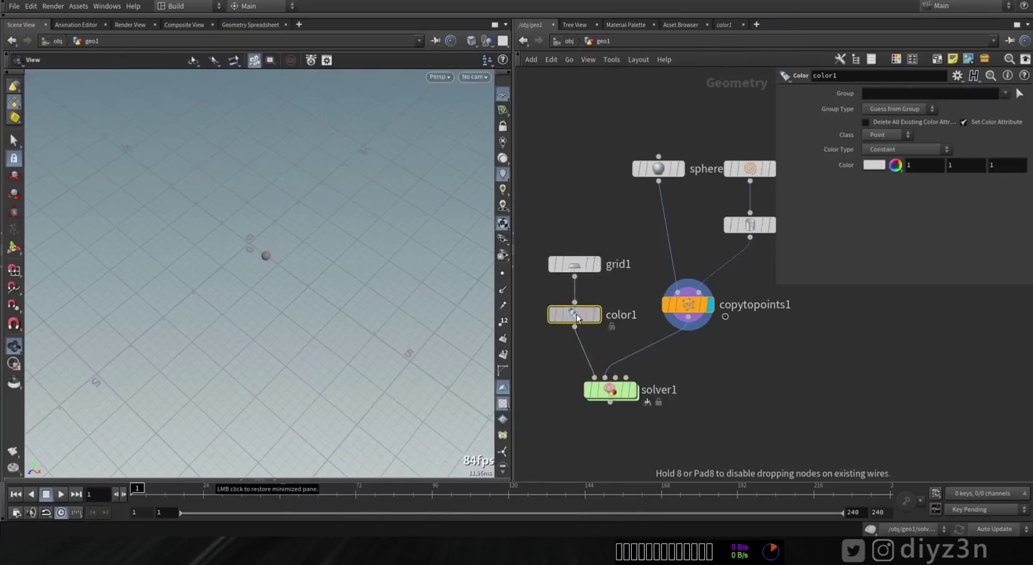
left_click(875, 166)
left_click(824, 149)
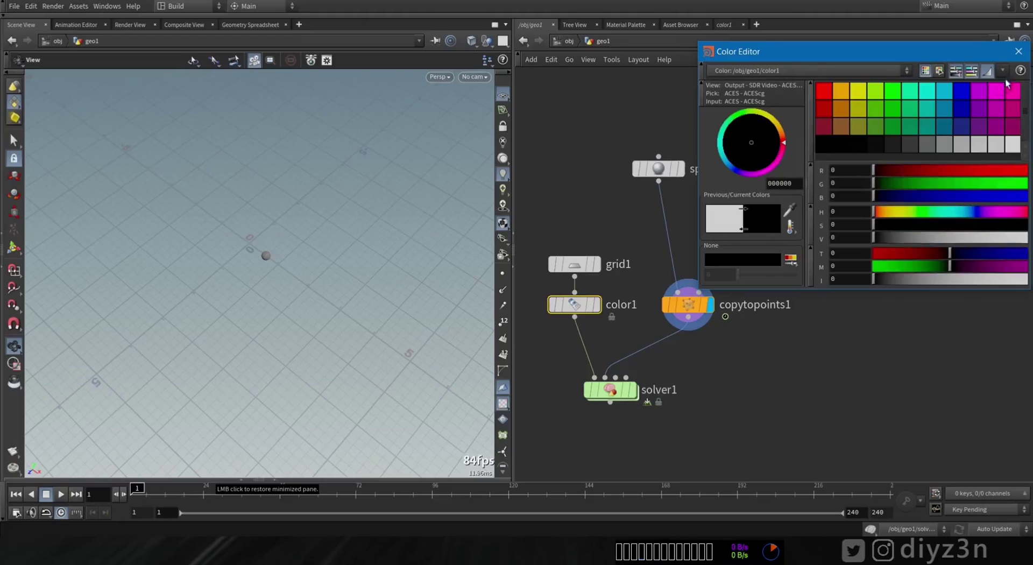
left_click(1024, 50)
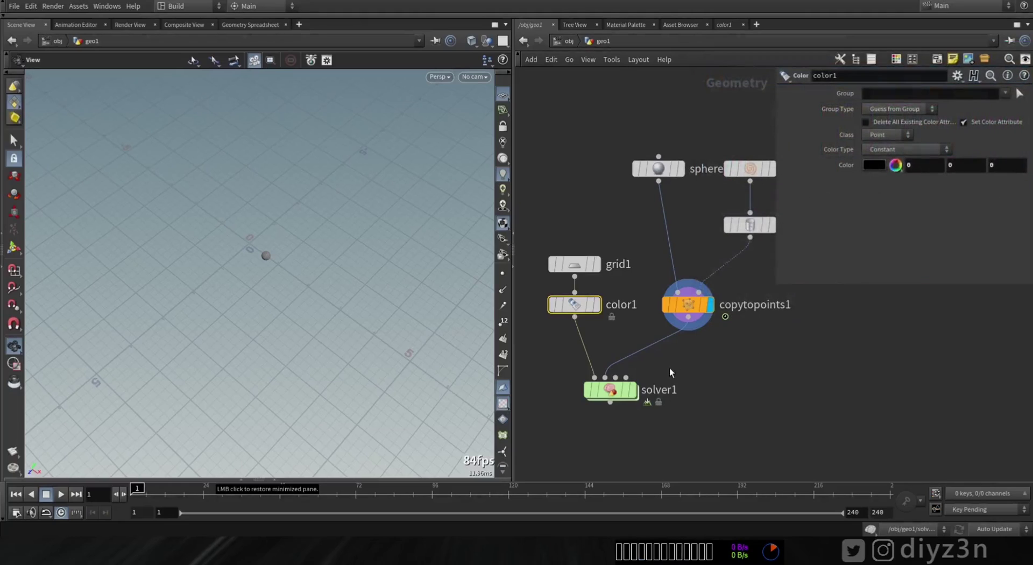
Step: Insert a Color node between Copy to Points and the Solver, set its color to red (1, 0, 0) and display it
key("Tab")
type("colo")
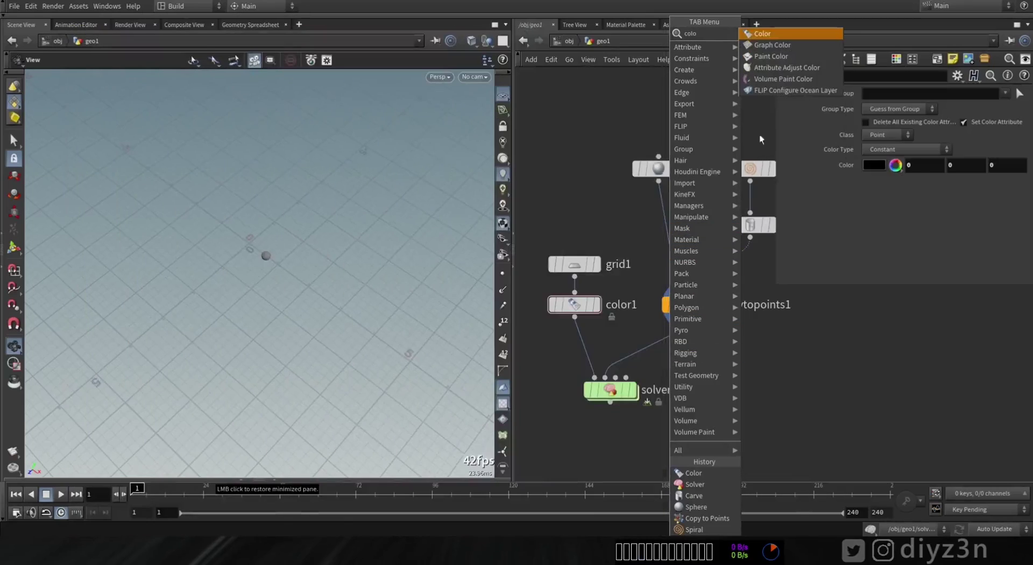
key("Return")
left_click(687, 349)
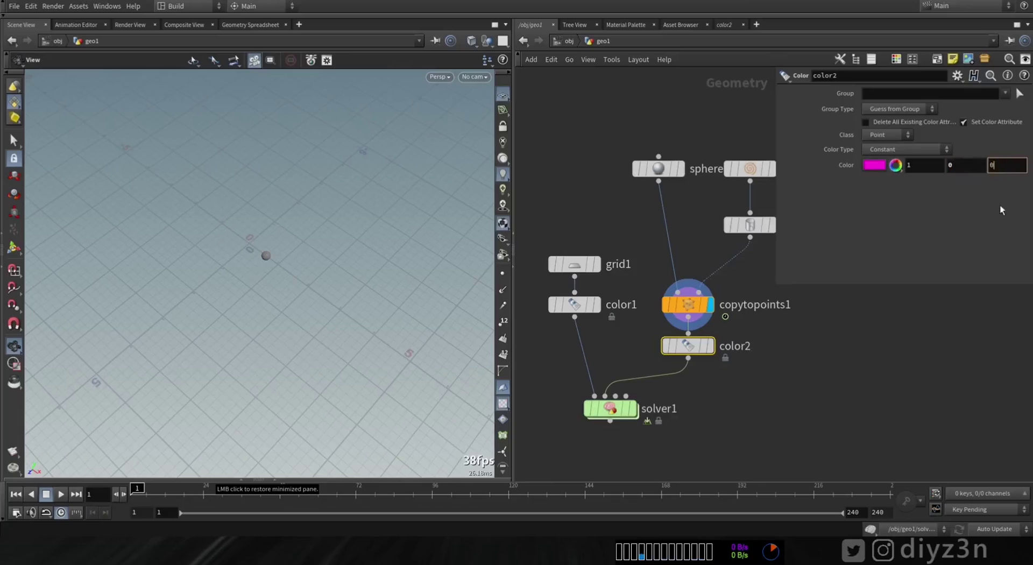
type("0")
key("Return")
left_click(710, 346)
Step: Display the Solver, open its inner network and move Input_1 and Input_2 closer to Prev_Frame
middle_click_drag(651, 403, 669, 343)
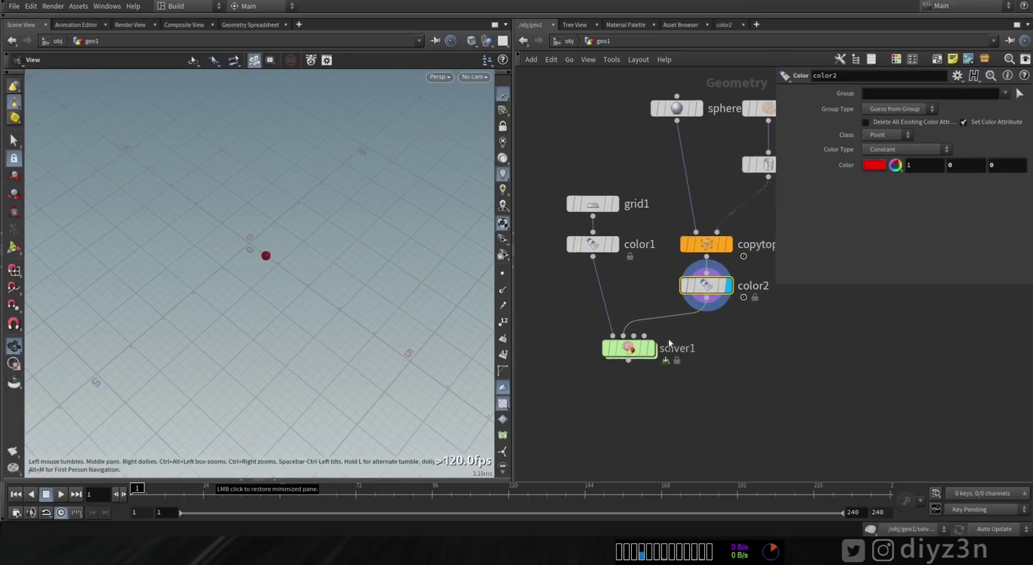
left_click(653, 334)
double_click(628, 336)
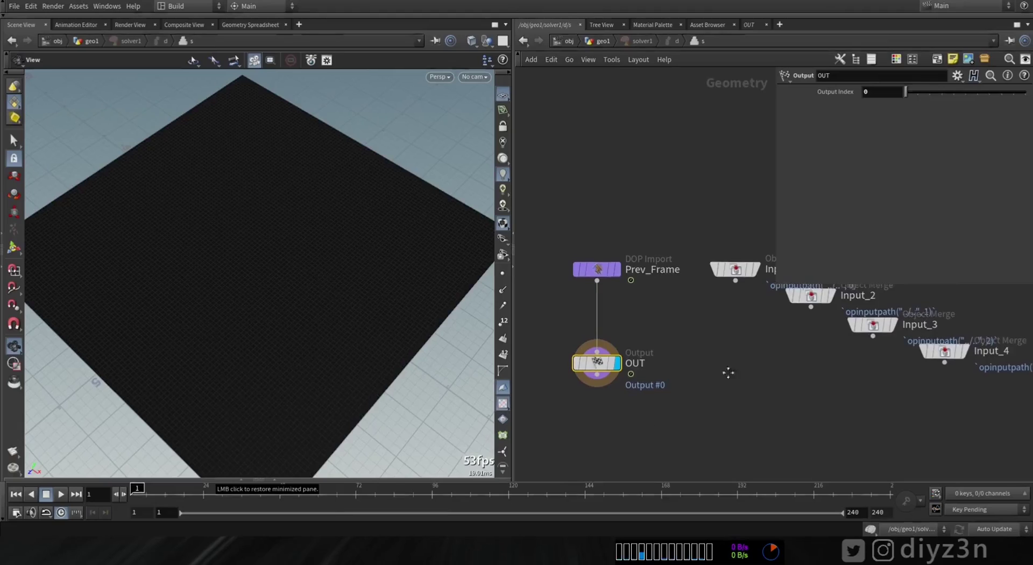
middle_click_drag(728, 373, 728, 422)
left_click_drag(735, 318, 700, 207)
left_click_drag(807, 344, 721, 317)
middle_click_drag(715, 369, 727, 341)
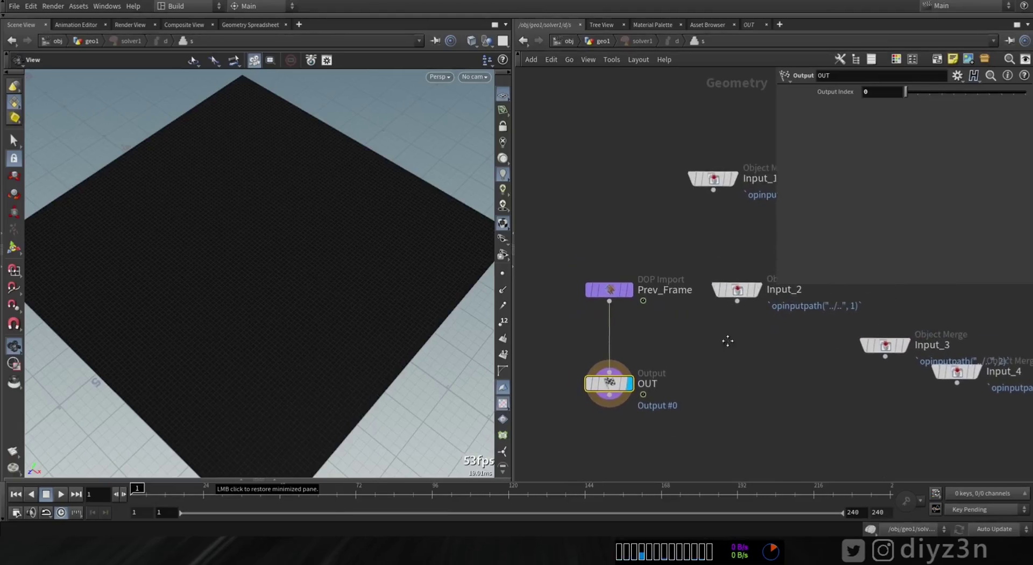
Step: Insert an Attribute Transfer node between Prev_Frame and OUT and wire Input_2 into its second input
key("Tab")
type("tra")
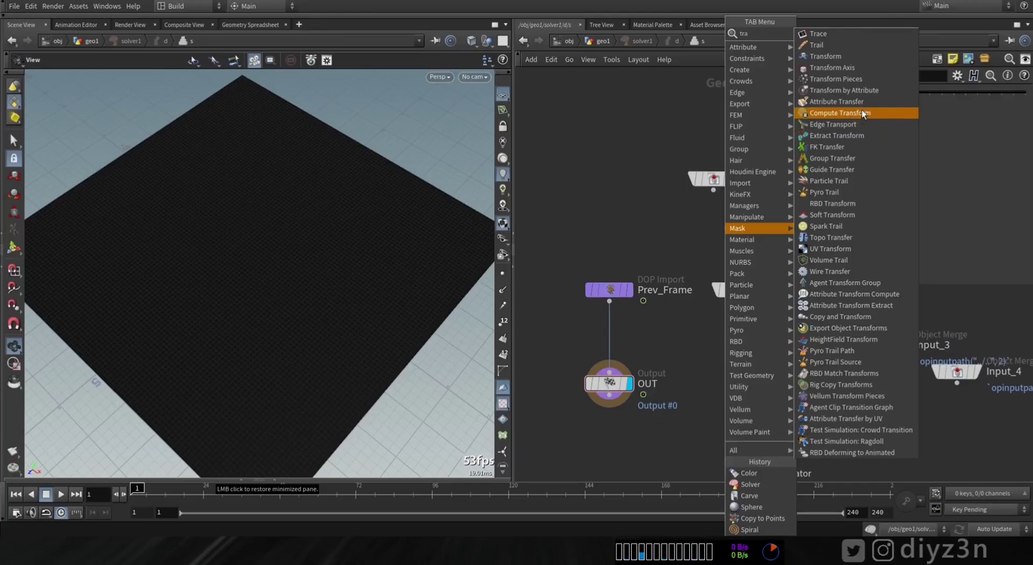
left_click(861, 113)
left_click(615, 347)
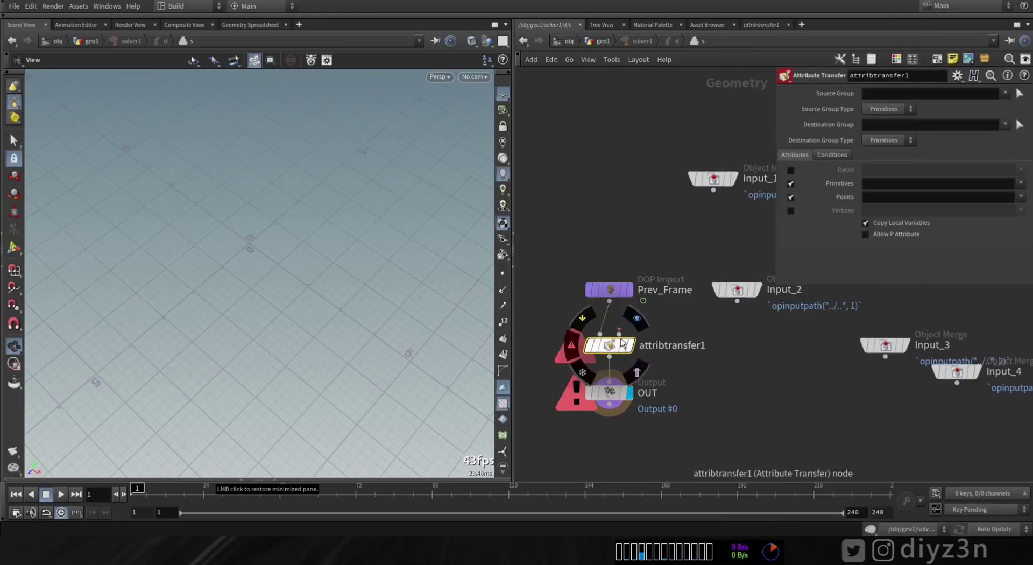
left_click_drag(737, 301, 620, 334)
Step: Lower the Attribute Transfer's Distance Threshold to 0.27, scrub the timeline to check the painted trail, and return to the geo1 network
left_click(835, 155)
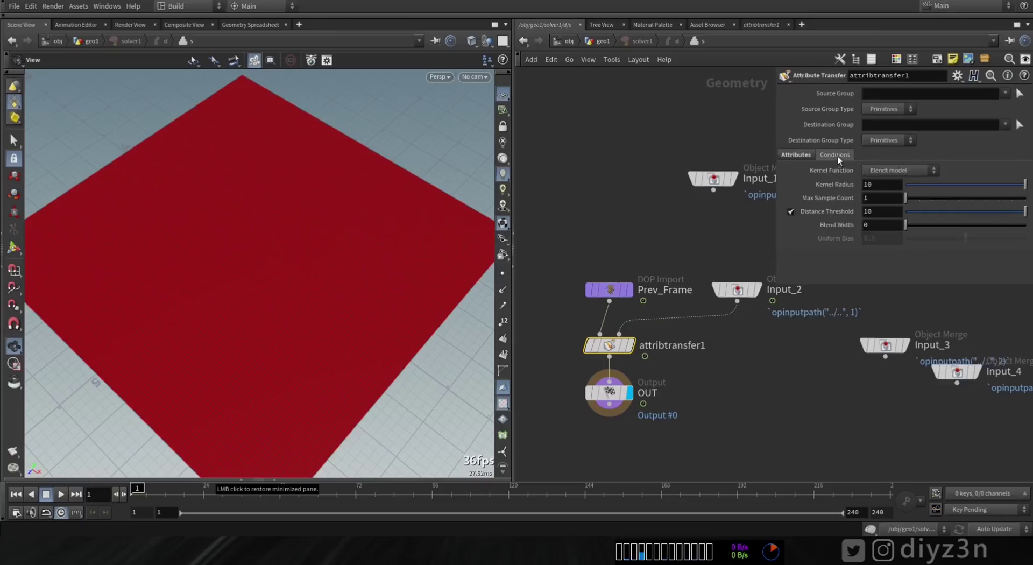
left_click_drag(995, 211, 908, 230)
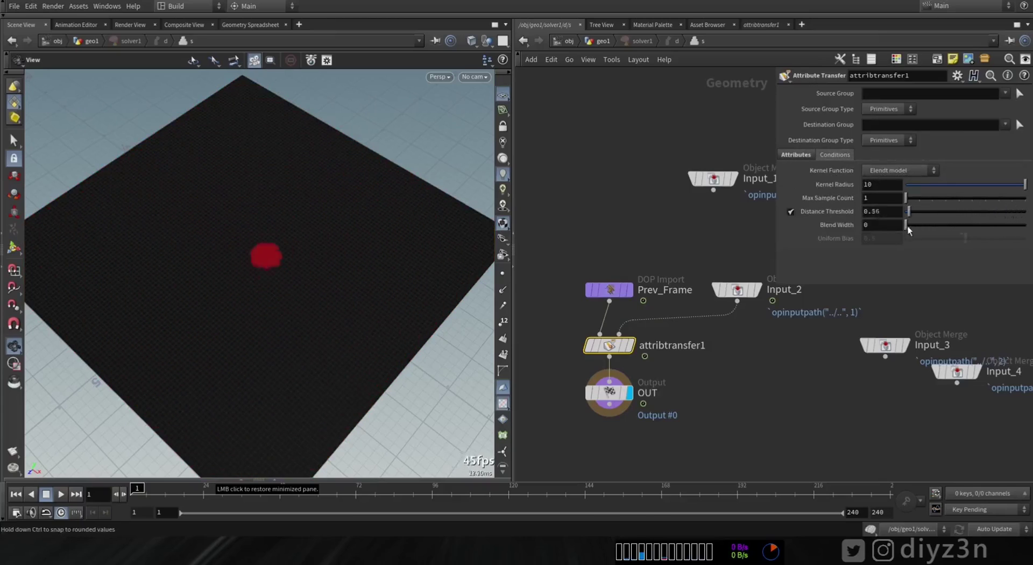
left_click_drag(138, 500, 326, 505)
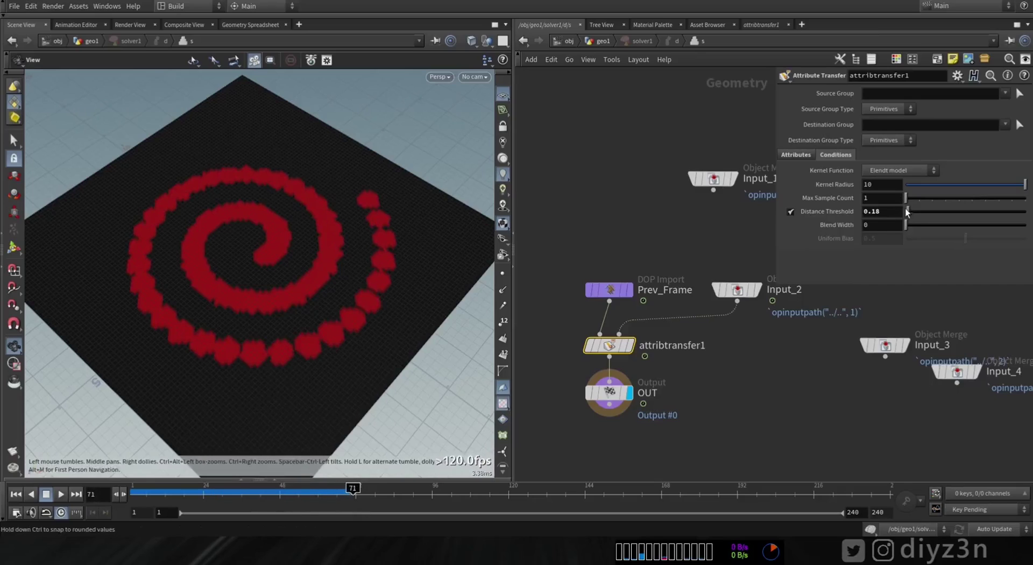
left_click_drag(906, 212, 909, 215)
left_click_drag(148, 496, 91, 495)
left_click(602, 41)
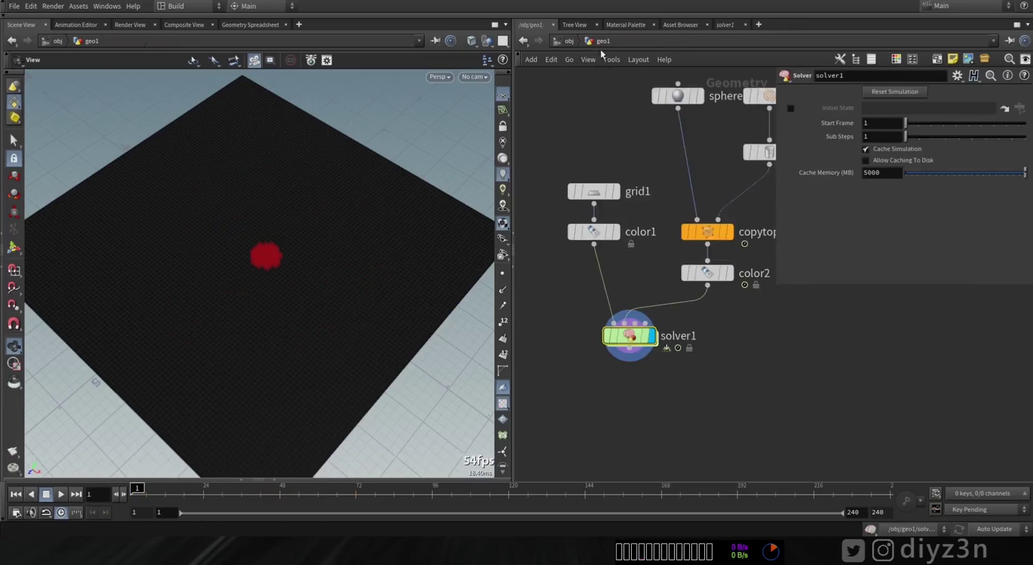
Step: Copy the Attribute Transfer node from inside the Solver and paste it beside the Solver in geo1
left_click_drag(640, 335, 619, 367)
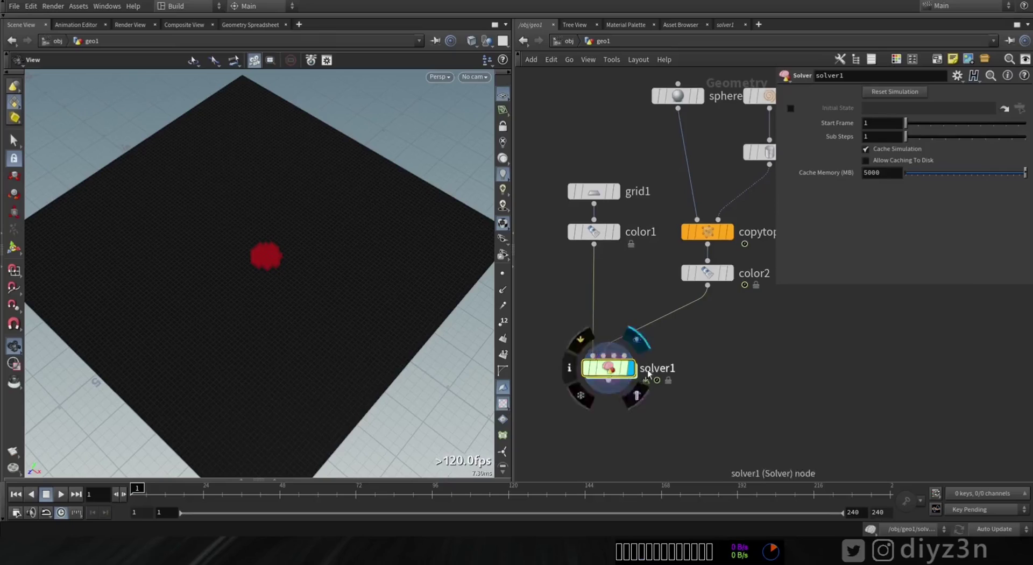
double_click(608, 368)
key("ctrl+c")
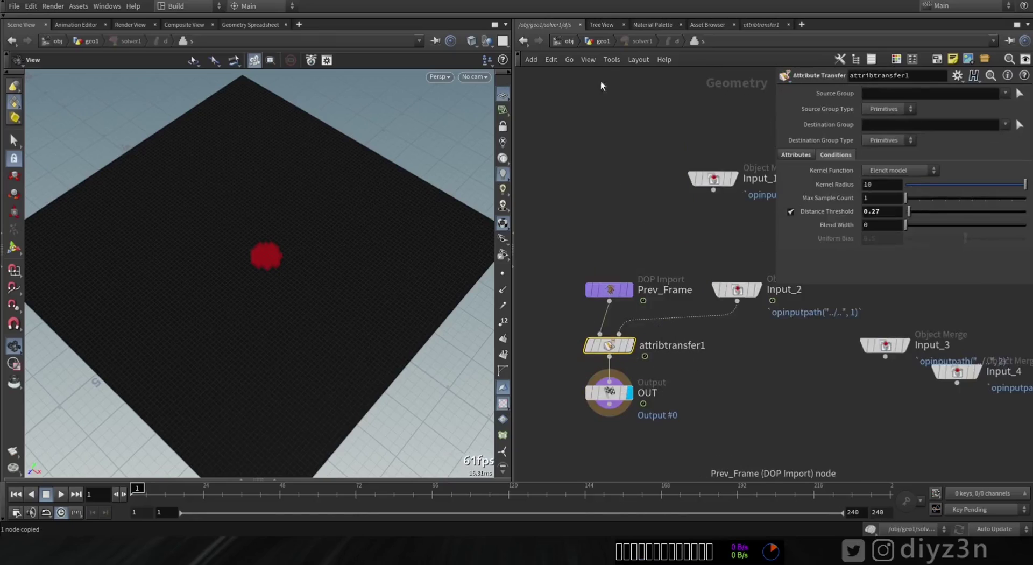
left_click(602, 41)
key("ctrl+v")
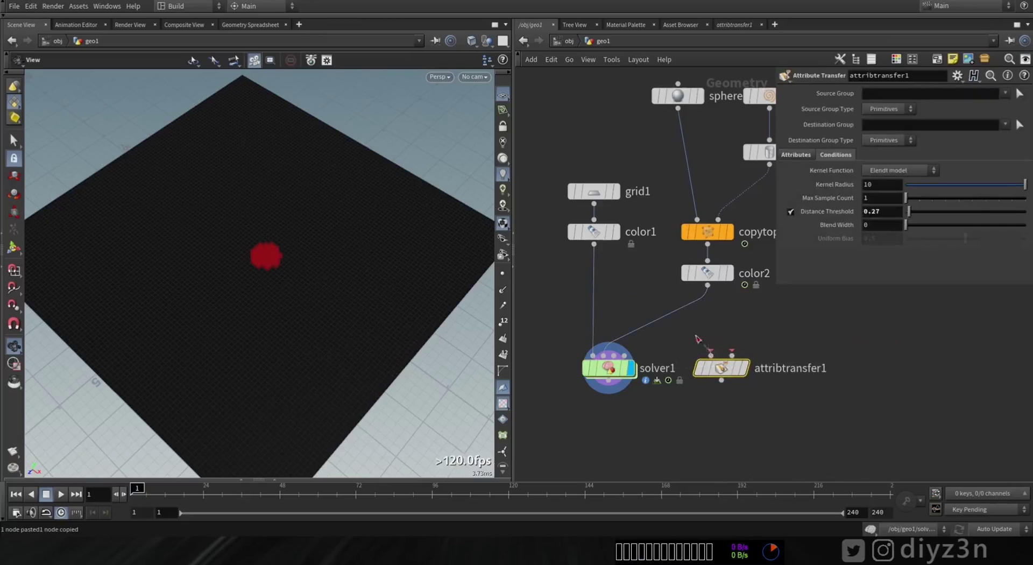
Step: Wire color1 and color2 into the pasted Attribute Transfer, display it and scrub the timeline to see its result without a solver
left_click_drag(725, 334, 707, 285)
left_click(744, 368)
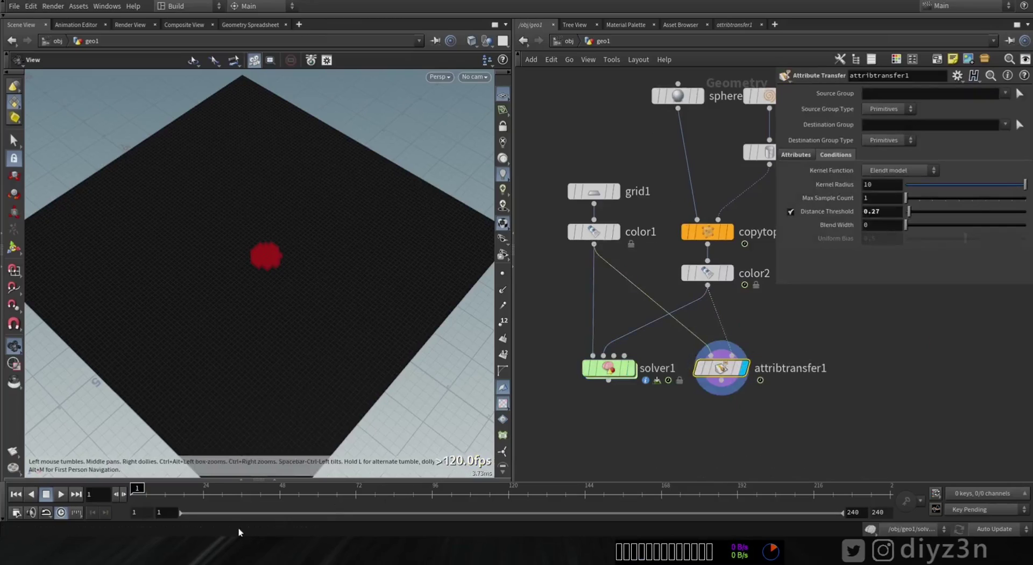
left_click_drag(141, 493, 263, 498)
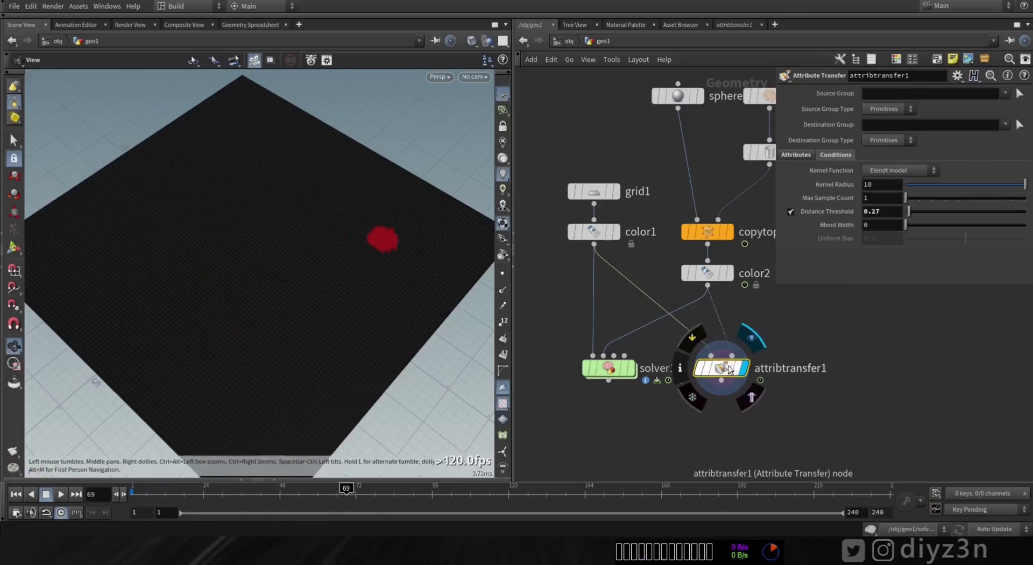
Step: Display the Solver, scrub the timeline to compare the results, and delete the pasted Attribute Transfer node
left_click(631, 368)
left_click_drag(159, 494, 138, 498)
mouse_move(723, 368)
key("Delete")
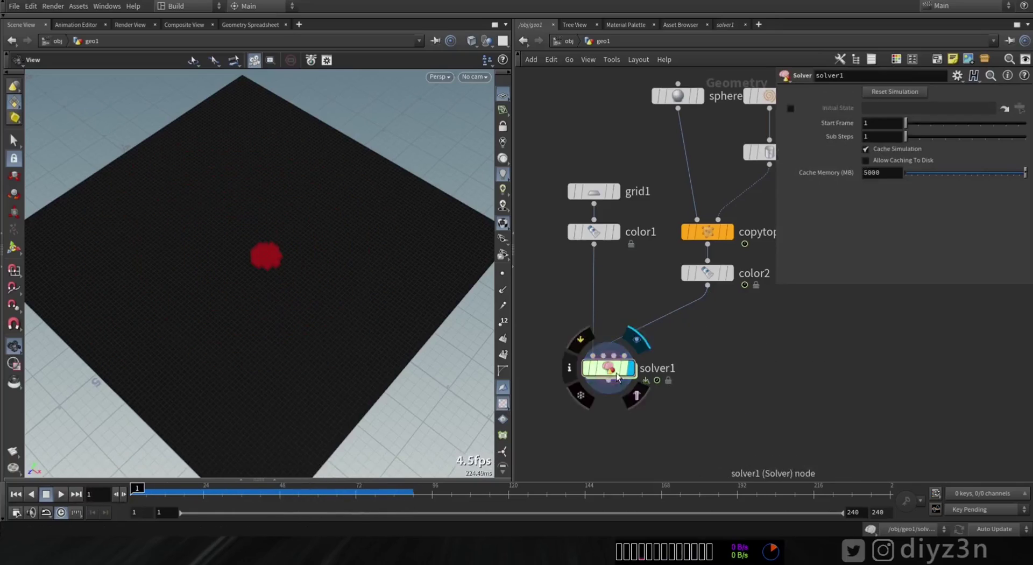
Step: Add a Group Expression node below the Solver, wired to its output, and display it
left_click_drag(610, 369, 611, 343)
middle_click_drag(635, 392, 635, 328)
left_click(610, 295)
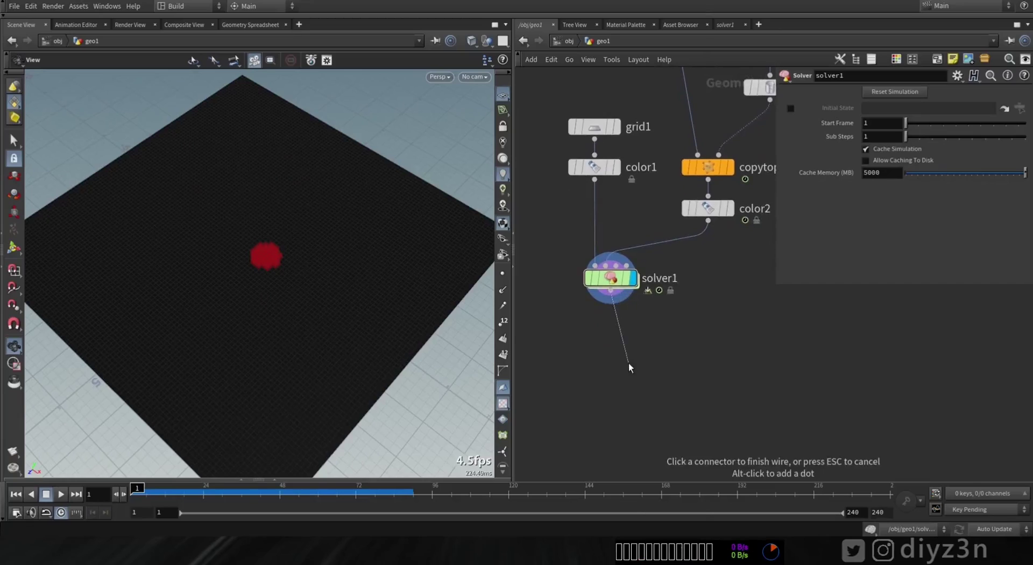
left_click(628, 362)
type("gr")
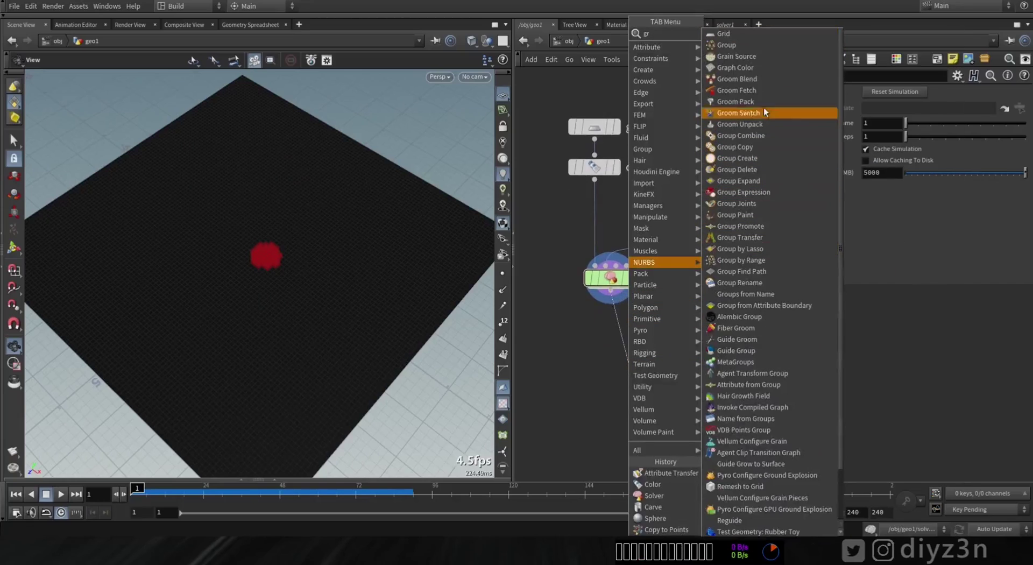
left_click(747, 192)
left_click(628, 340)
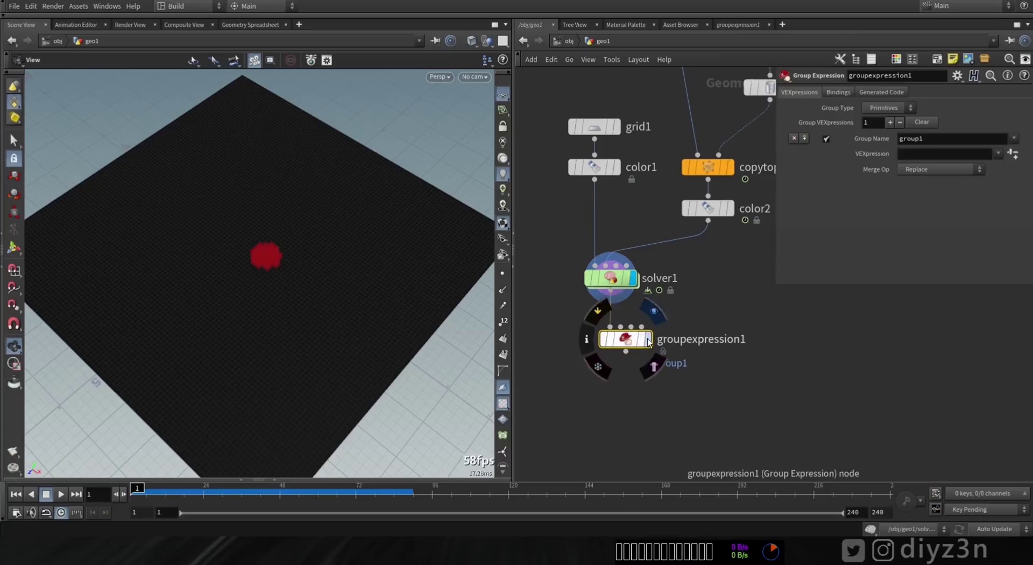
left_click(648, 339)
Step: Examine the point color values in the Geometry Spreadsheet, sorted by Cd[r], and return to the Scene View
left_click(269, 25)
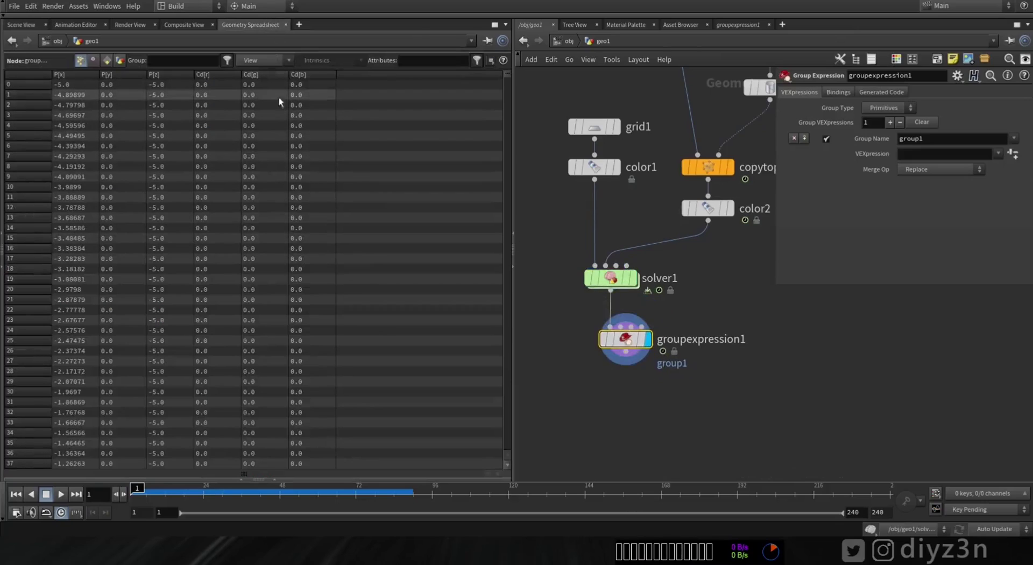
left_click(211, 74)
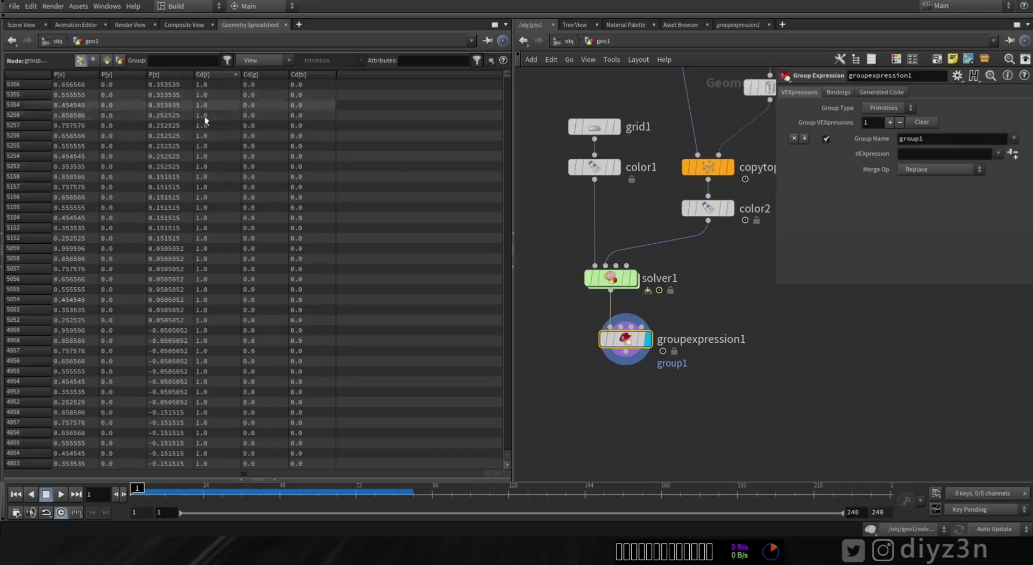
left_click(21, 25)
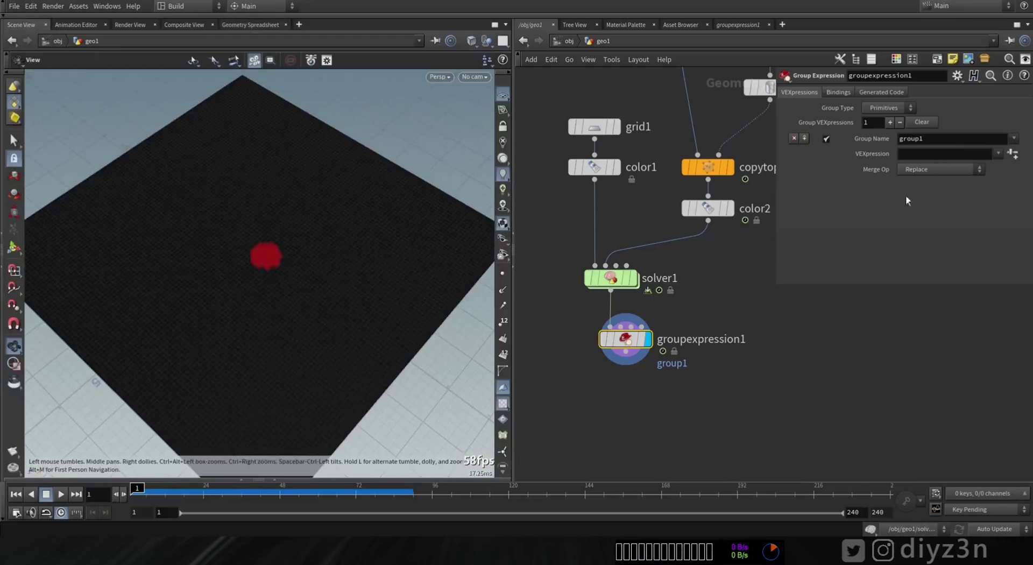
left_click(887, 108)
left_click(887, 118)
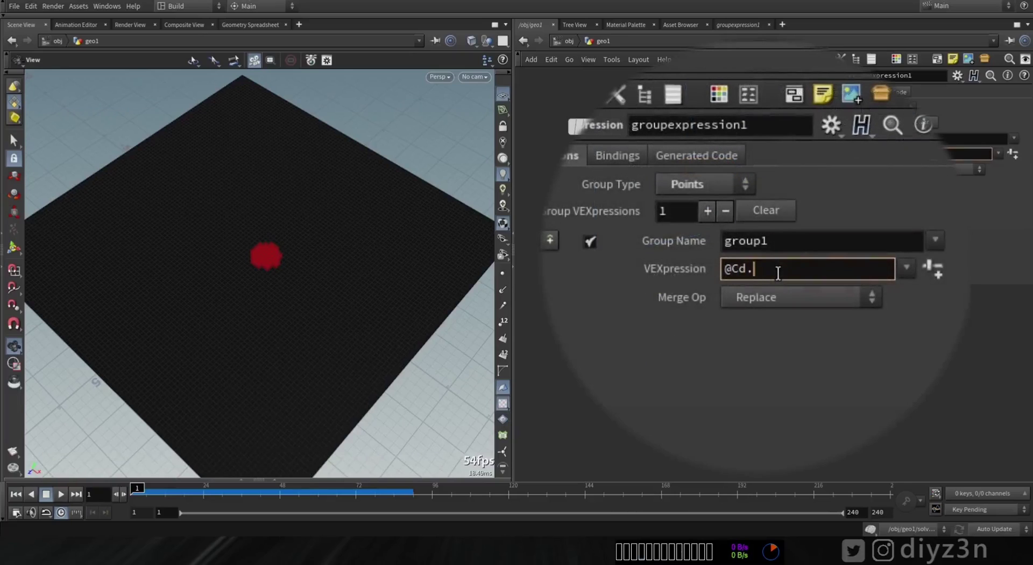
left_click(778, 269)
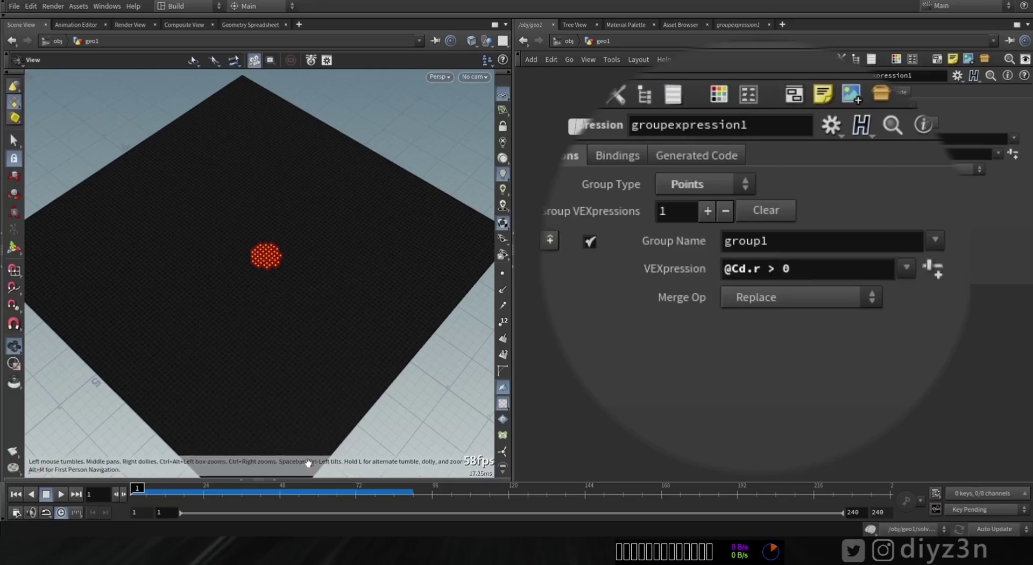
left_click(196, 490)
left_click_drag(196, 494, 83, 496)
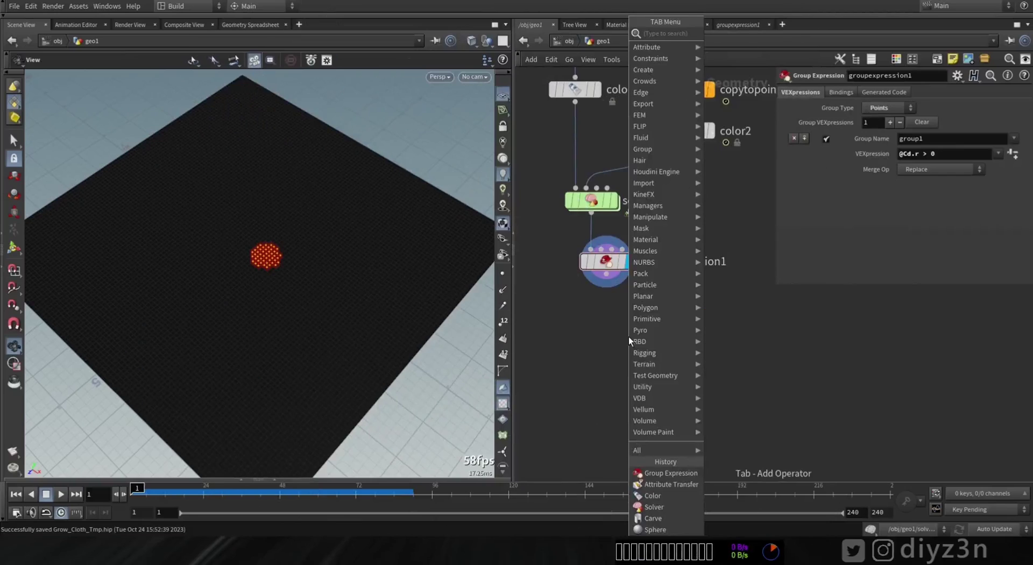
type("rem")
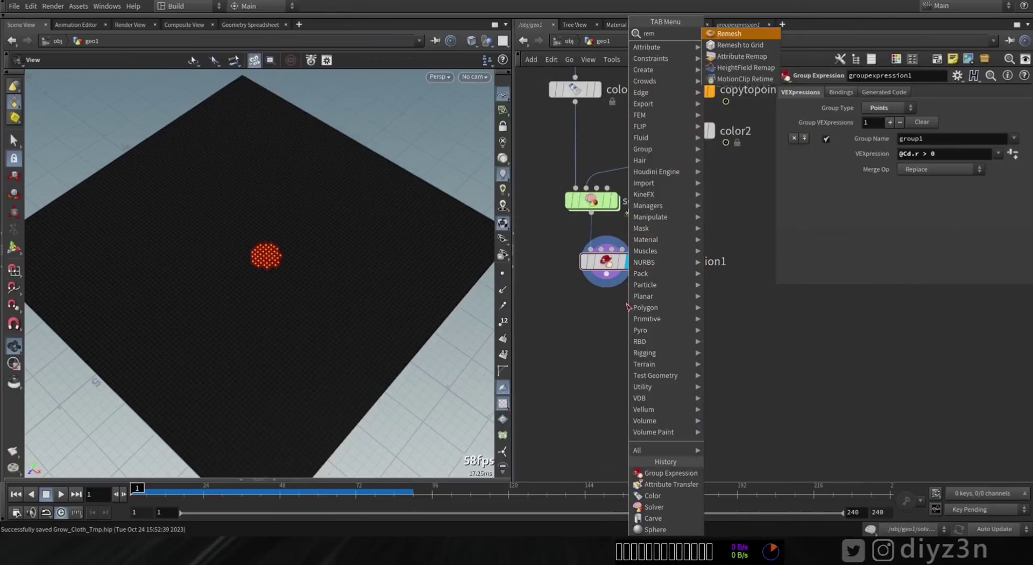
key("BackSpace")
key("BackSpace")
key("BackSpace")
Step: Add and display an Attribute Delete node after the Group Expression, set to remove only the Cd point attribute
type("dele")
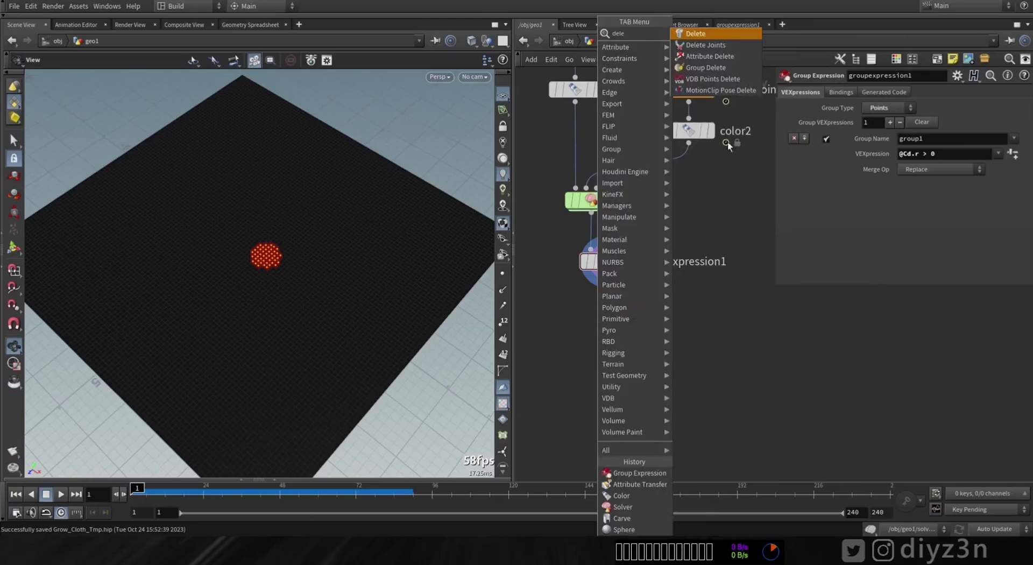
left_click(704, 56)
left_click(606, 312)
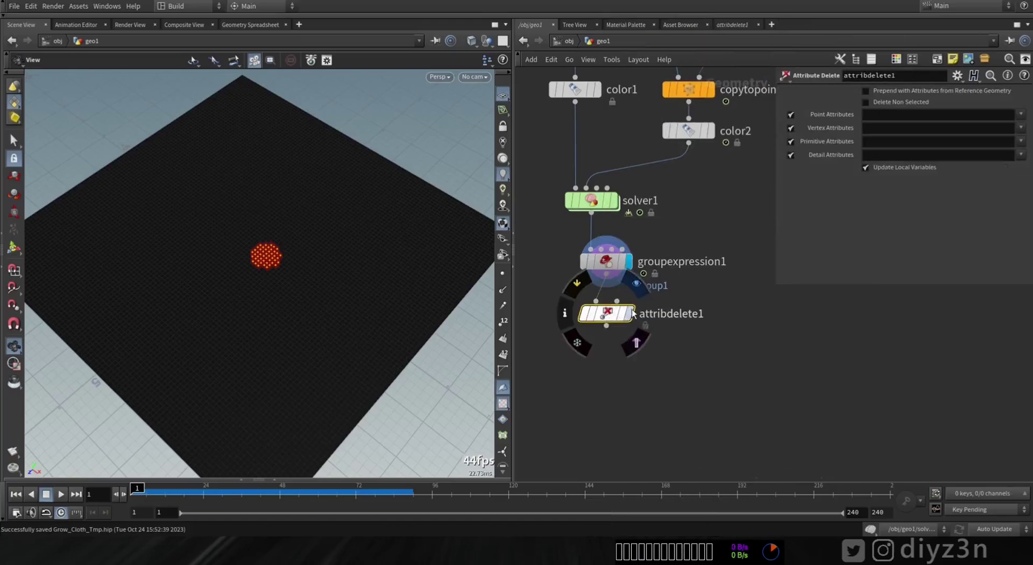
left_click_drag(797, 129, 791, 156)
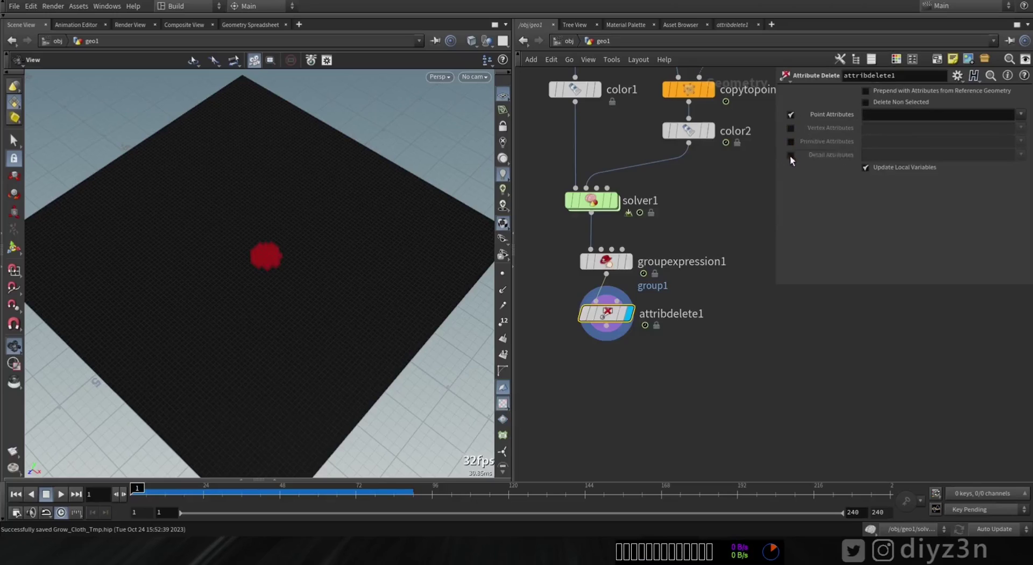
left_click(1014, 130)
Step: Add a Vellum Configure Cloth node below the Attribute Delete node, wire it in and display it
middle_click_drag(685, 341, 694, 301)
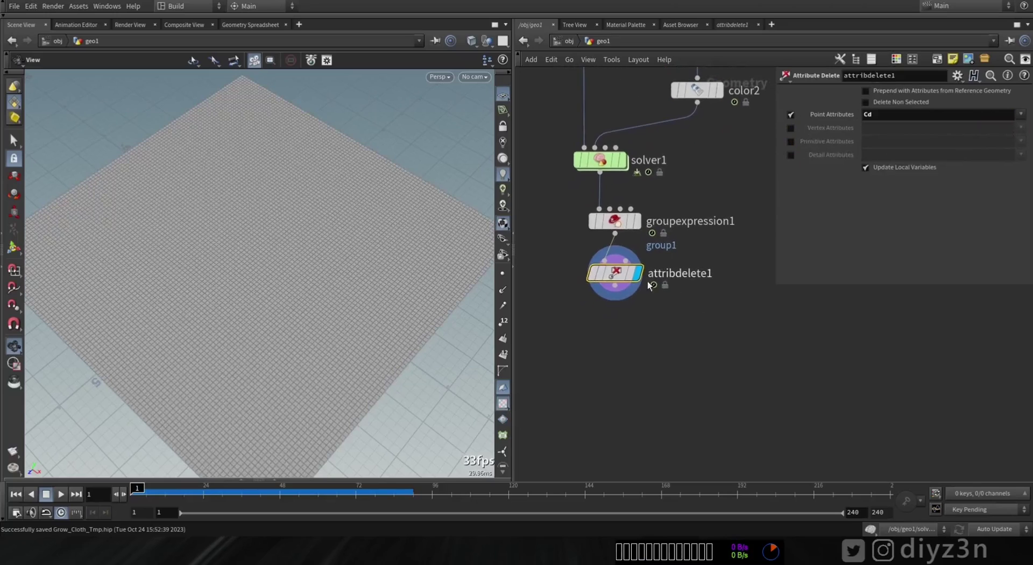
left_click_drag(615, 274, 624, 269)
key("Tab")
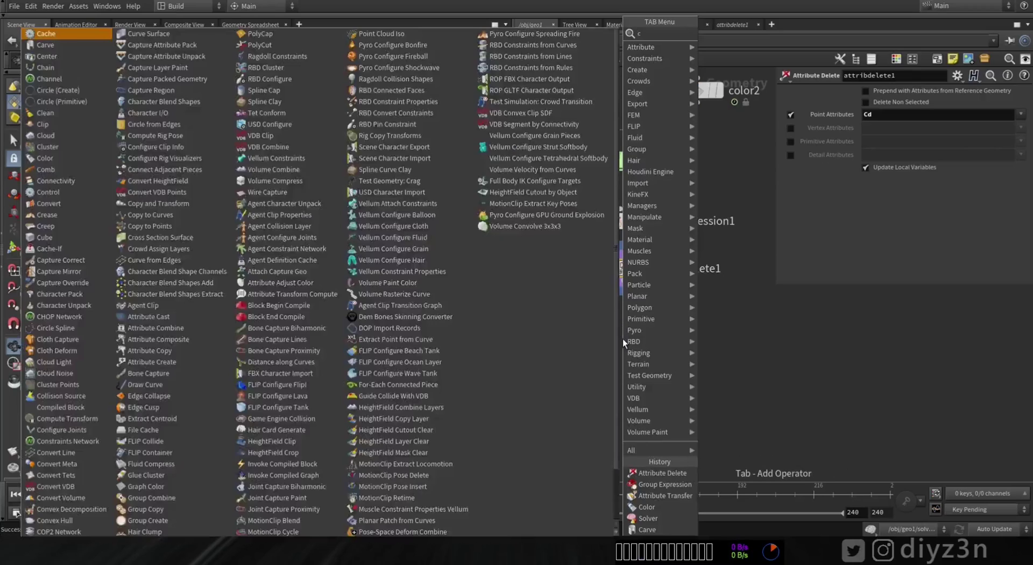
type("clo")
left_click(746, 101)
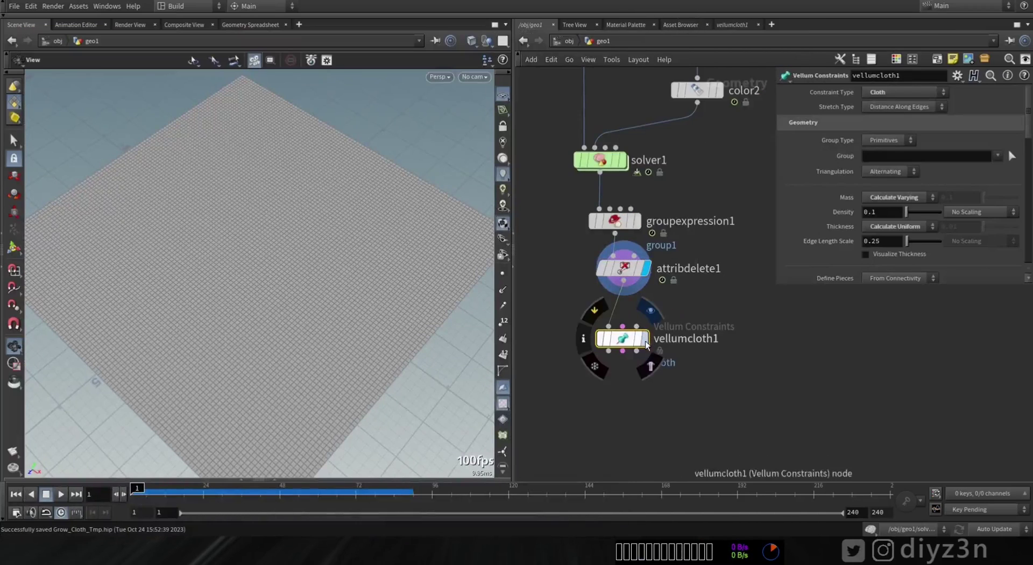
left_click(631, 315)
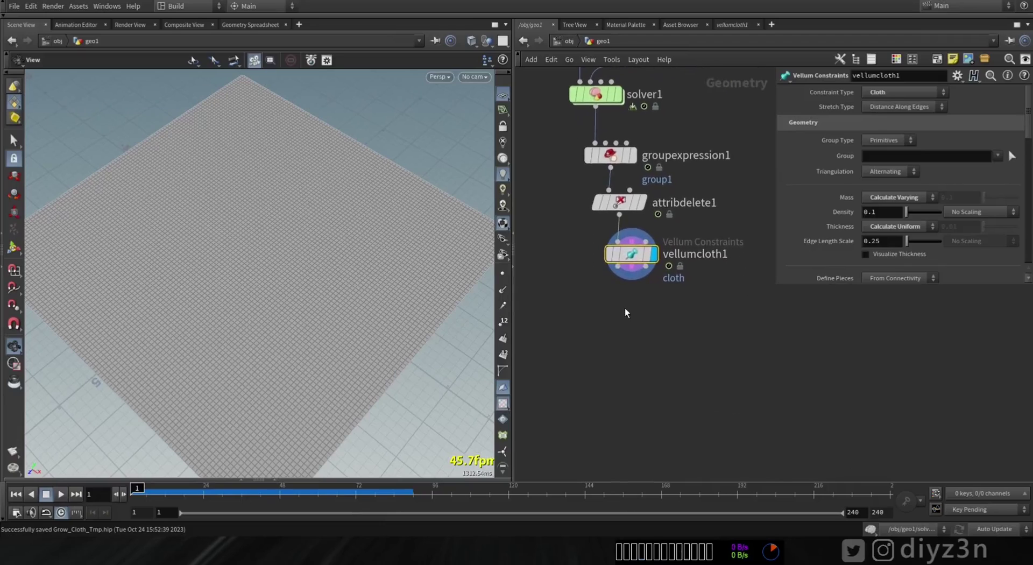
Step: Add a Vellum Solver node below the cloth node, wire in all three outputs, display it and play the simulation
key("Tab")
type("vel")
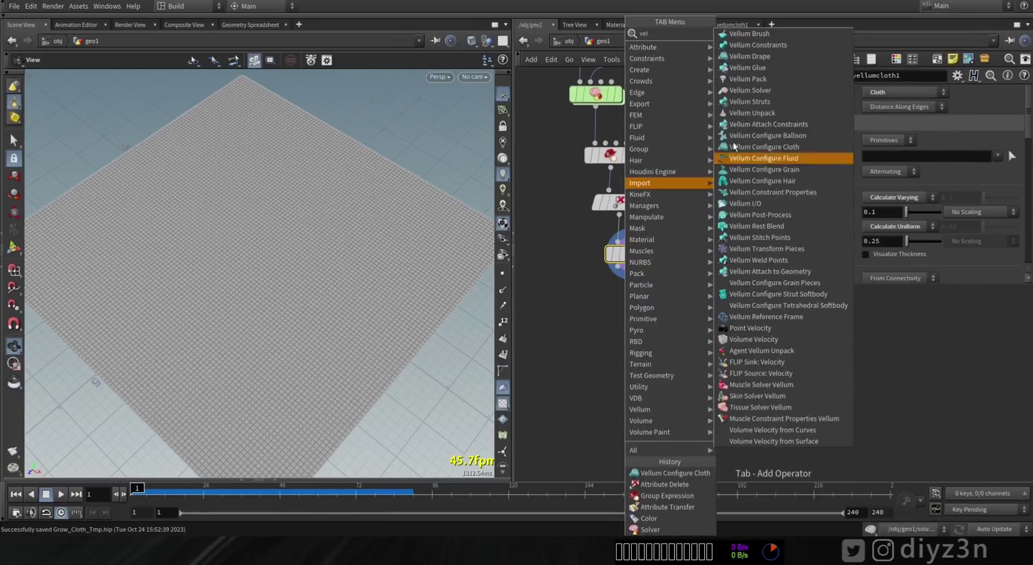
left_click(753, 90)
left_click(629, 293)
left_click_drag(655, 303, 655, 342)
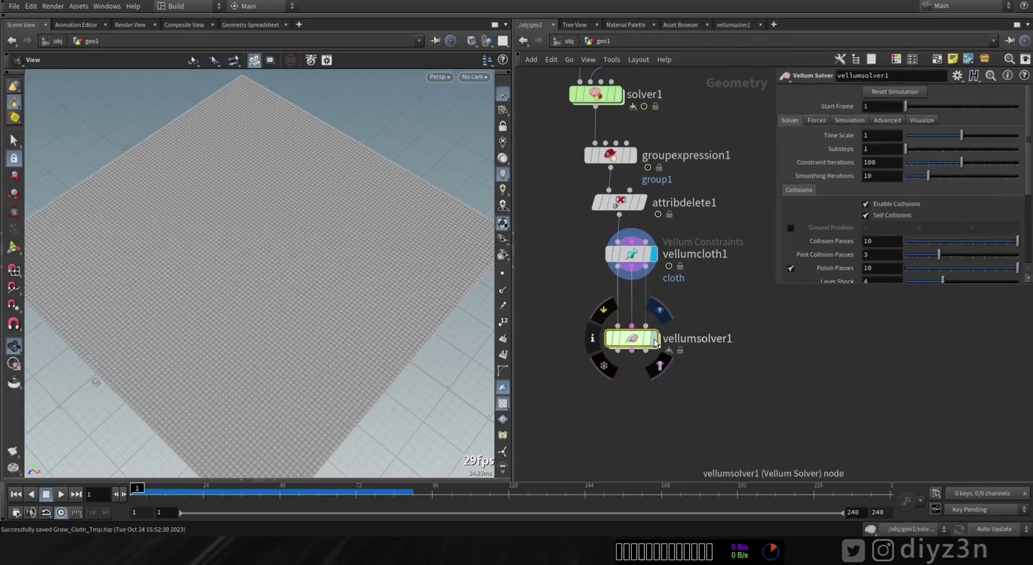
left_click_drag(319, 328, 309, 291)
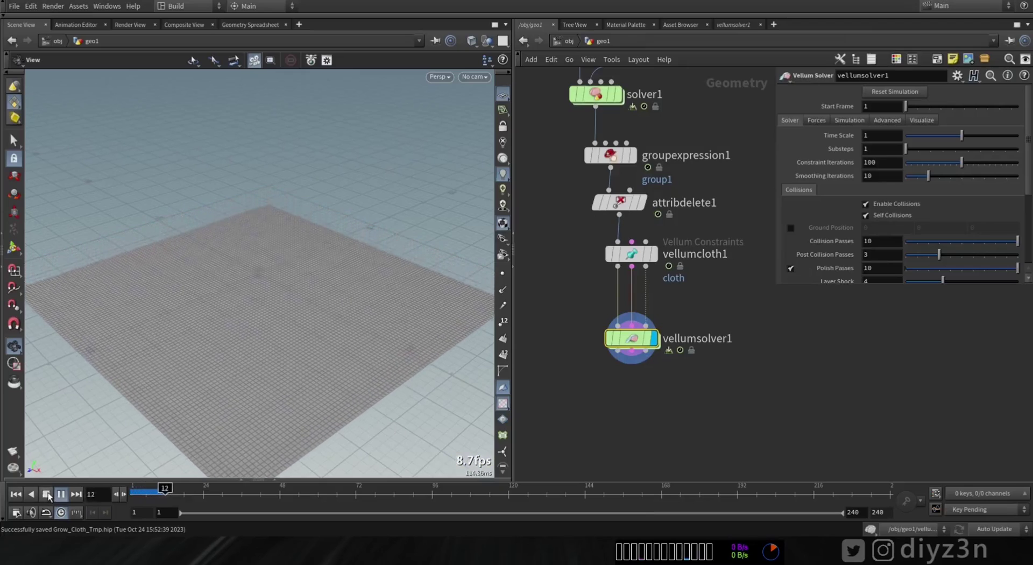
left_click(15, 495)
Step: Display the Group Expression node, scrub the painted group to frame 68, return to frame 1 and display the Vellum Solver again
left_click_drag(185, 334, 257, 241)
left_click(633, 155)
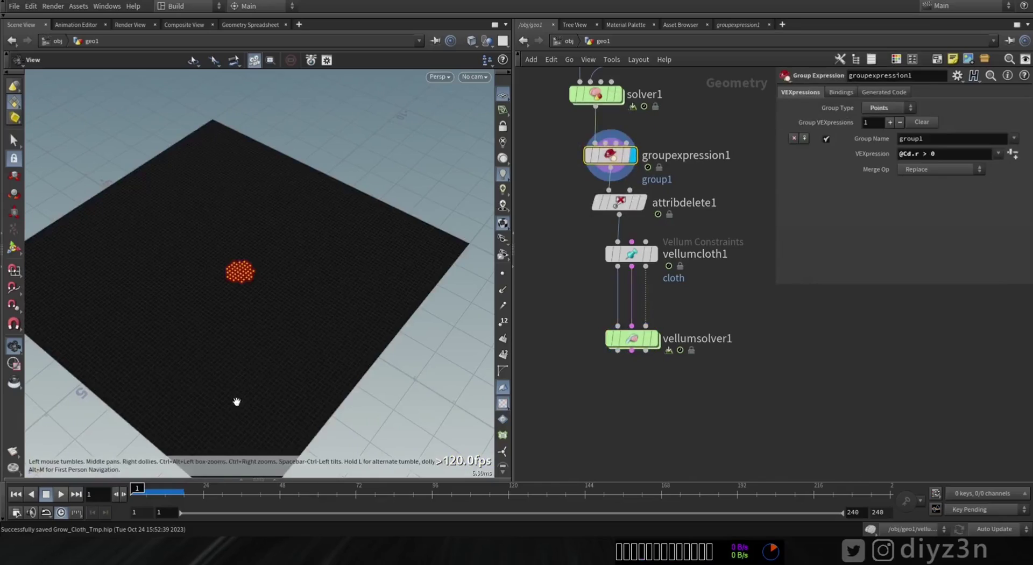
left_click_drag(141, 493, 343, 503)
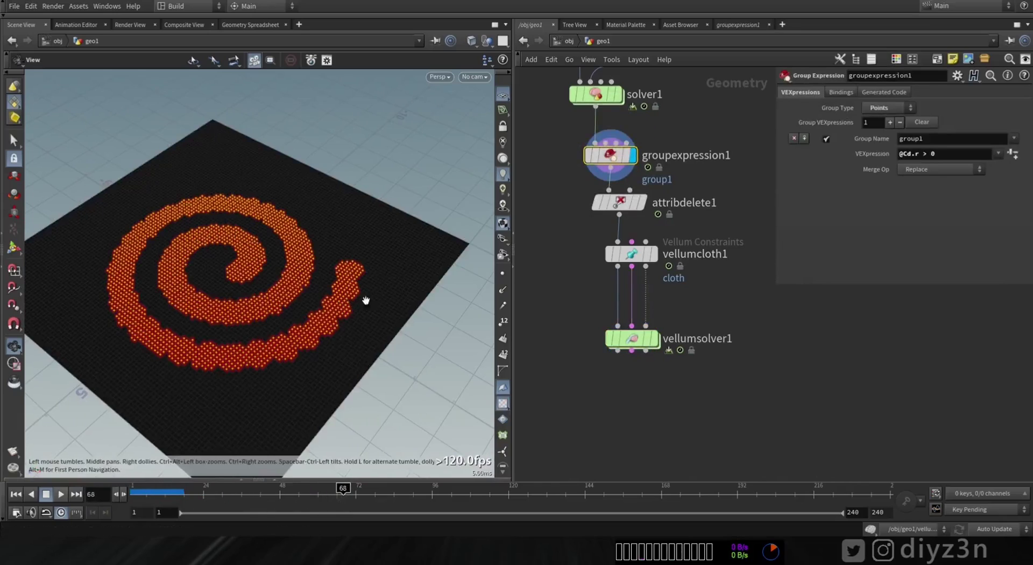
left_click(16, 493)
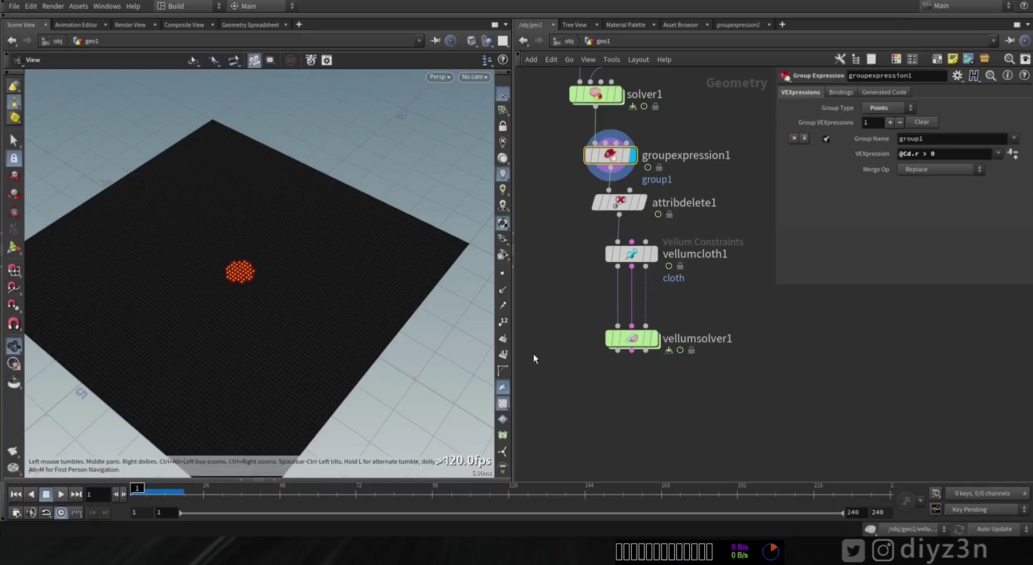
left_click(654, 338)
left_click(630, 338)
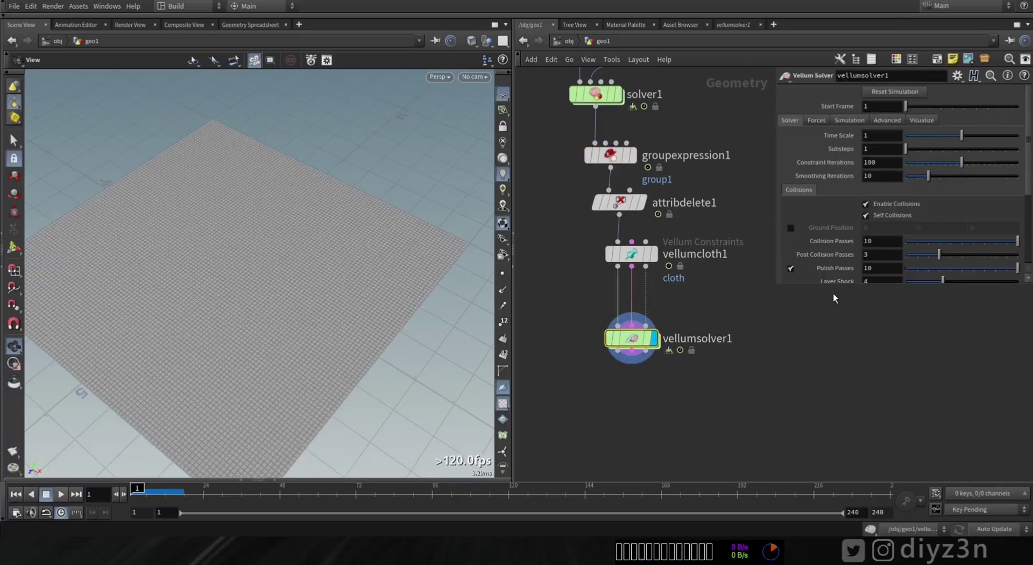
Step: Set the Vellum cloth node's Pin Points to group1 and play the simulation to frame 37
left_click(631, 253)
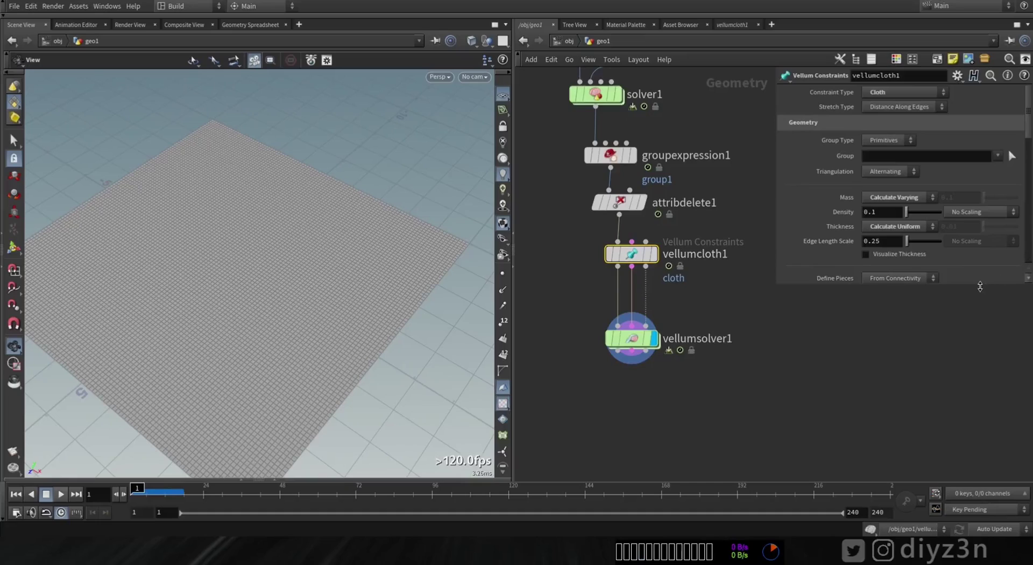
left_click_drag(980, 286, 979, 419)
scroll(1020, 240, "down", 4)
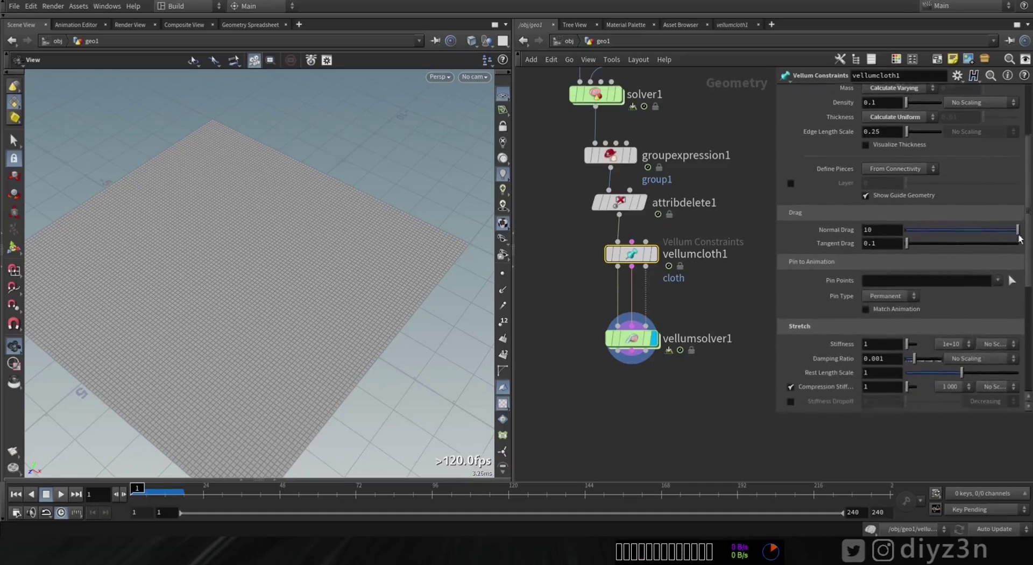
left_click_drag(1018, 236, 1016, 237)
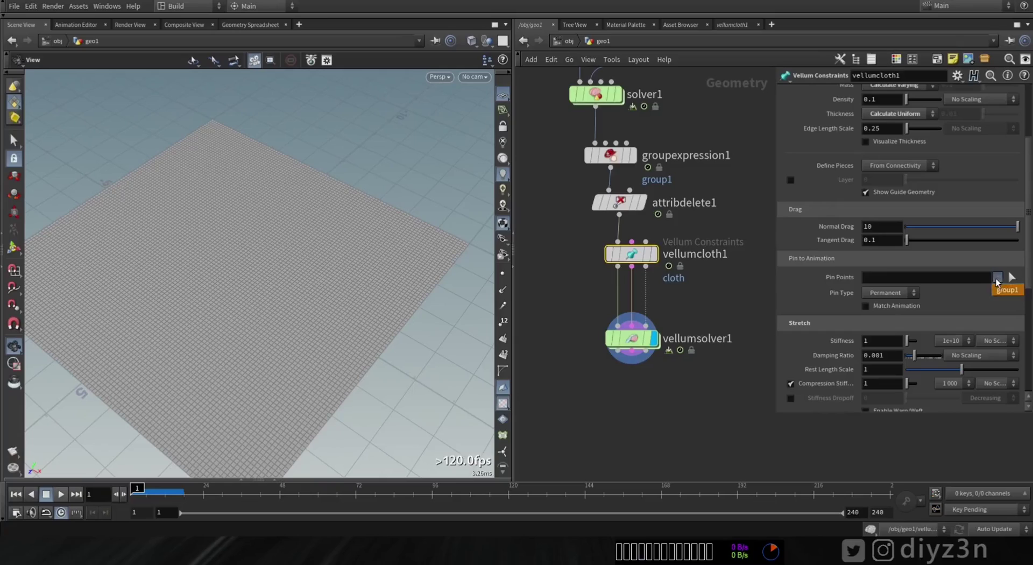
left_click(1005, 292)
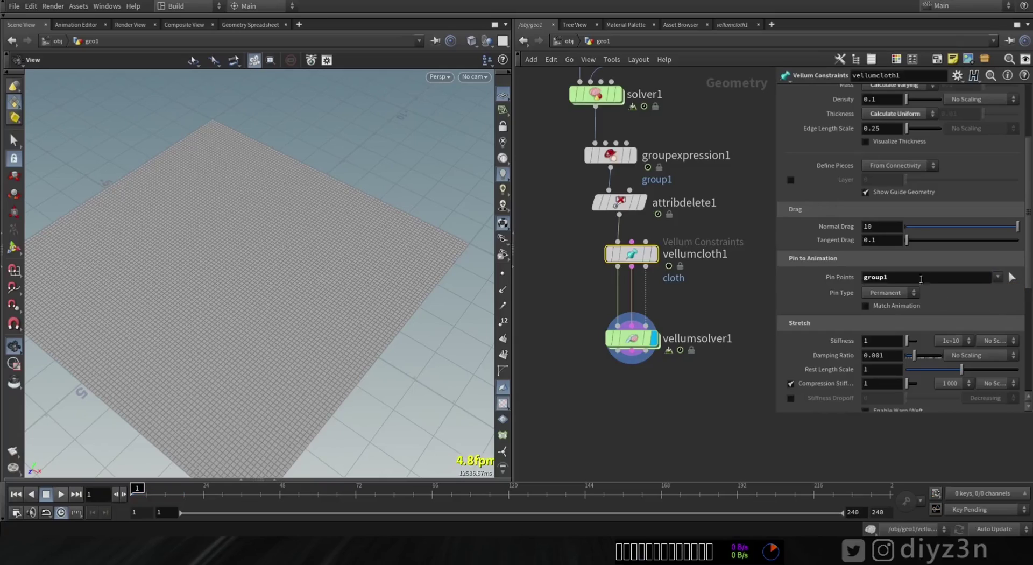
left_click(57, 495)
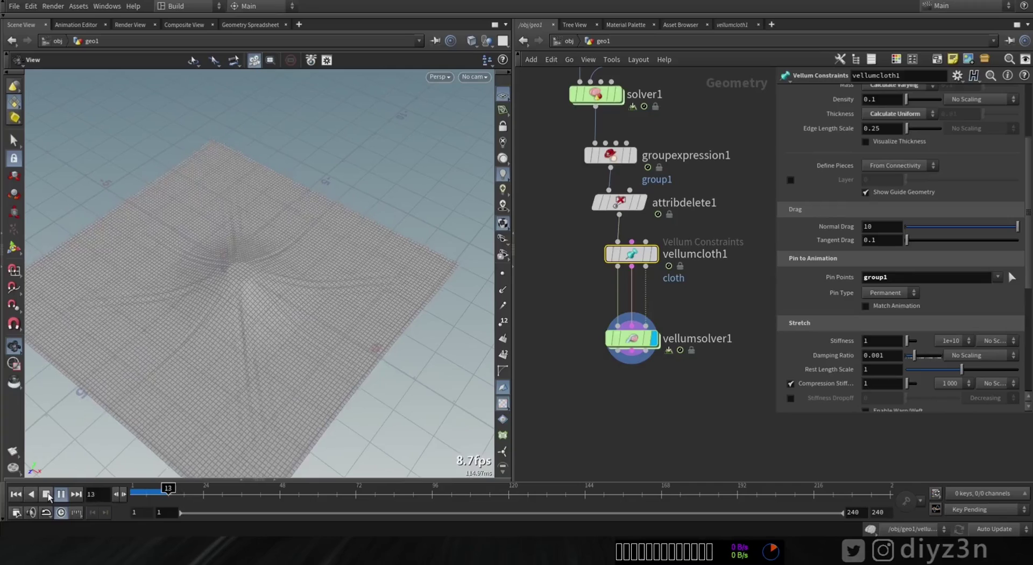
left_click(47, 495)
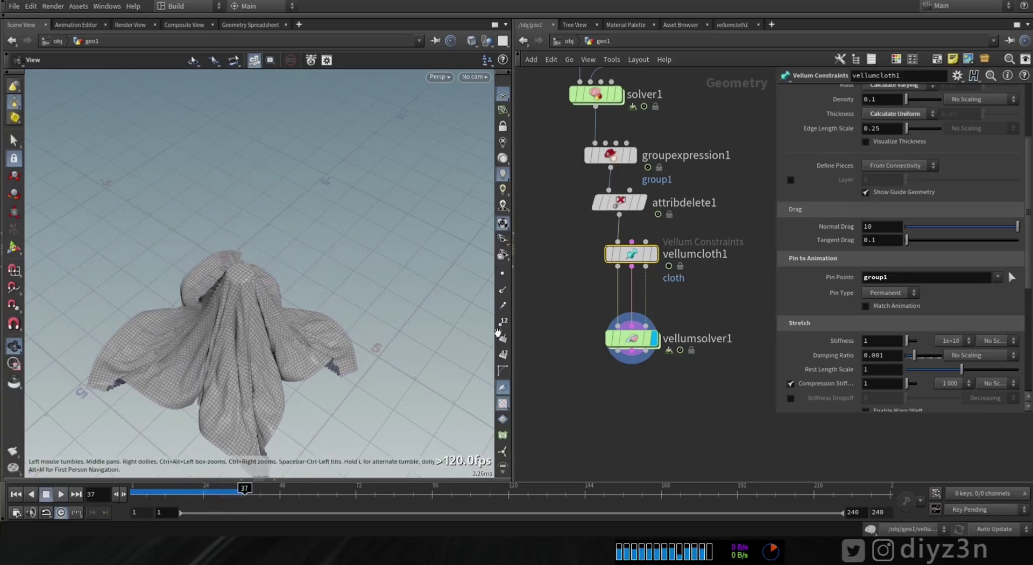
Step: Compare the Group Expression's painted points at frames 37 and 29 with the Vellum Solver result, returning to frame 1
left_click(613, 156)
left_click(634, 156)
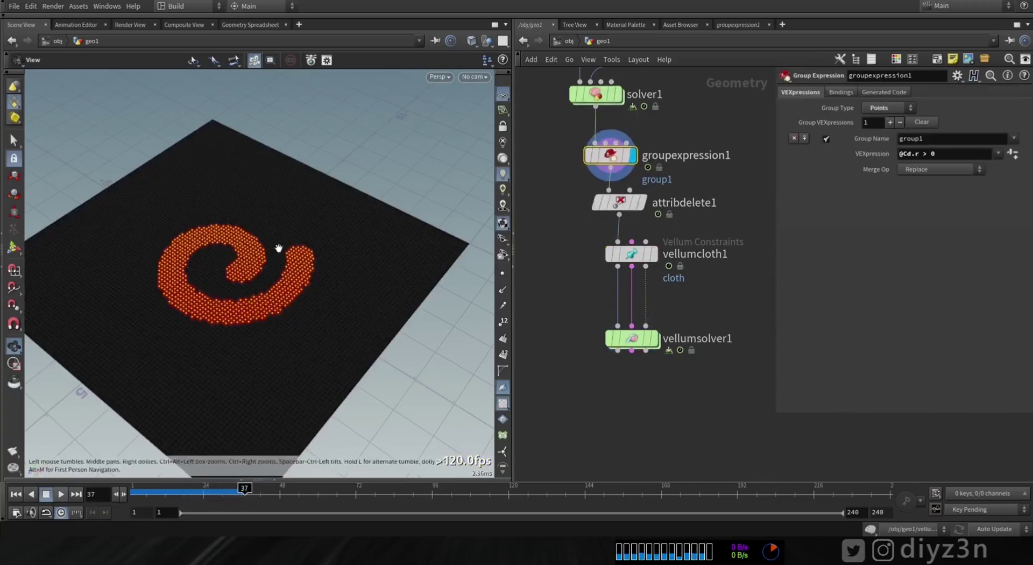
left_click_drag(239, 492, 219, 493)
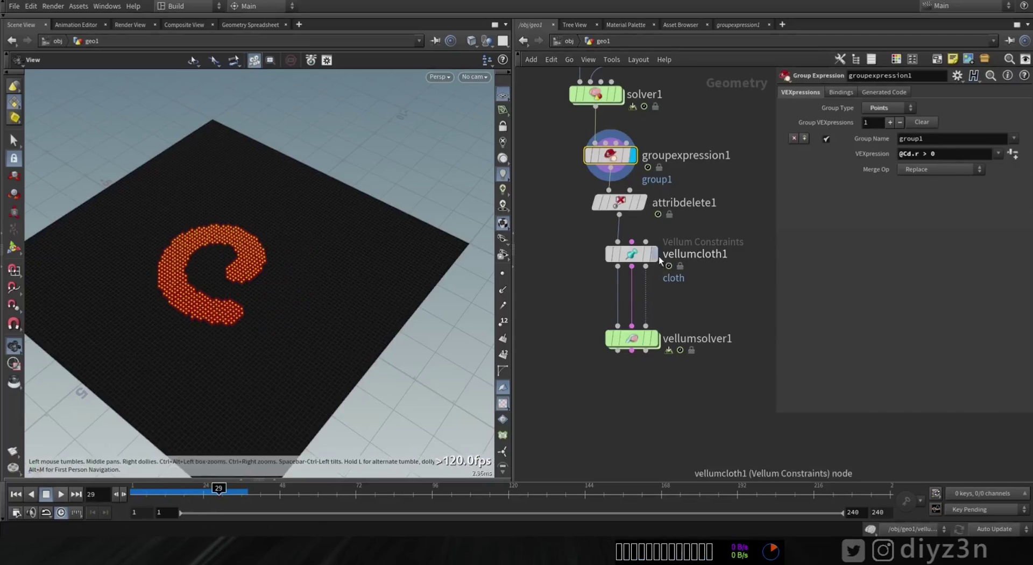
left_click(653, 254)
left_click(632, 256)
left_click(654, 339)
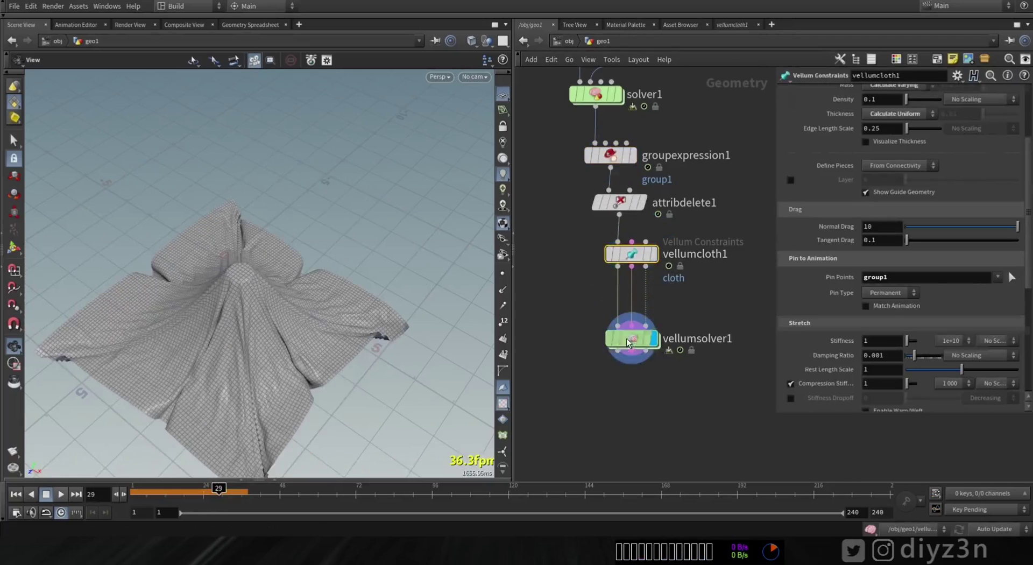
left_click(633, 339)
left_click(16, 494)
Step: Enable Match Animation on the Vellum cloth node's pinning and test the simulation to frame 47
left_click(639, 259)
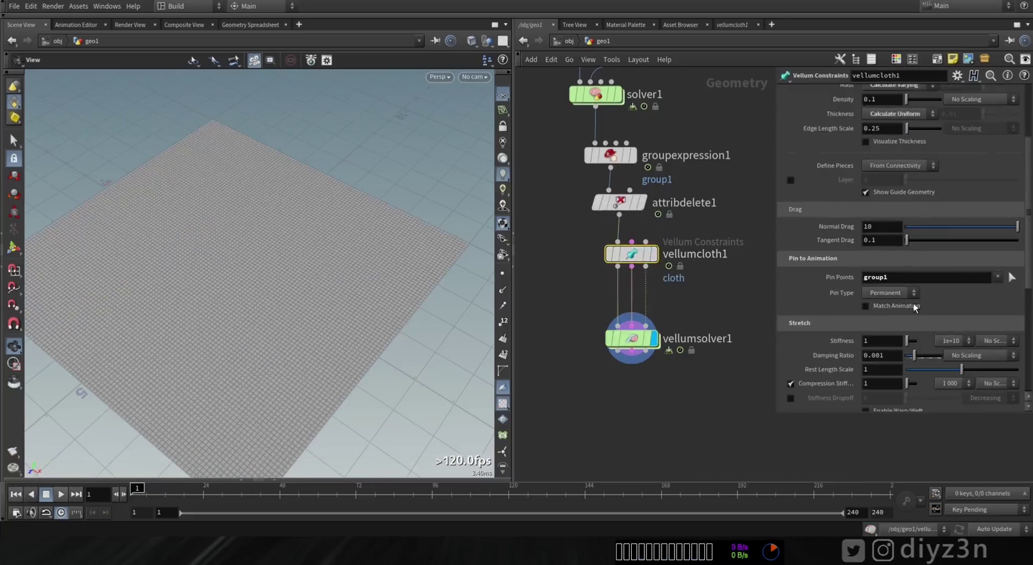
left_click(61, 493)
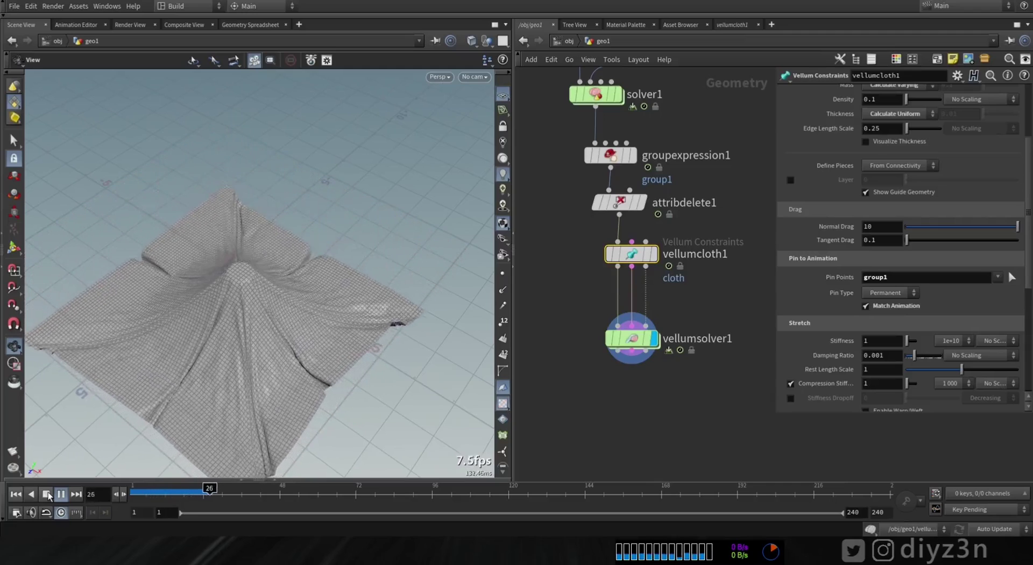
left_click(46, 493)
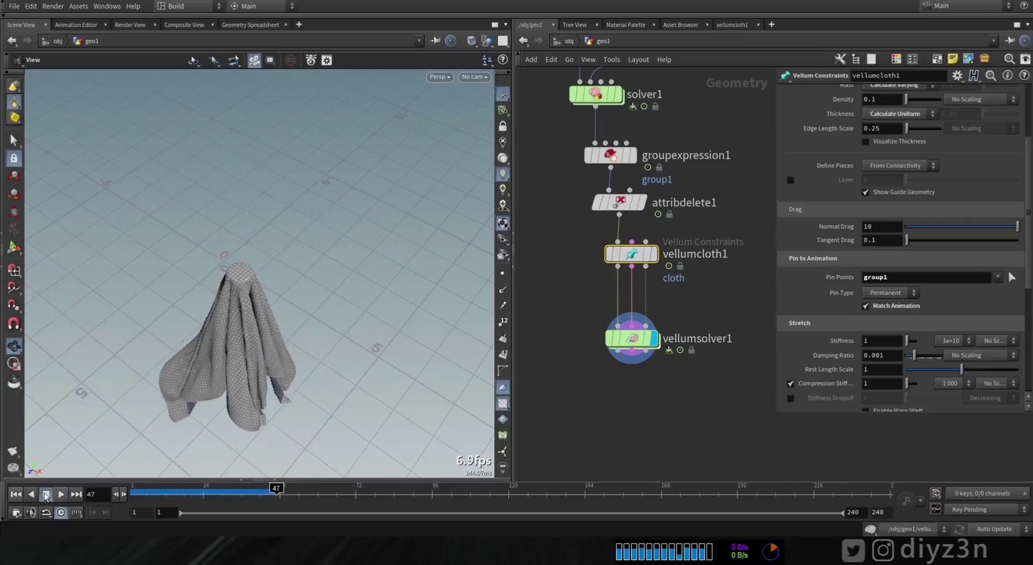
left_click(15, 497)
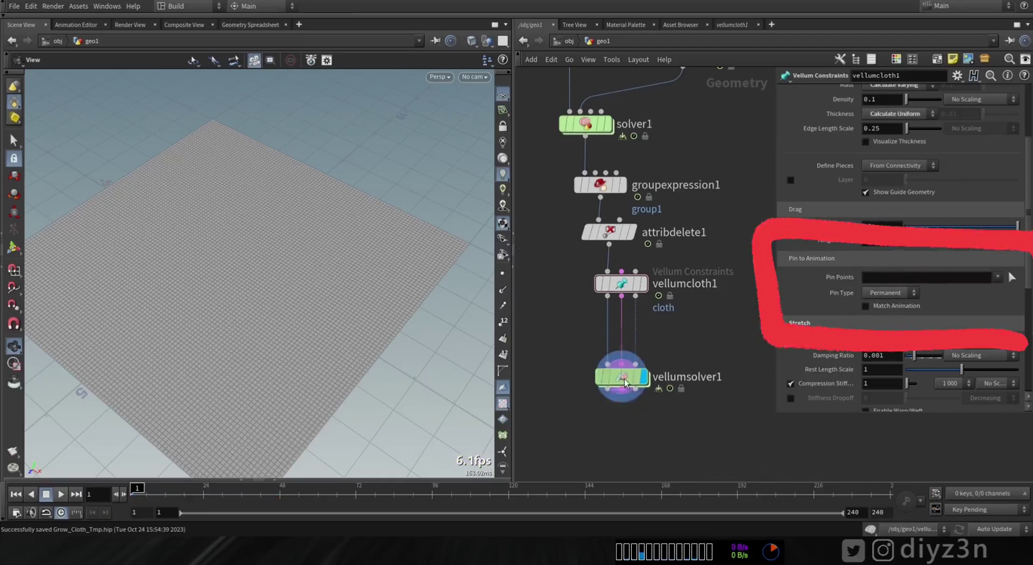
Step: Insert a Vellum Constraints node on the wires between the Vellum cloth node and the Vellum Solver
key("Tab")
mouse_move(679, 354)
mouse_move(700, 408)
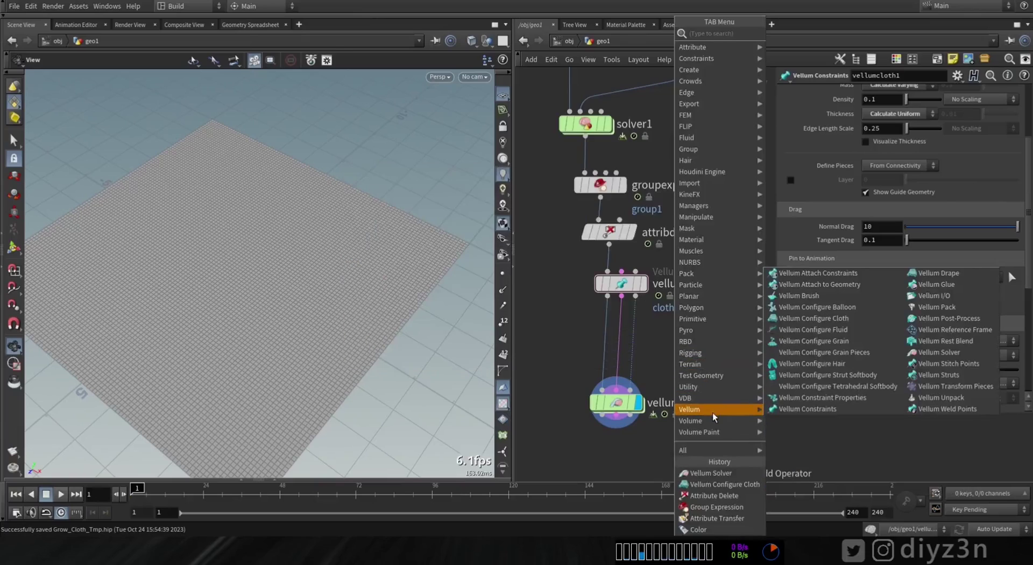
left_click(807, 409)
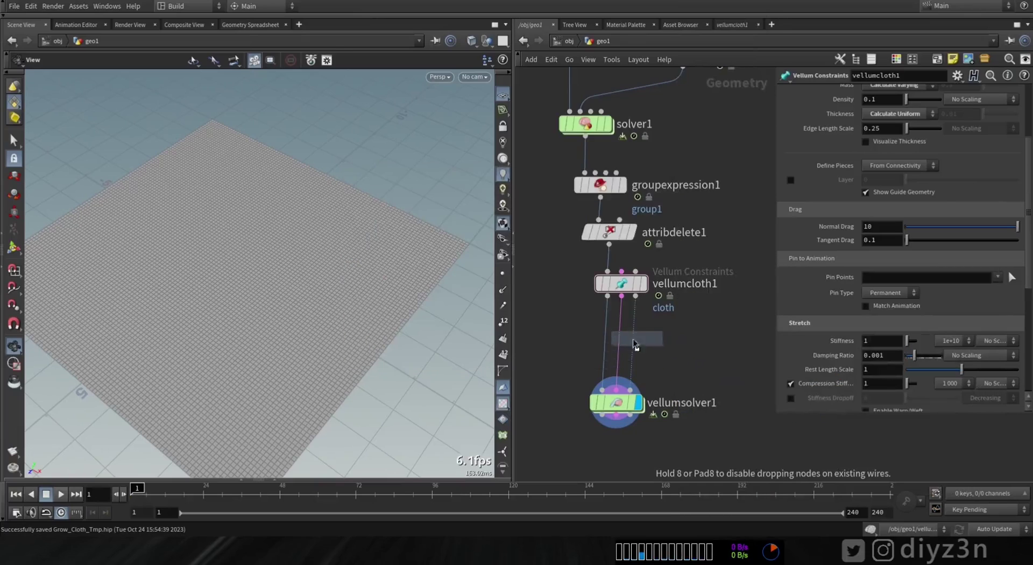
left_click(621, 339)
left_click_drag(627, 398, 632, 400)
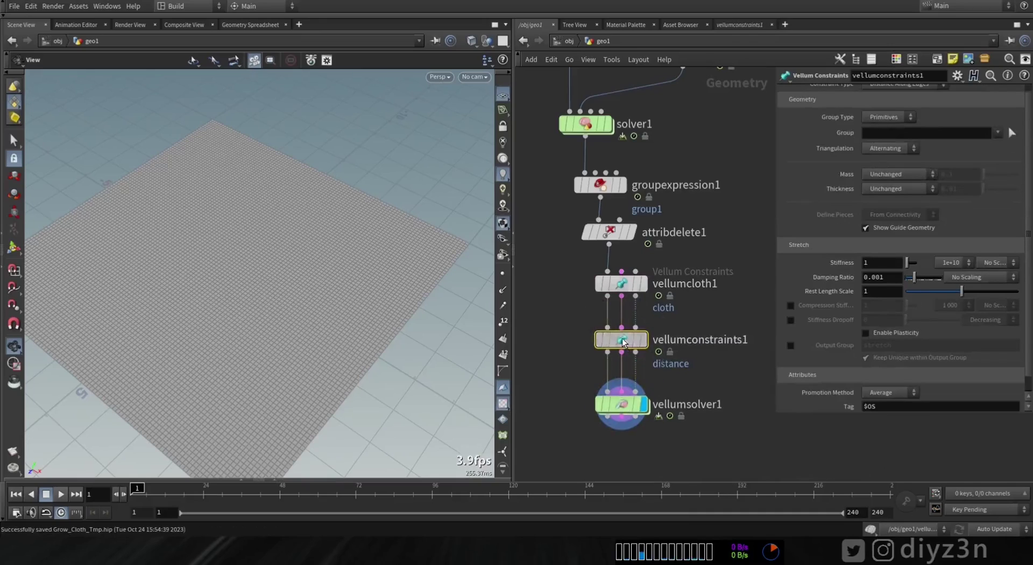
Step: Set the inserted Vellum Constraints node to Pin to Target, with group type Points and group group1
scroll(918, 117, "up", 1)
left_click(906, 92)
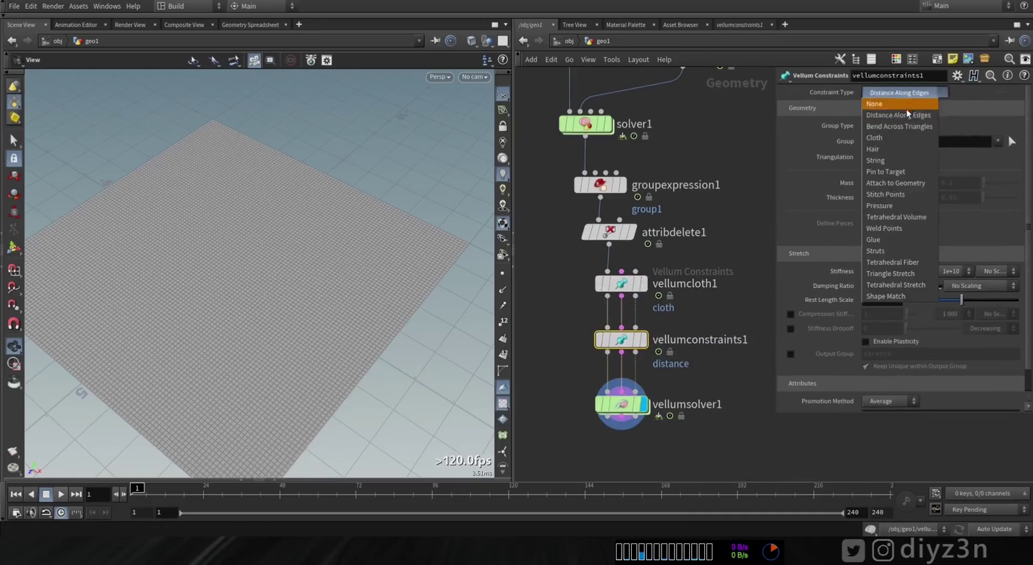
left_click(903, 171)
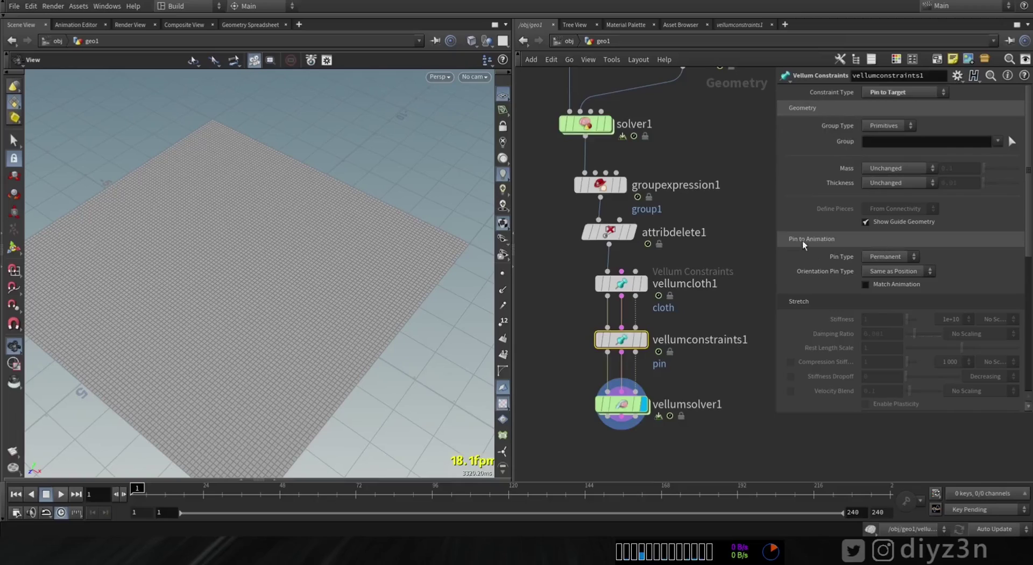
left_click(622, 283)
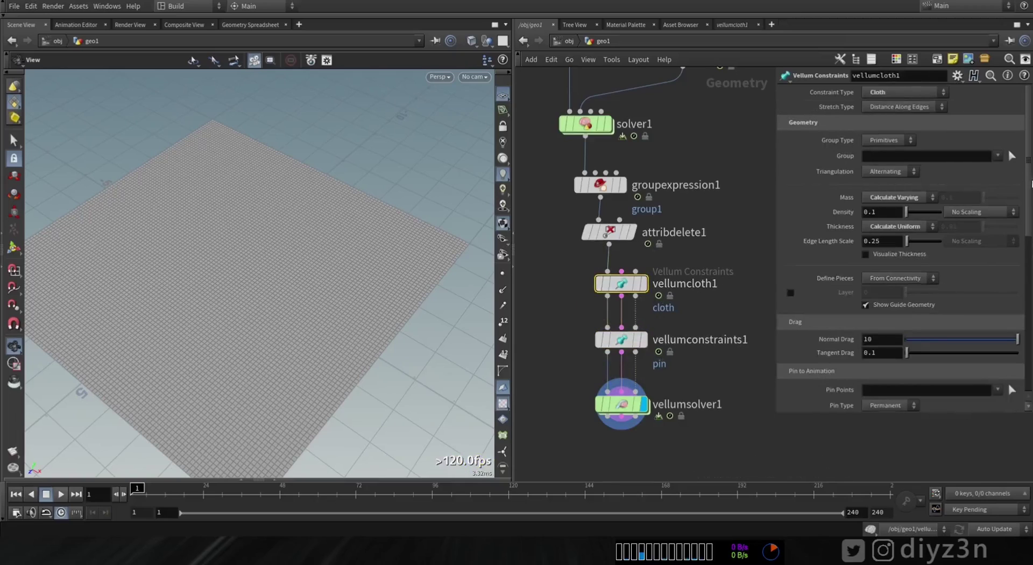
scroll(874, 268, "down", 3)
left_click(619, 339)
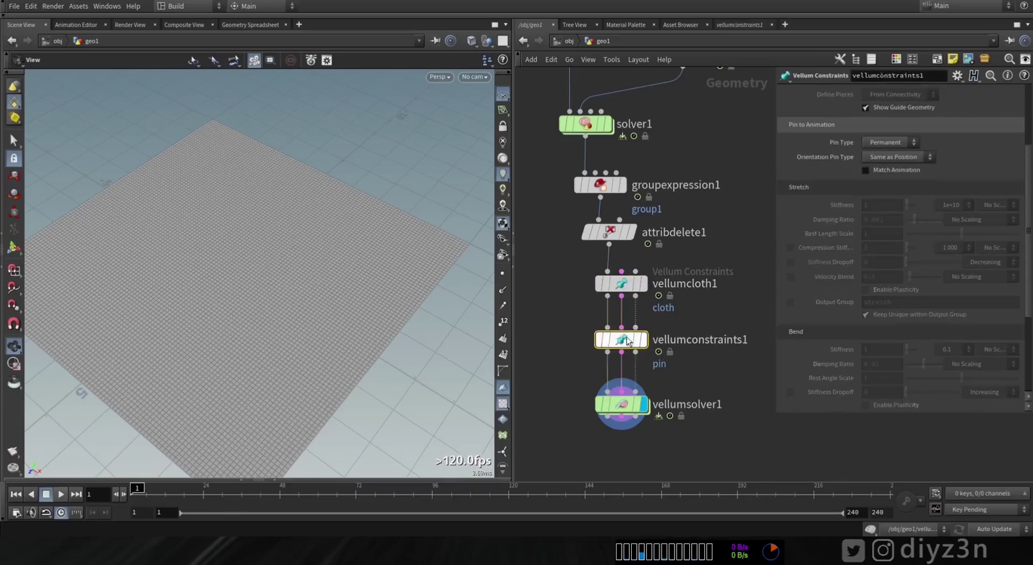
scroll(1030, 189, "up", 3)
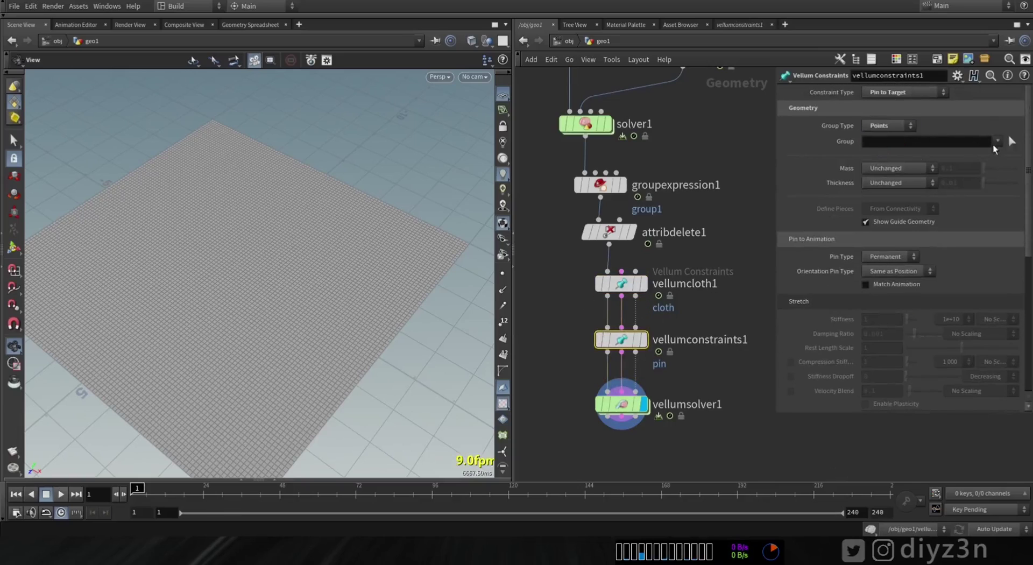
left_click(1006, 154)
Step: Test the pinned simulation, enable Match Animation on the pin constraint and play the simulation again
left_click(61, 494)
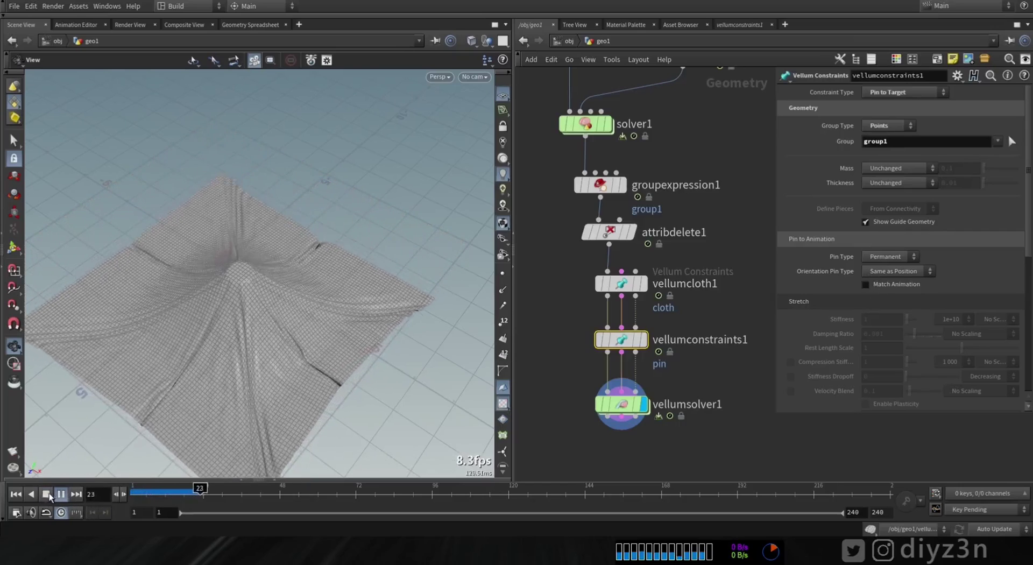
left_click(46, 494)
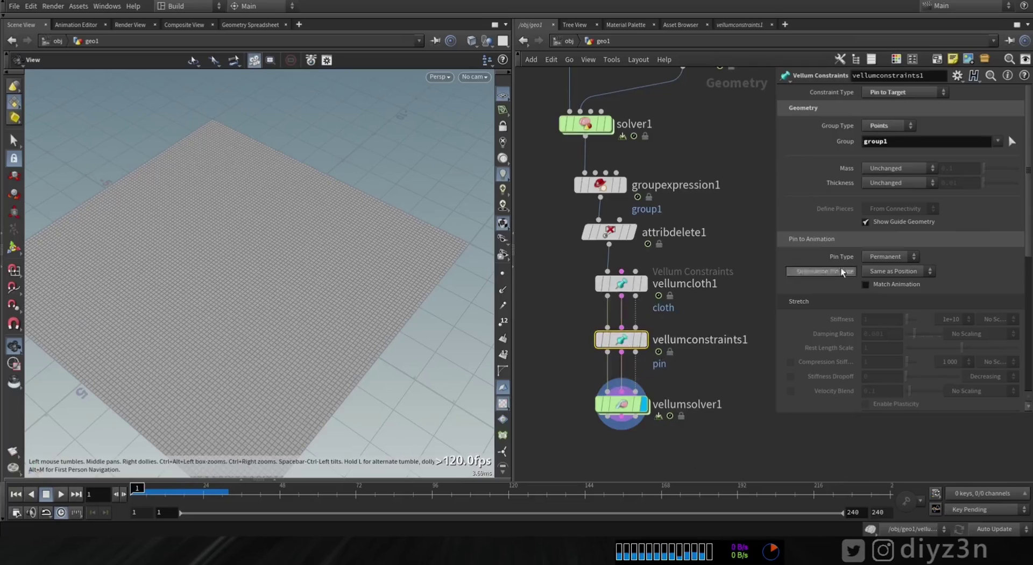
left_click(873, 285)
left_click(62, 494)
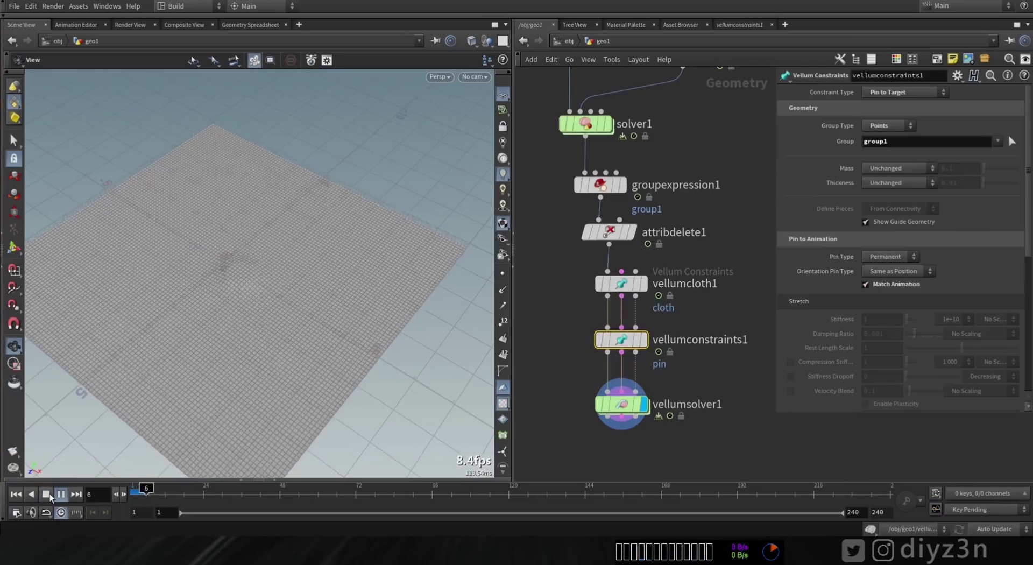
left_click(15, 496)
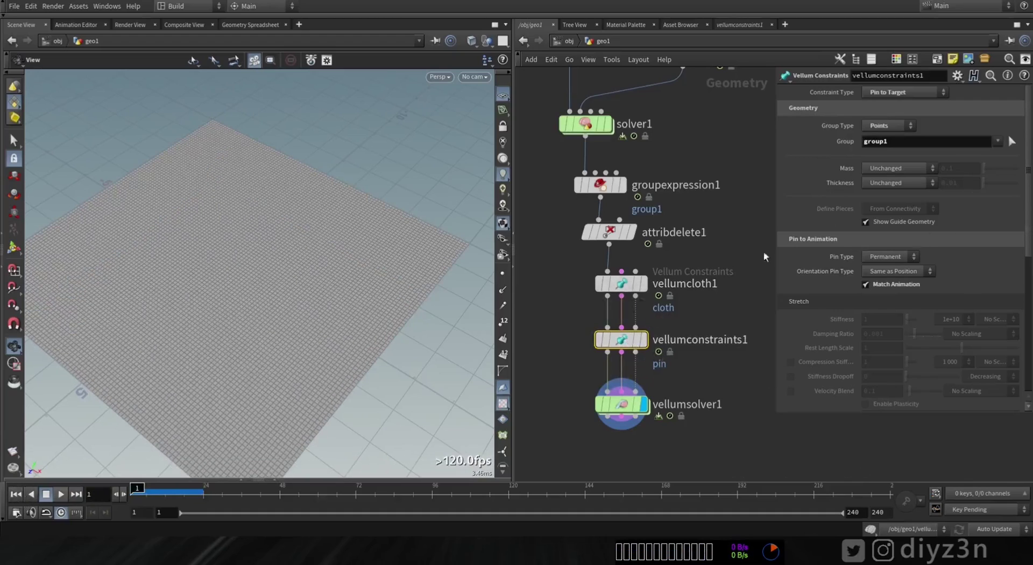
Step: Remove the outer Vellum Constraints node and add a new Vellum Constraints node above SOURCE inside the Vellum Solver
left_click(621, 403)
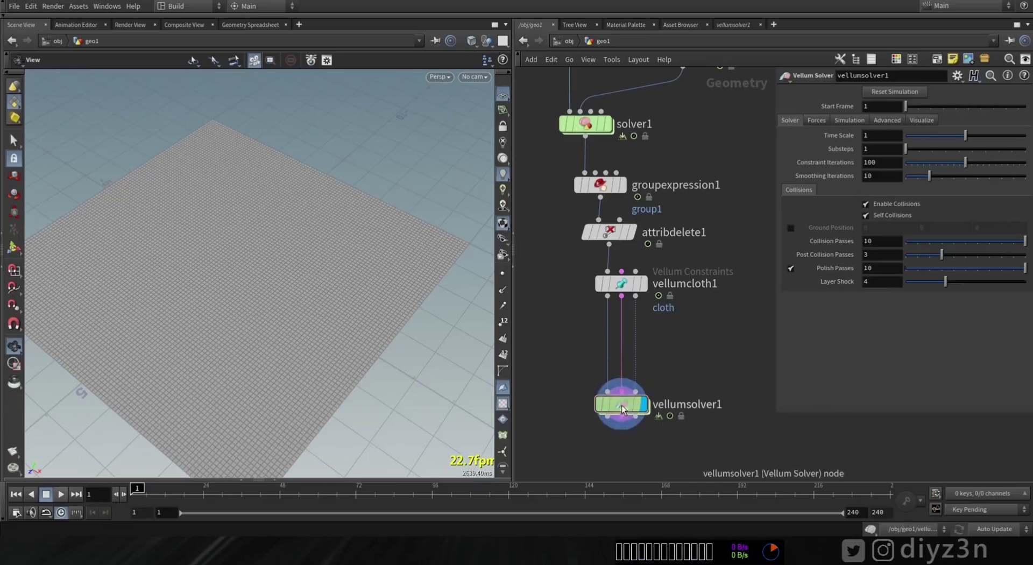
double_click(622, 403)
scroll(622, 350, "up", 1)
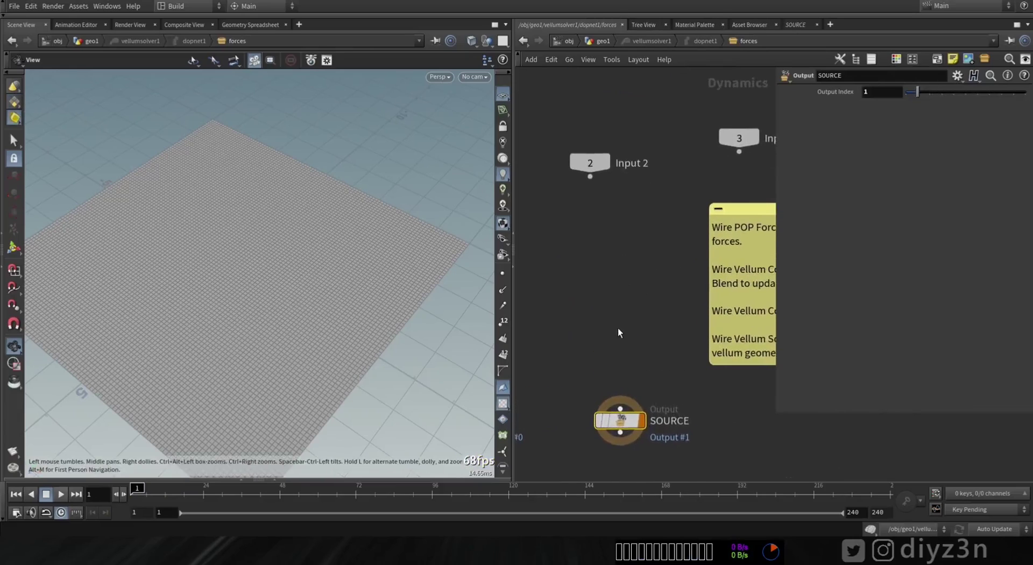
key("Tab")
mouse_move(640, 475)
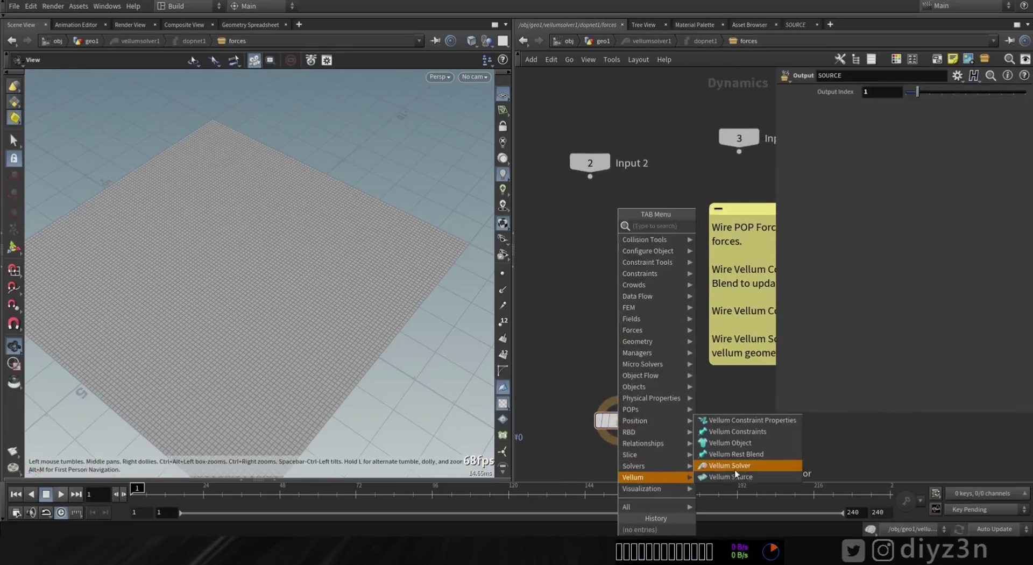
left_click(743, 431)
left_click(621, 340)
Step: Wire the constraint into SOURCE and set it to Pin to Target, Each Frame, on group1 points with Match Target Animation enabled
left_click(920, 150)
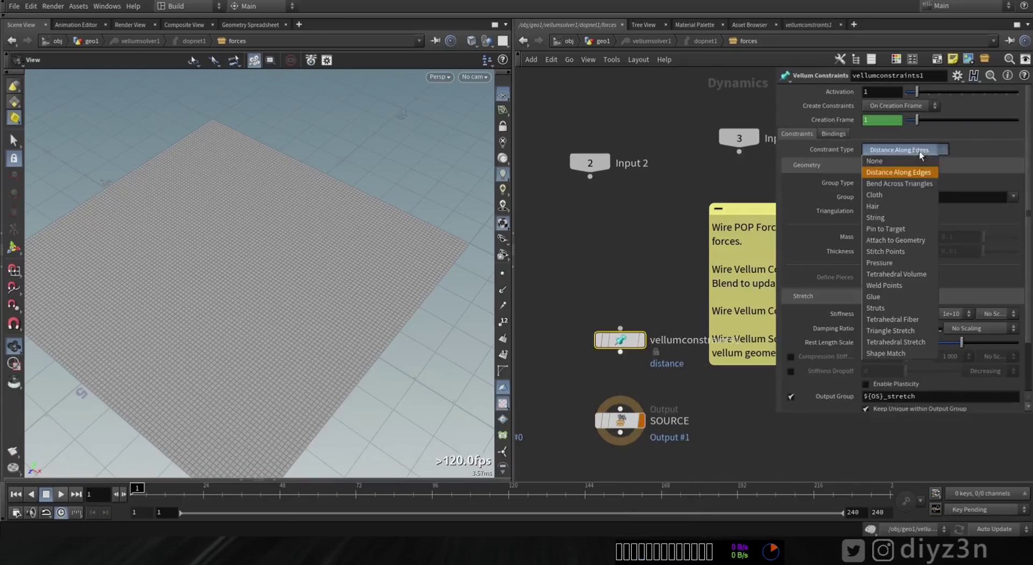
left_click(892, 228)
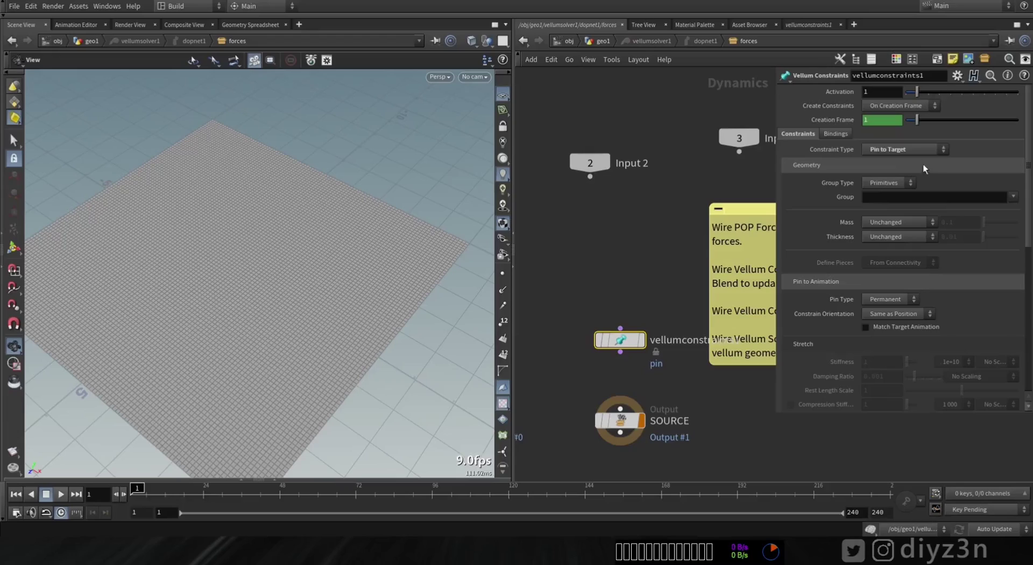
left_click_drag(620, 352, 621, 408)
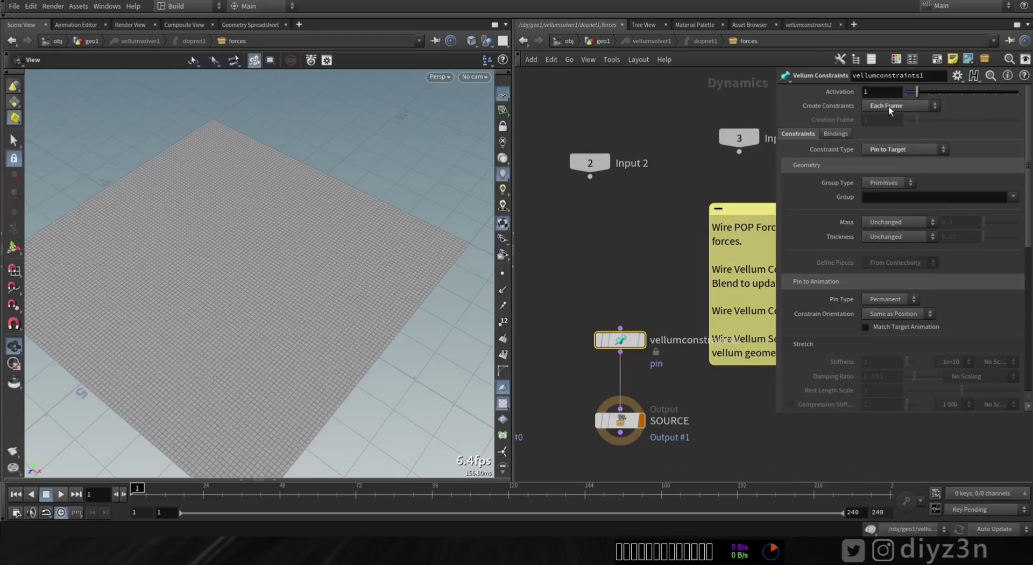
left_click(889, 204)
left_click(1013, 197)
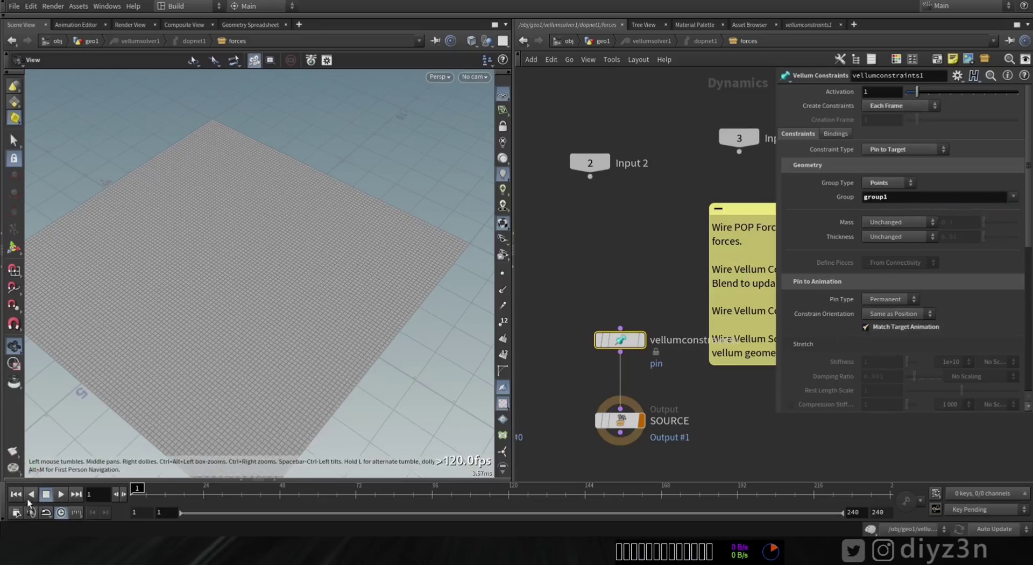
Step: Simulate to frame 36, inspect the group1 values of vellumobject1's Geometry in the spreadsheet at several frames, and return to frame 1 in the viewport
left_click(61, 494)
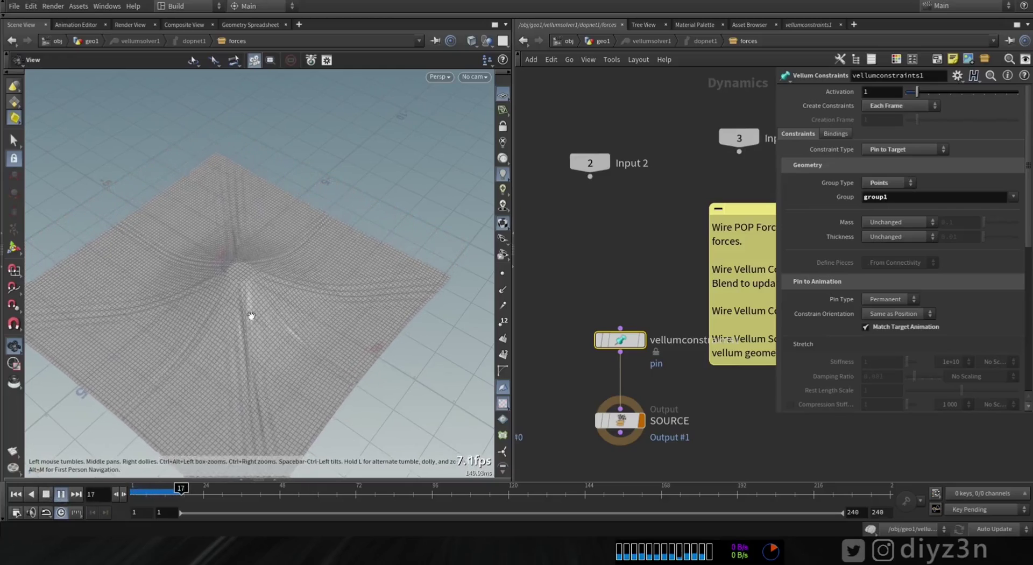
left_click(48, 495)
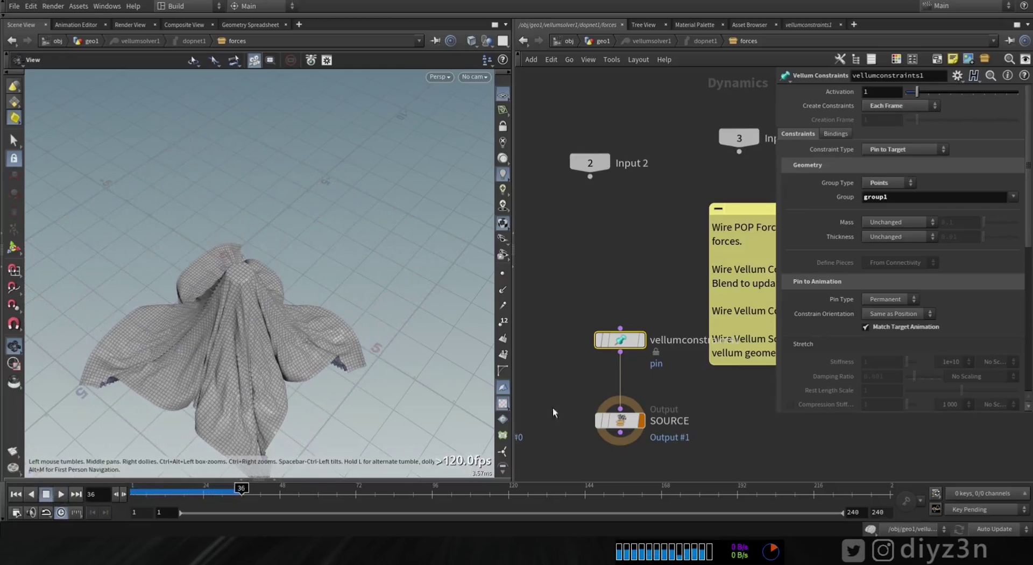
left_click(249, 25)
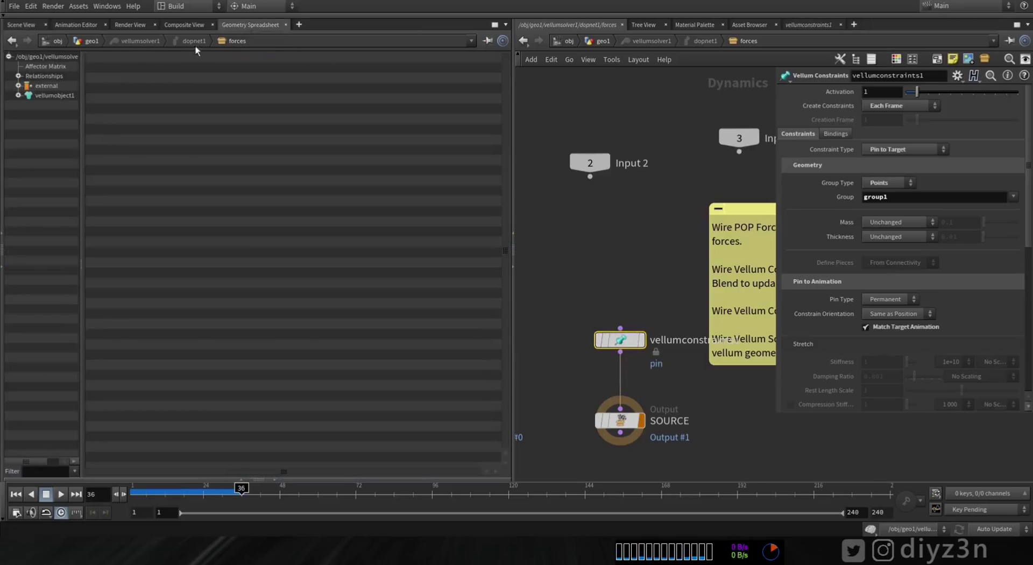
left_click(18, 96)
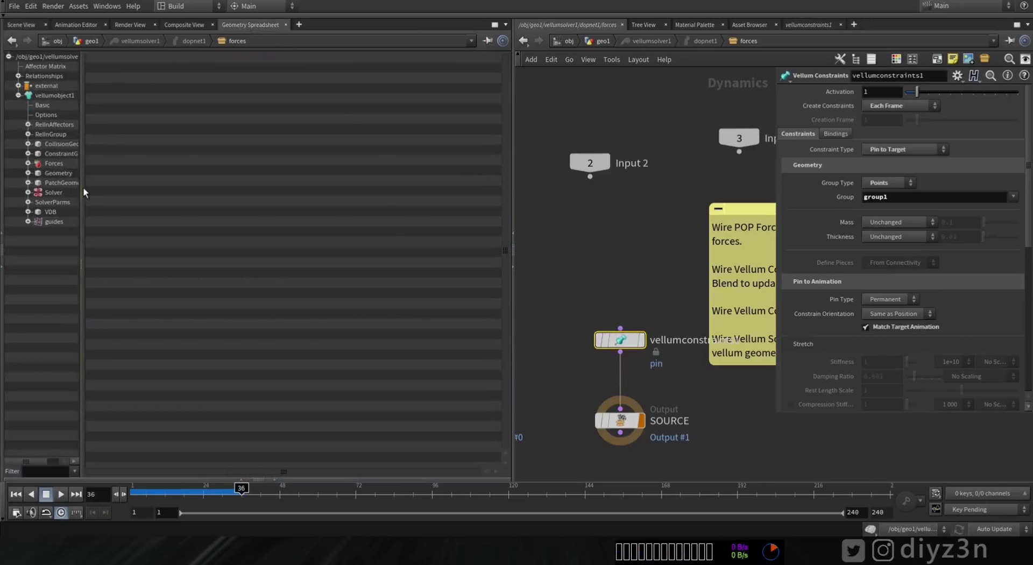
left_click_drag(81, 188, 123, 188)
left_click(108, 173)
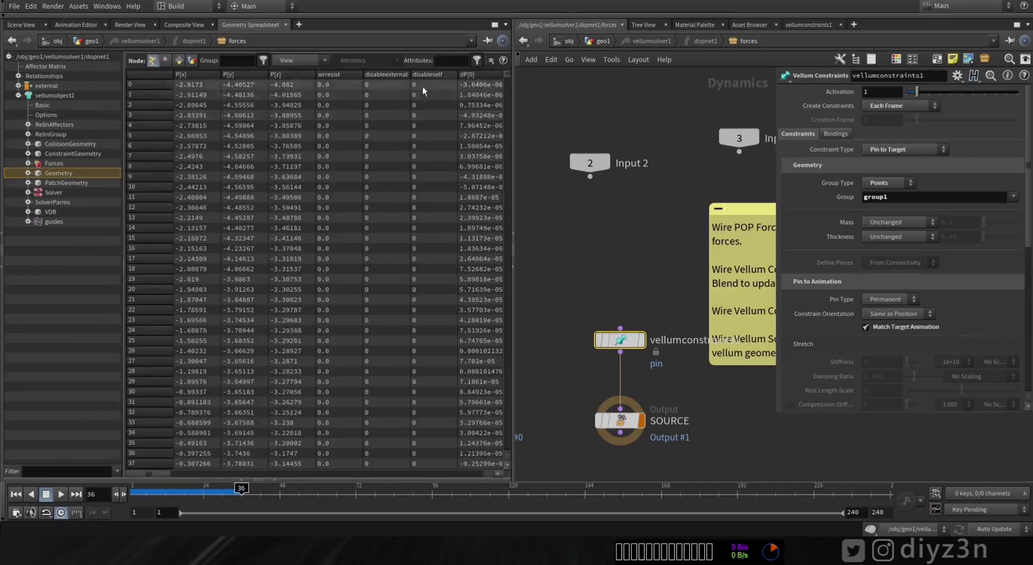
left_click_drag(149, 474, 468, 475)
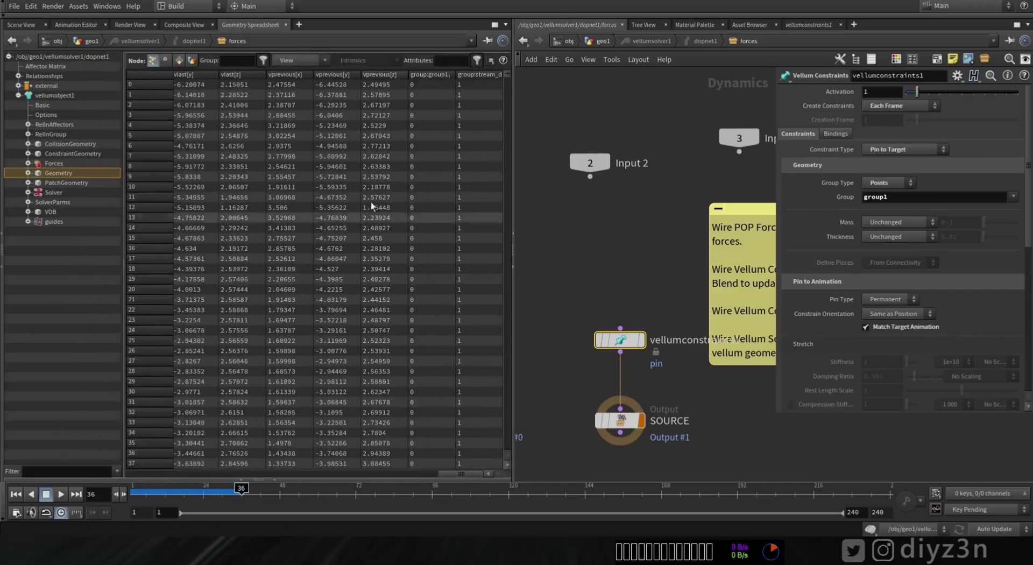
left_click(430, 74)
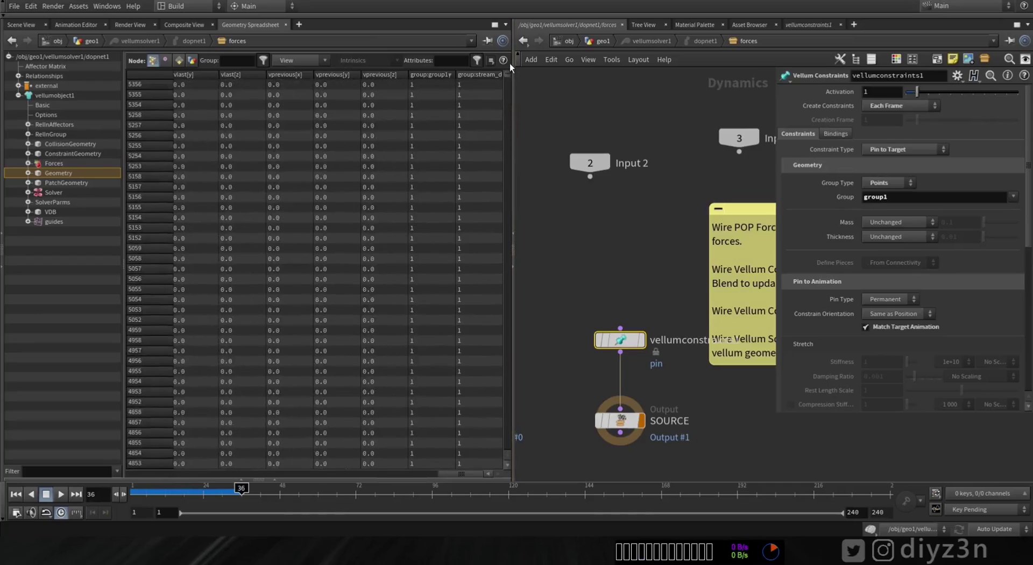
left_click_drag(240, 495, 282, 494)
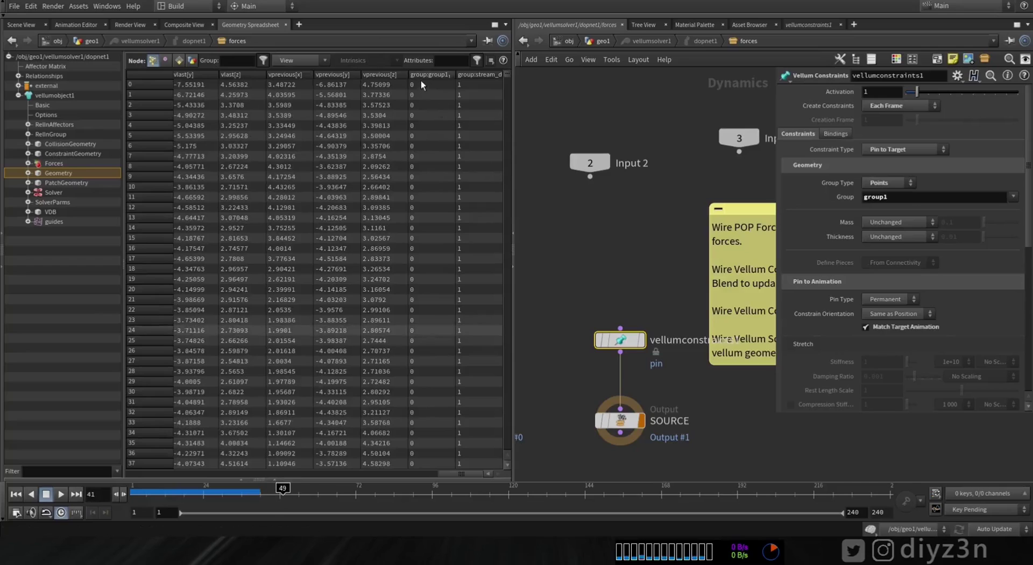
left_click(16, 493)
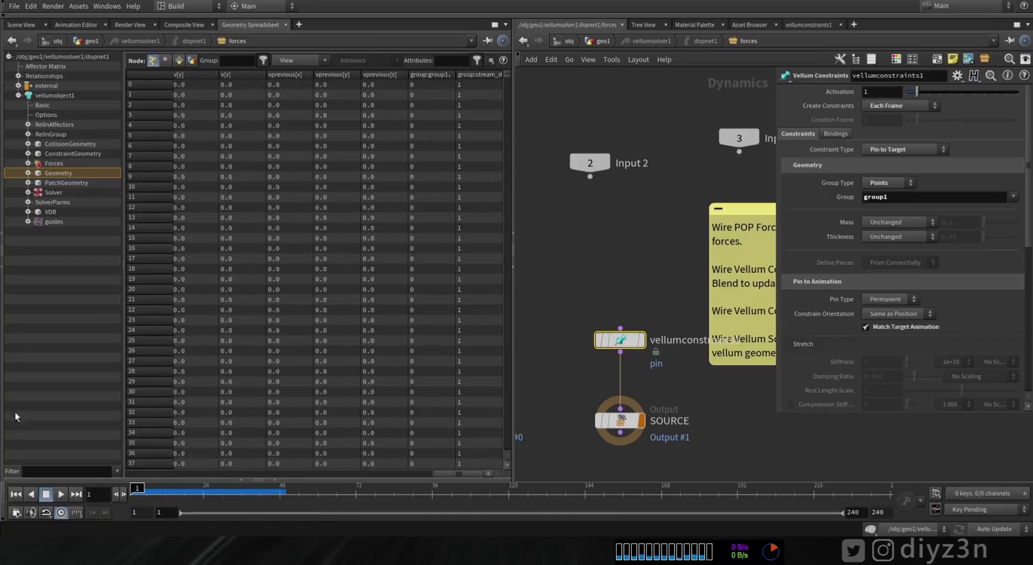
left_click(27, 27)
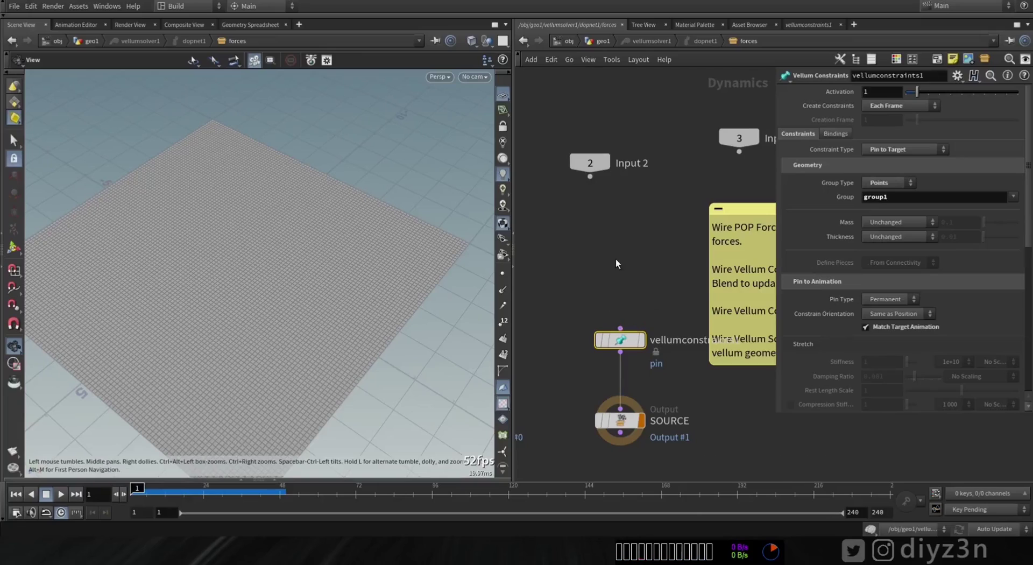
Step: Add a SOP Solver above the Vellum Constraints node and wire it into that node's input
key("Tab")
mouse_move(616, 260)
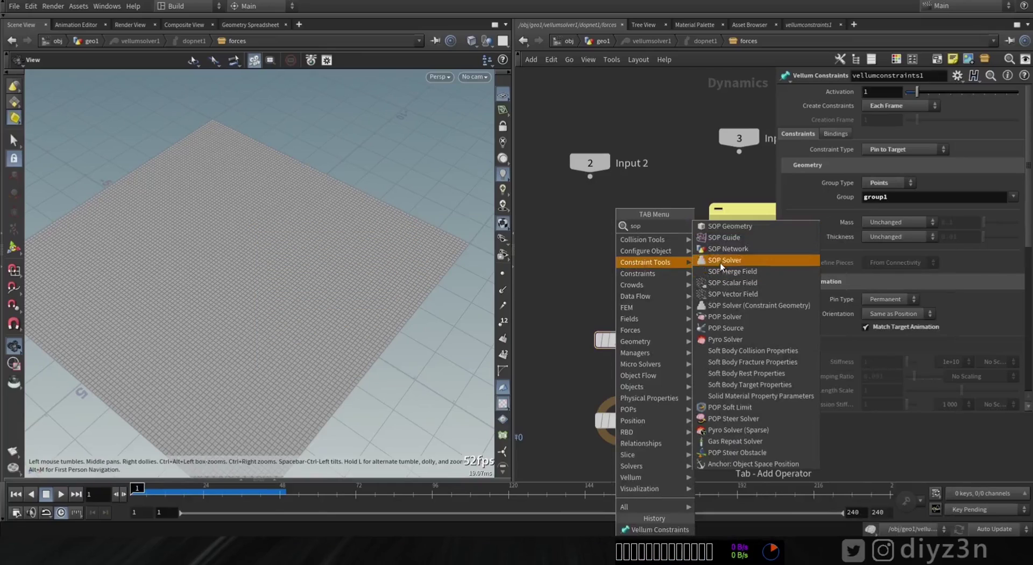
left_click(720, 263)
left_click(617, 256)
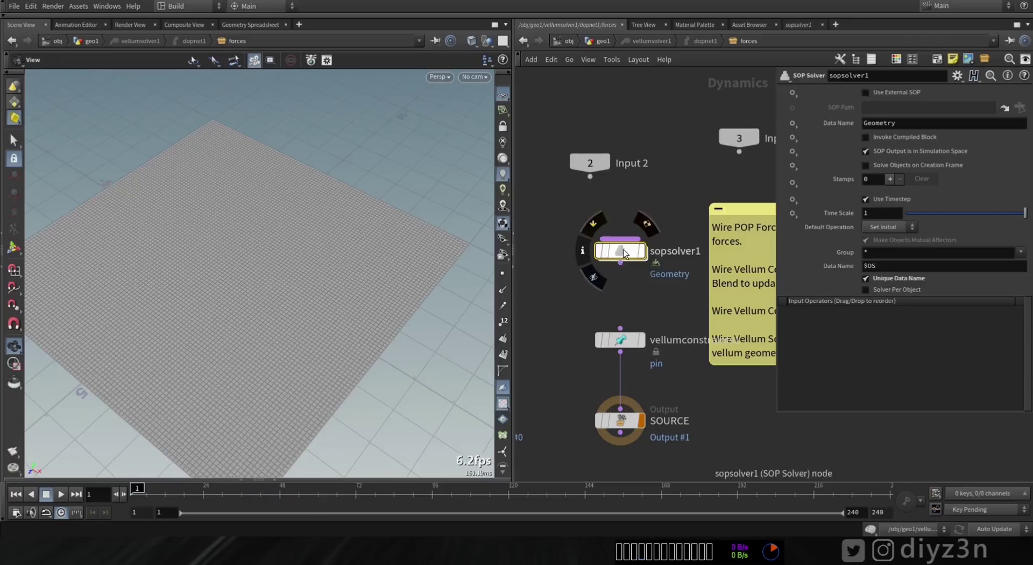
left_click_drag(621, 263, 585, 390)
Step: Add an Object Merge node inside the SOP Solver, beside dop_geometry
double_click(621, 252)
key("Tab")
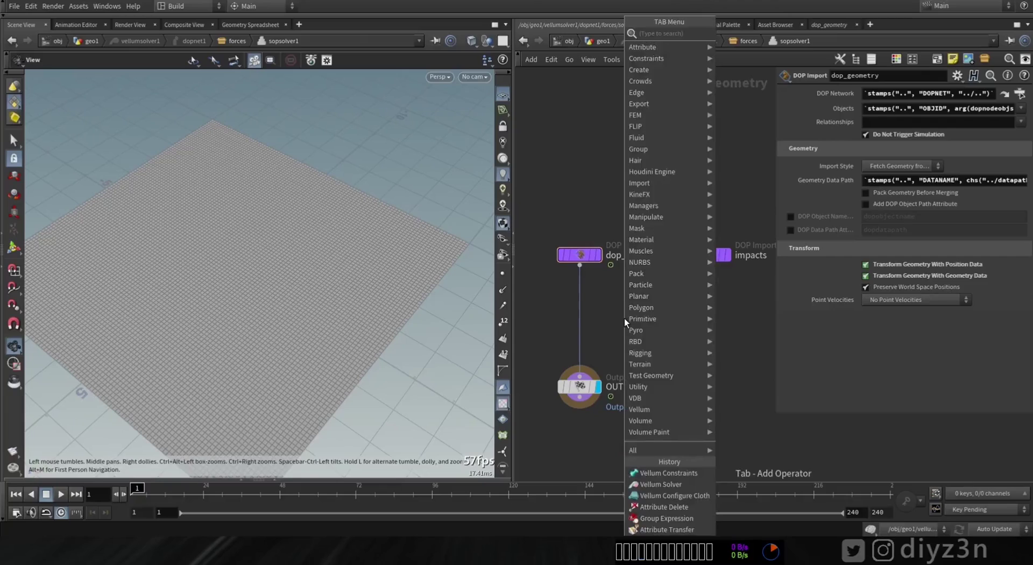
type("mer")
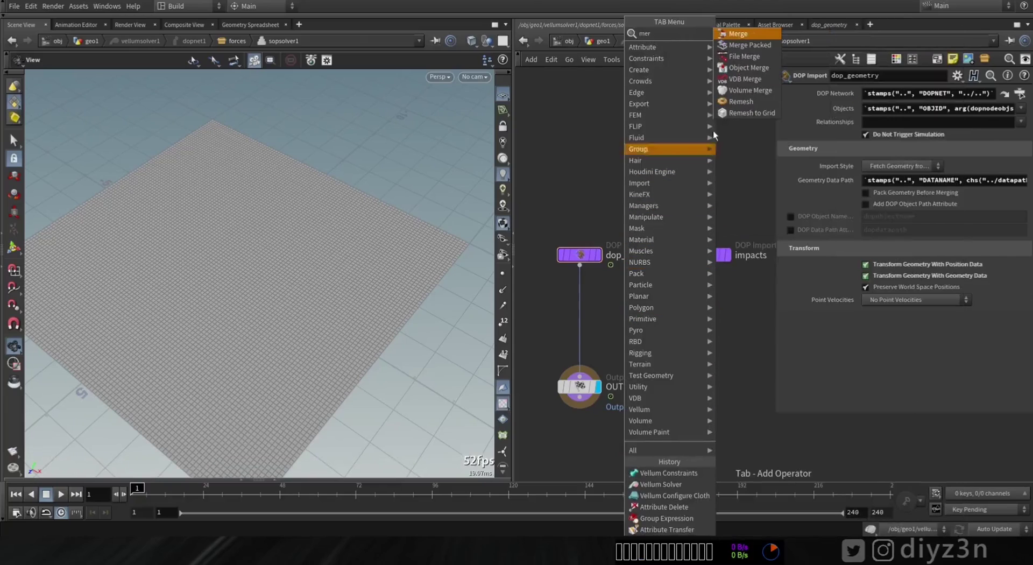
left_click(745, 67)
left_click(650, 292)
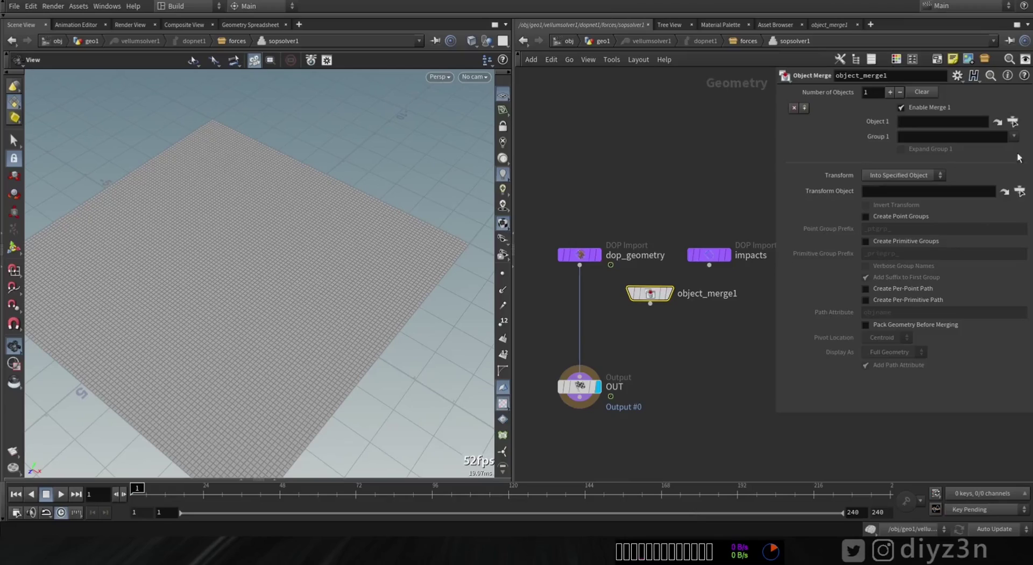
left_click(1012, 121)
left_click_drag(1026, 92, 1023, 58)
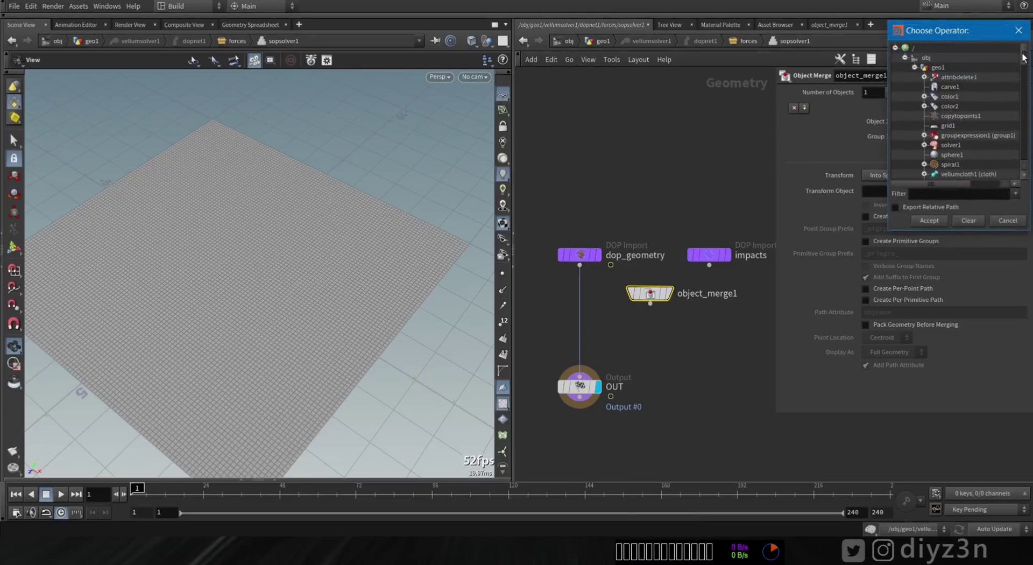
left_click(1008, 220)
left_click(602, 41)
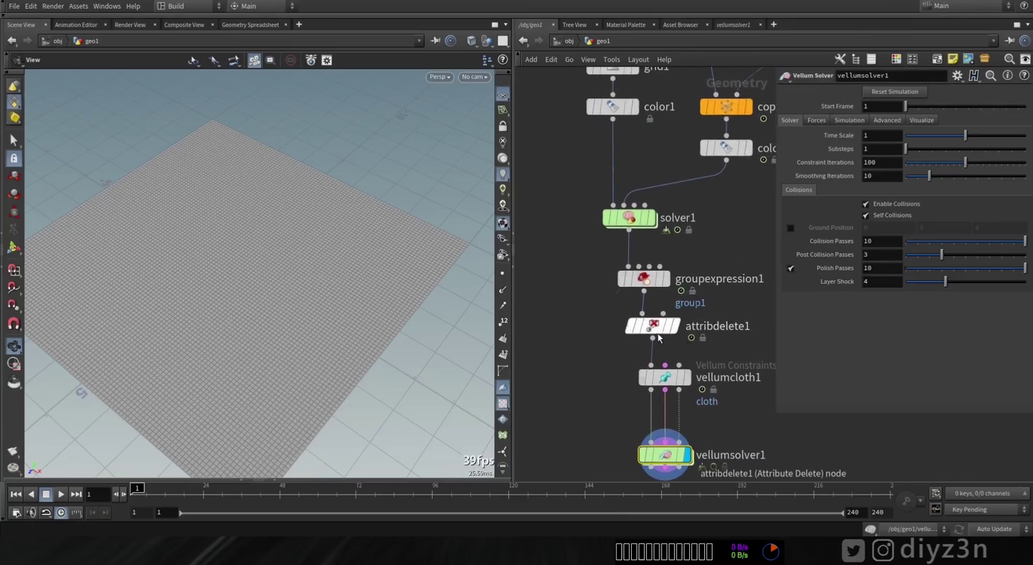
middle_click_drag(663, 446, 667, 379)
double_click(667, 379)
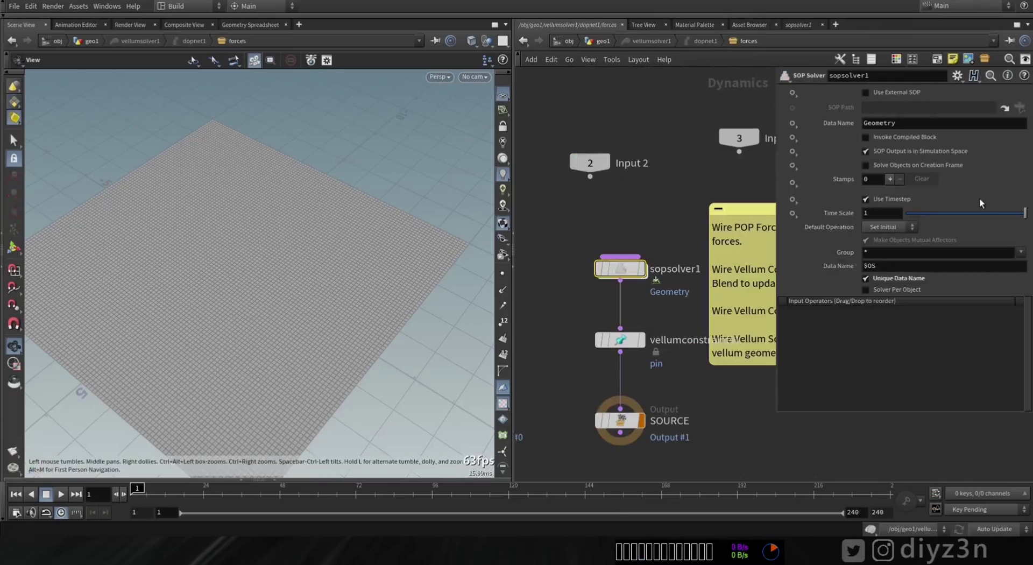
double_click(620, 269)
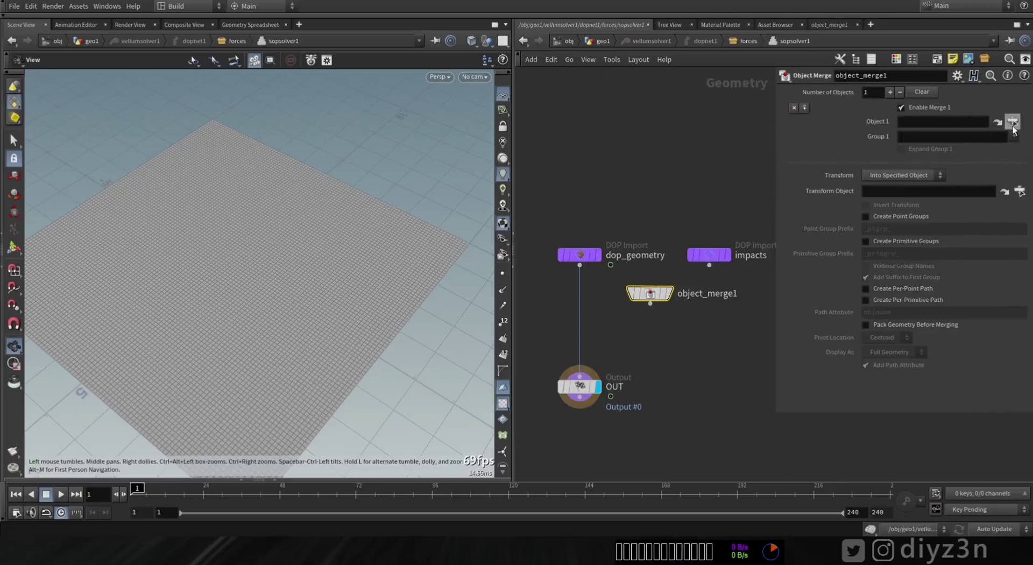
Step: Set the Object Merge's first object to /obj/geo1/attribdelete1 and display the node
left_click(1015, 120)
double_click(960, 77)
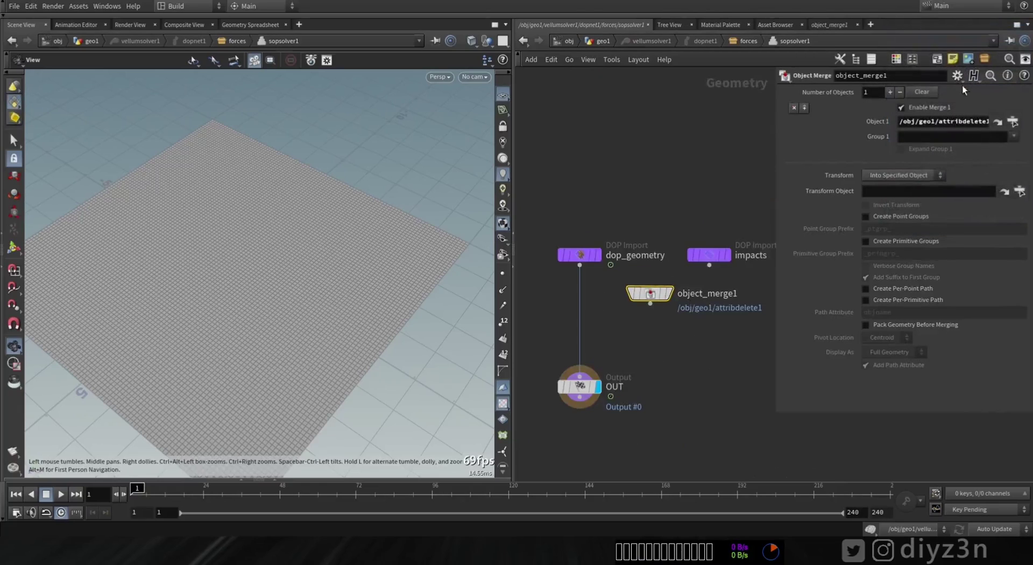
left_click(669, 294)
Step: Add a Color node fed by the Object Merge, keep dop_geometry wired directly to OUT, and display the Color node
key("Tab")
mouse_move(653, 92)
left_click(743, 55)
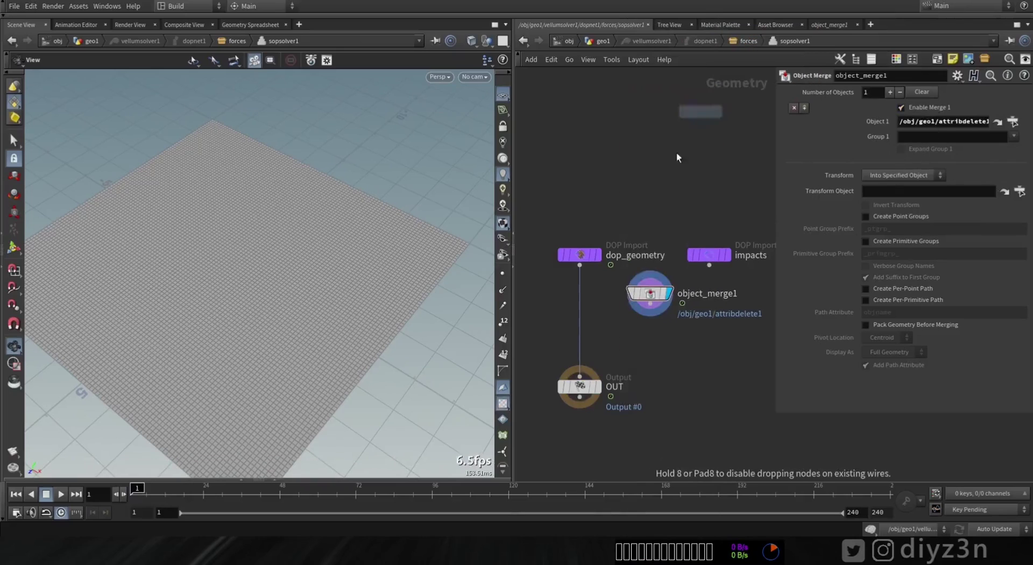
left_click(580, 311)
left_click_drag(579, 310, 650, 338)
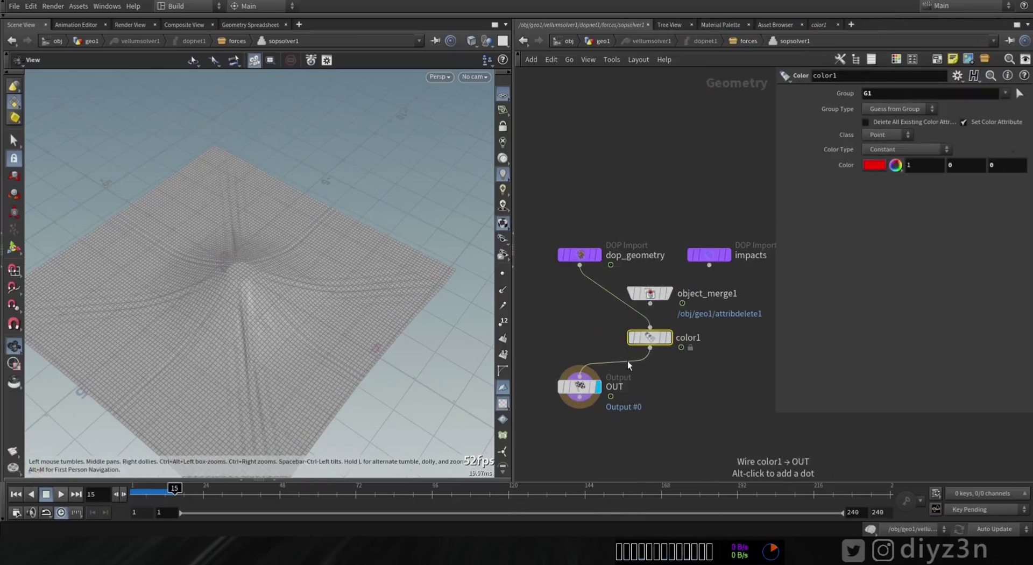
left_click_drag(580, 376, 580, 265)
left_click_drag(650, 327, 650, 304)
left_click(669, 338)
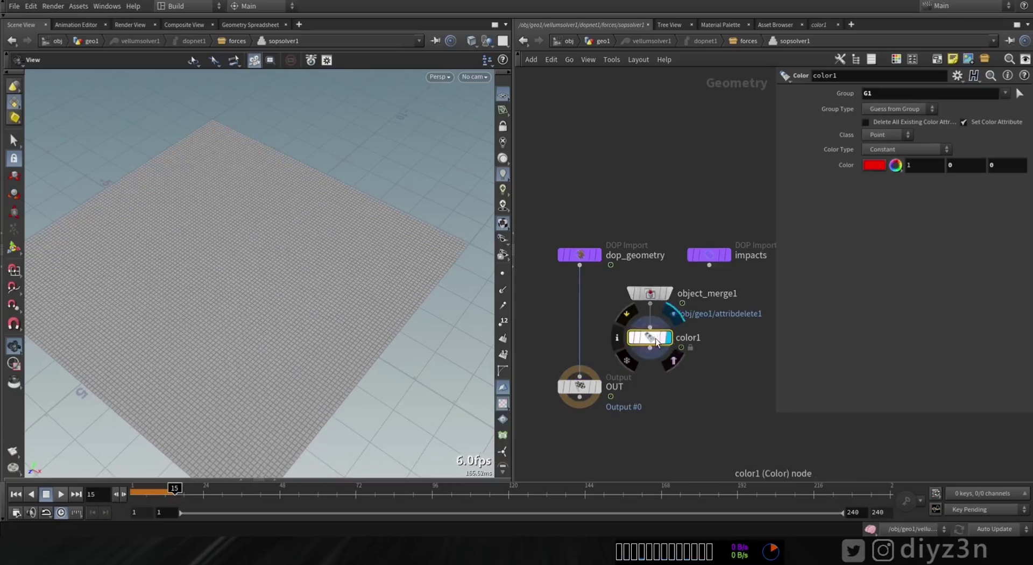
Step: Set the Color node's group to group1 and scrub from frame 1 to about frame 27 to check the painted points
left_click(16, 494)
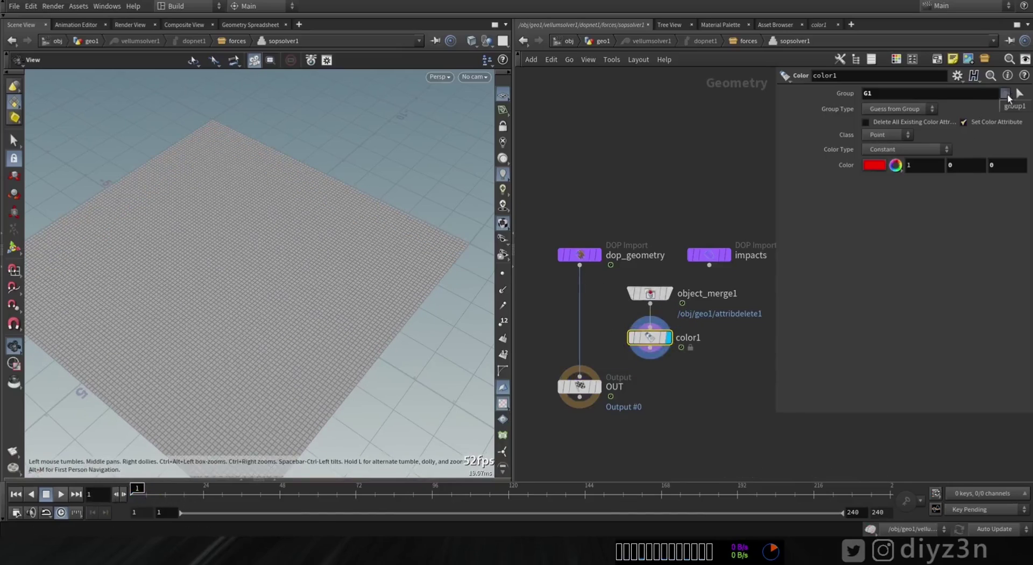
left_click(1009, 105)
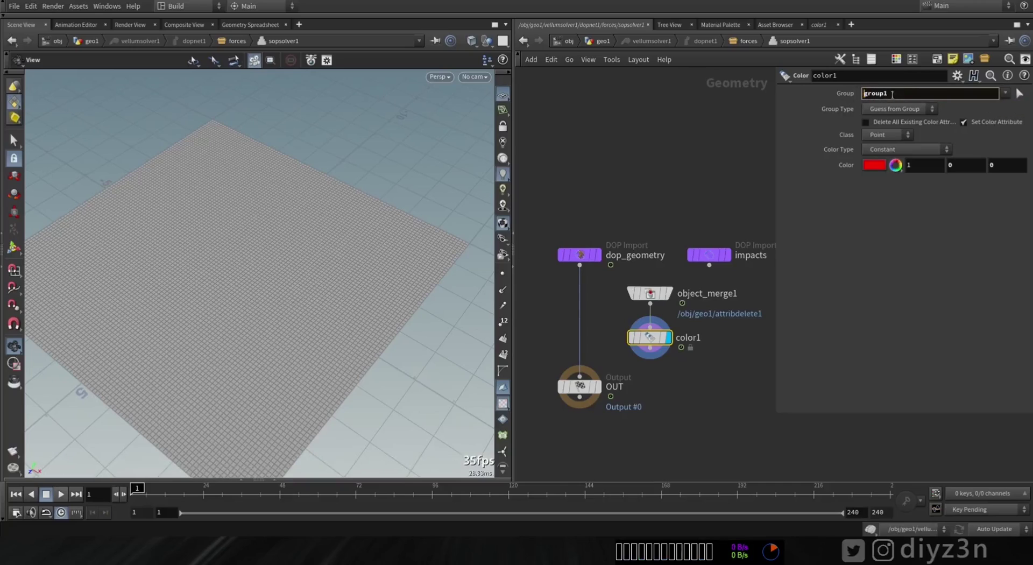
left_click_drag(142, 490, 204, 491)
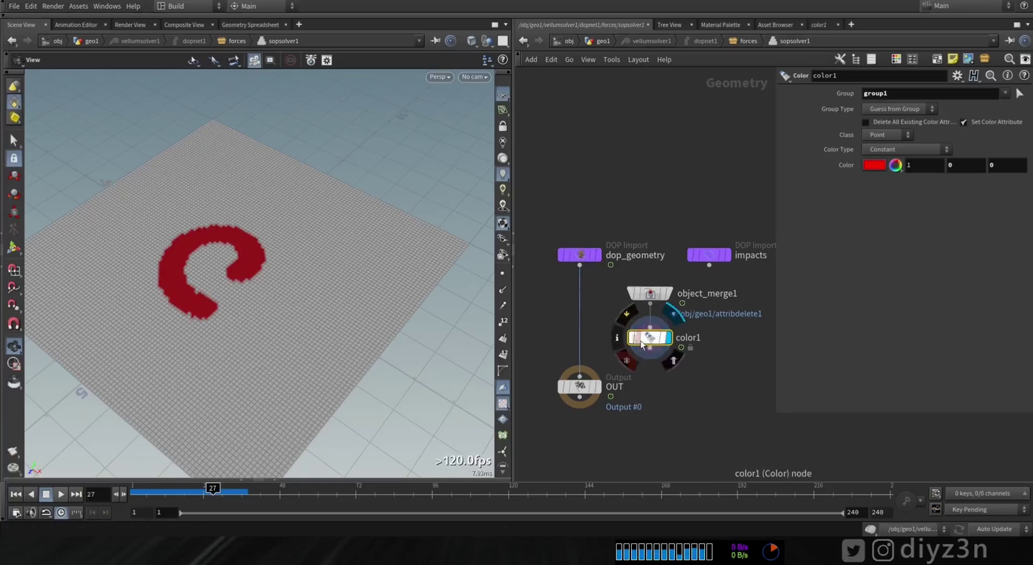
Step: Insert the Color node between dop_geometry and OUT, test it over several frames, and return to frame 1
left_click_drag(651, 338, 581, 324)
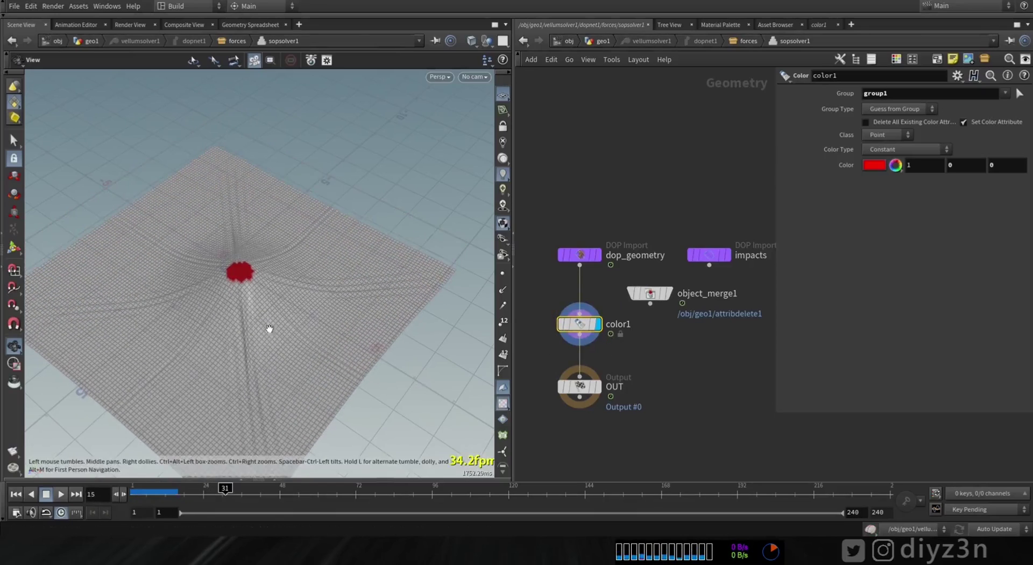
left_click(16, 494)
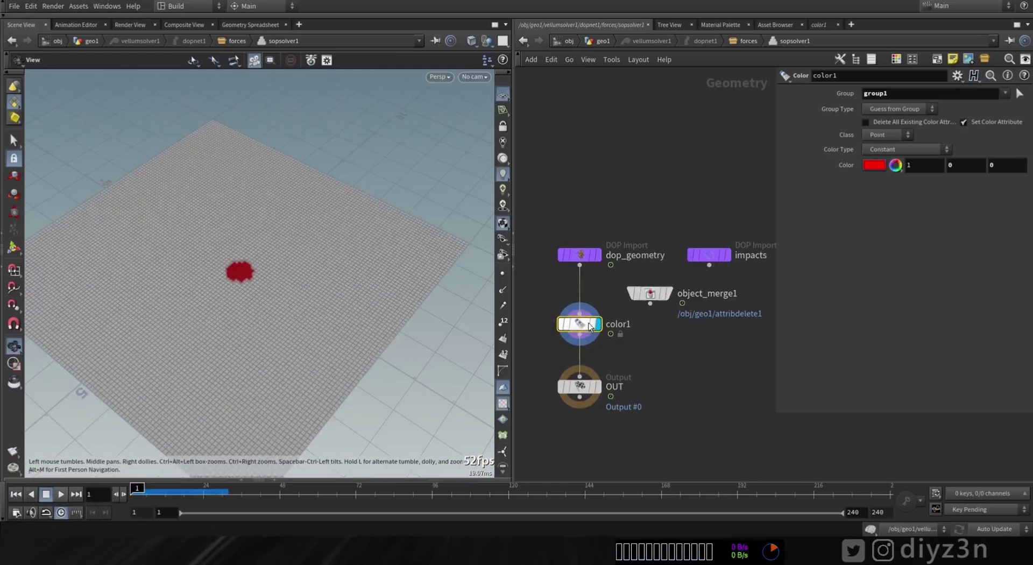
Step: Replace the Color node between dop_geometry and OUT with a Group Copy, feeding object_merge1 into its second input
key("Delete")
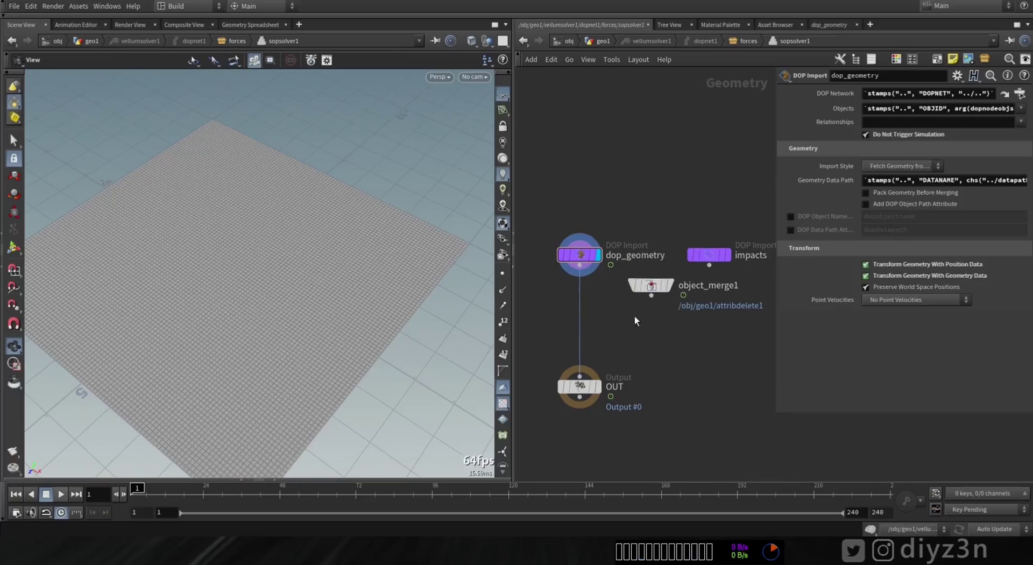
key("Tab")
type("tra")
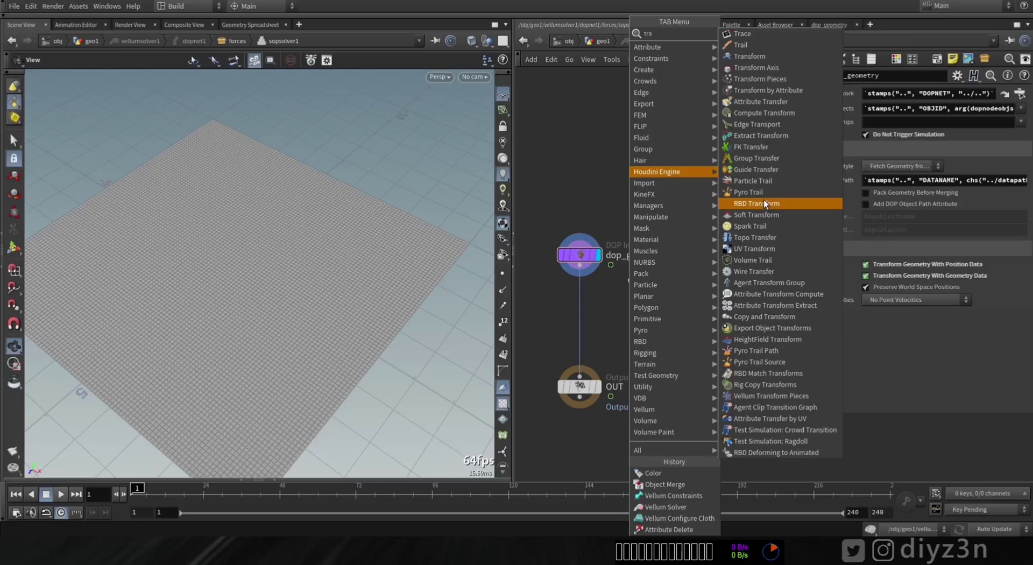
key("Escape")
key("Tab")
type("copy")
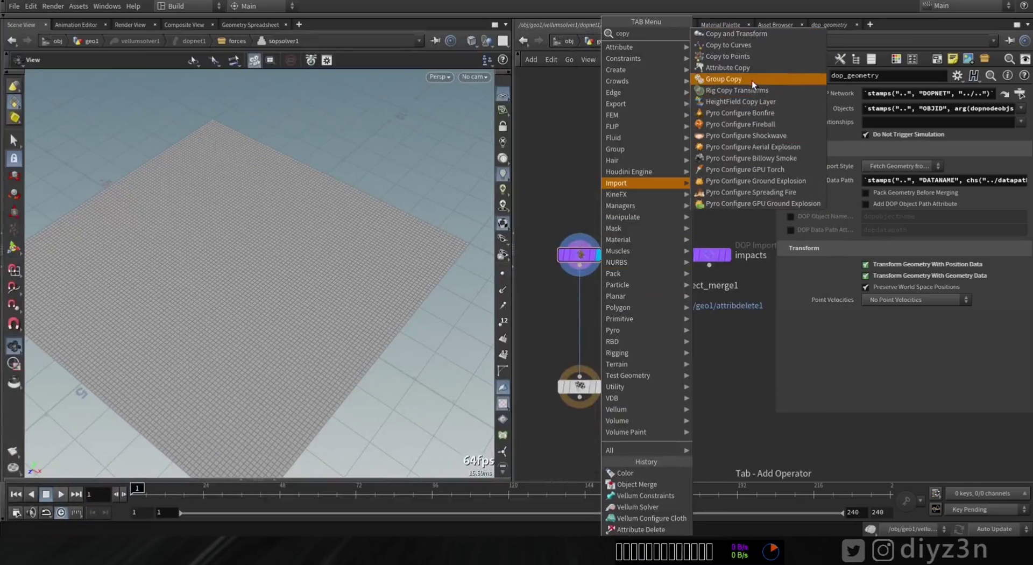
left_click(753, 83)
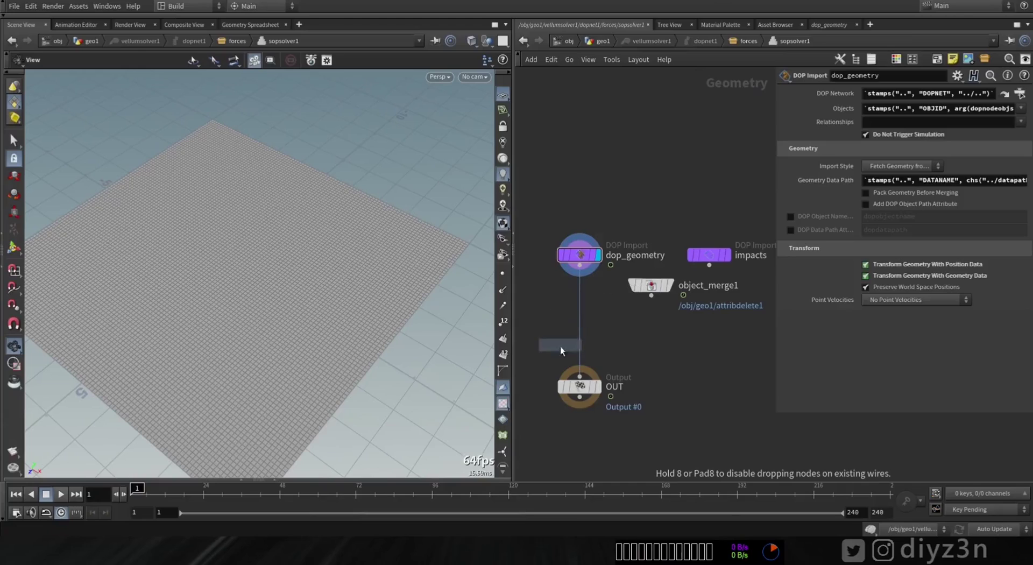
left_click(580, 344)
left_click_drag(651, 295, 589, 328)
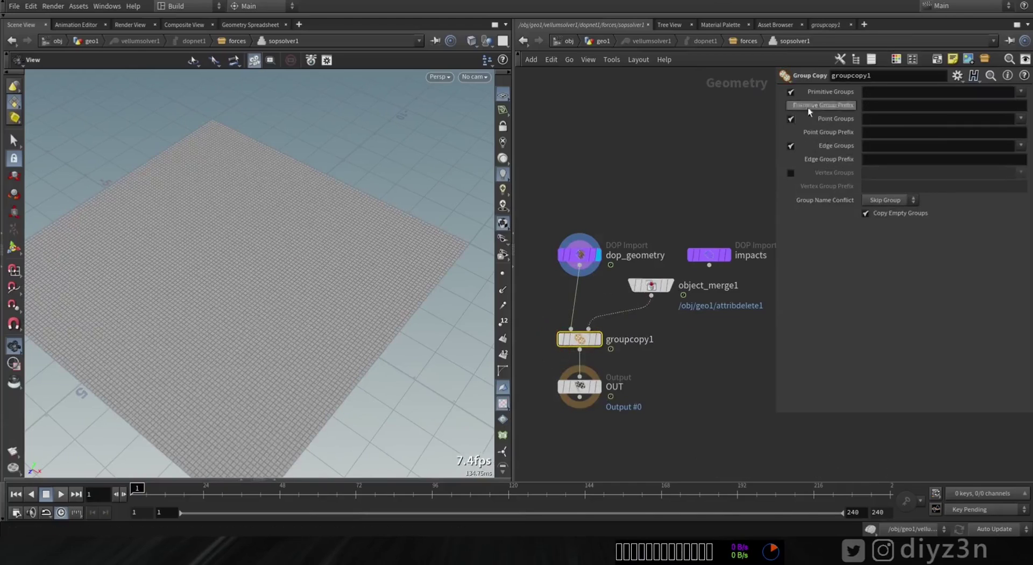
Step: Limit the Group Copy to the point group group1, with primitive and edge groups off and name conflicts set to Overwrite
left_click(791, 92)
left_click(790, 143)
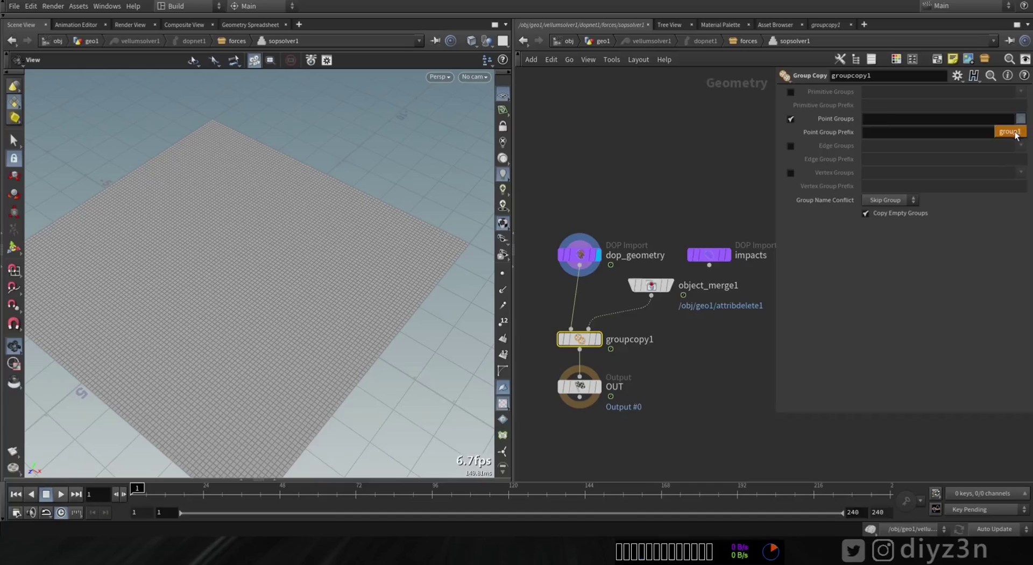
left_click_drag(597, 334, 597, 325)
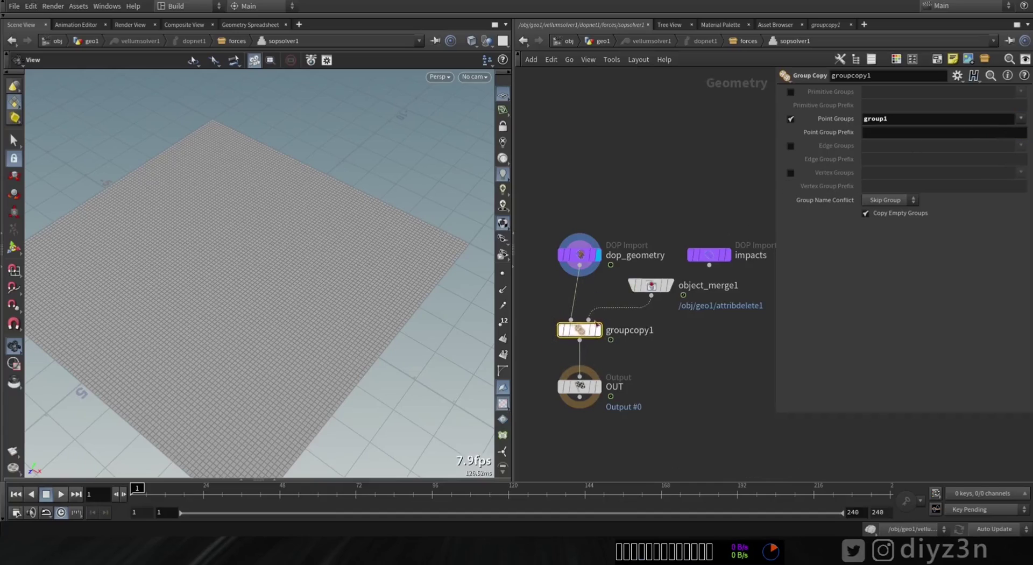
left_click(908, 202)
Step: Make room above OUT, insert a Color node after the Group Copy, and color group1 red (1, 0, 0)
middle_click_drag(615, 363, 622, 298)
left_click_drag(590, 323, 590, 375)
key("Tab")
type("col")
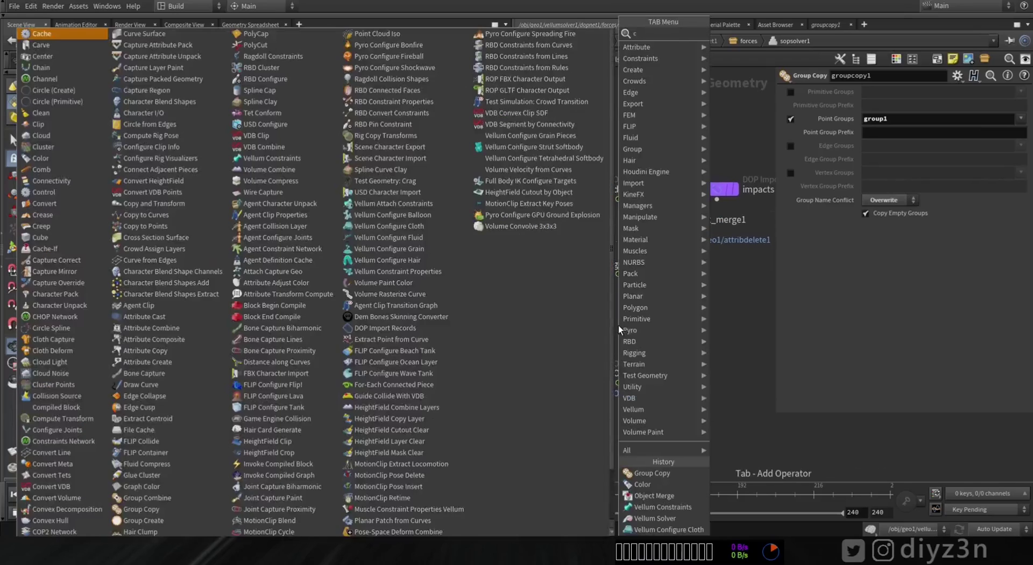
left_click(726, 46)
left_click(585, 306)
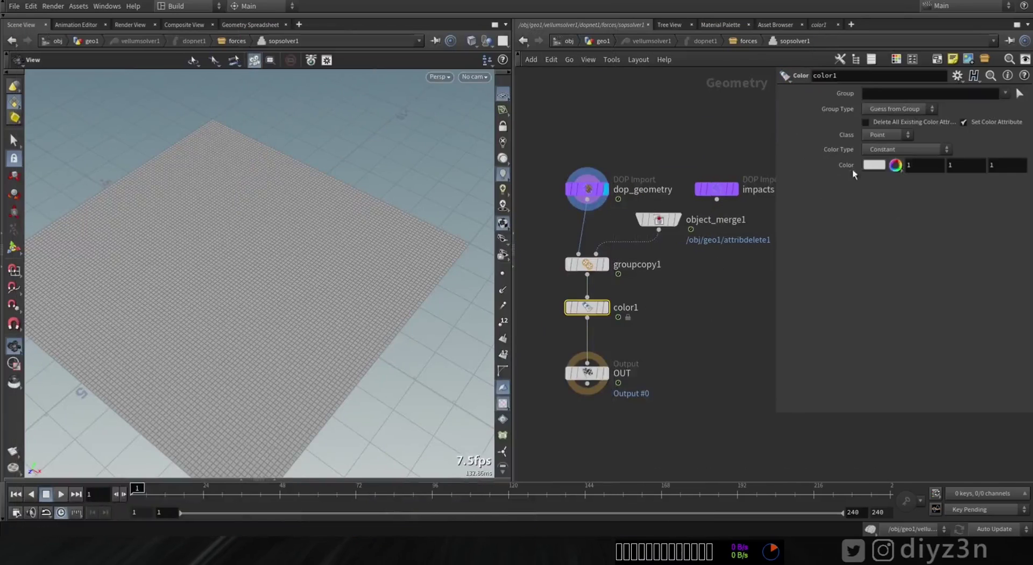
left_click(936, 116)
left_click(874, 165)
left_click(823, 90)
left_click(1017, 53)
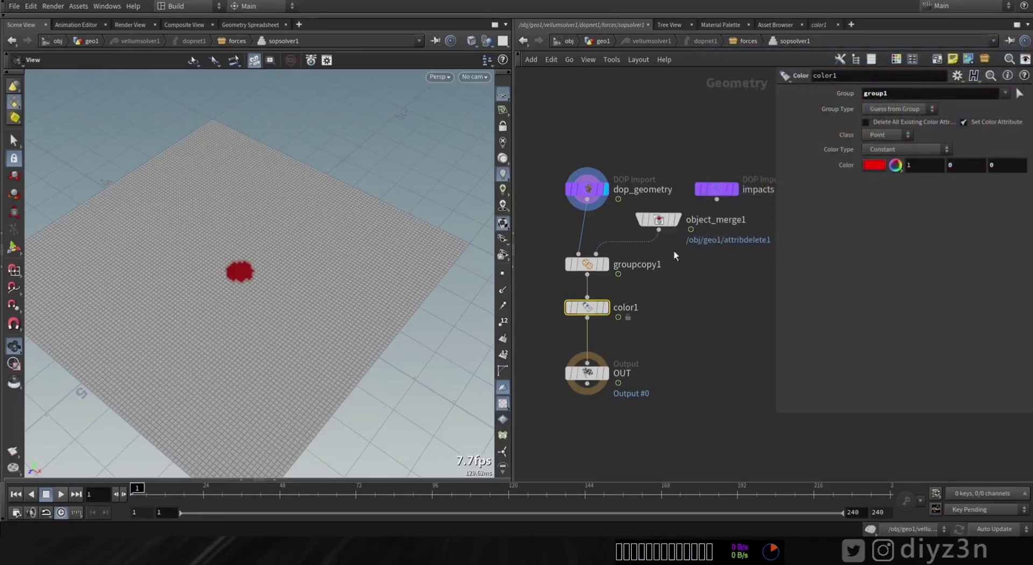
Step: Display the OUT node and play the simulation to check the spiral pinning of the cloth
left_click(606, 372)
left_click(61, 495)
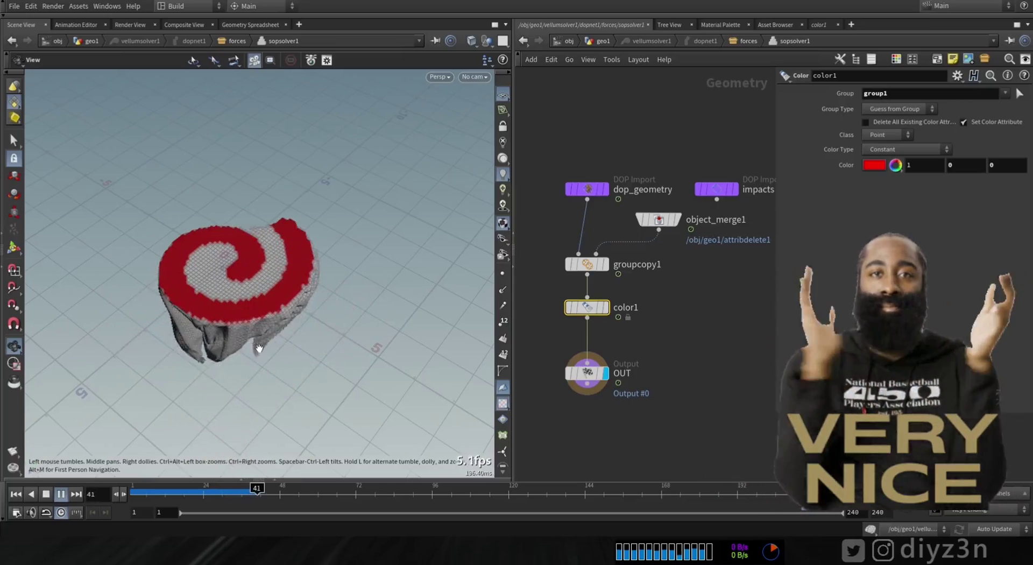
left_click(46, 498)
Step: In the Vellum Solver's forces network, wire a POP Force into FORCE with amplitude 10 and a Y force of 10
left_click(603, 41)
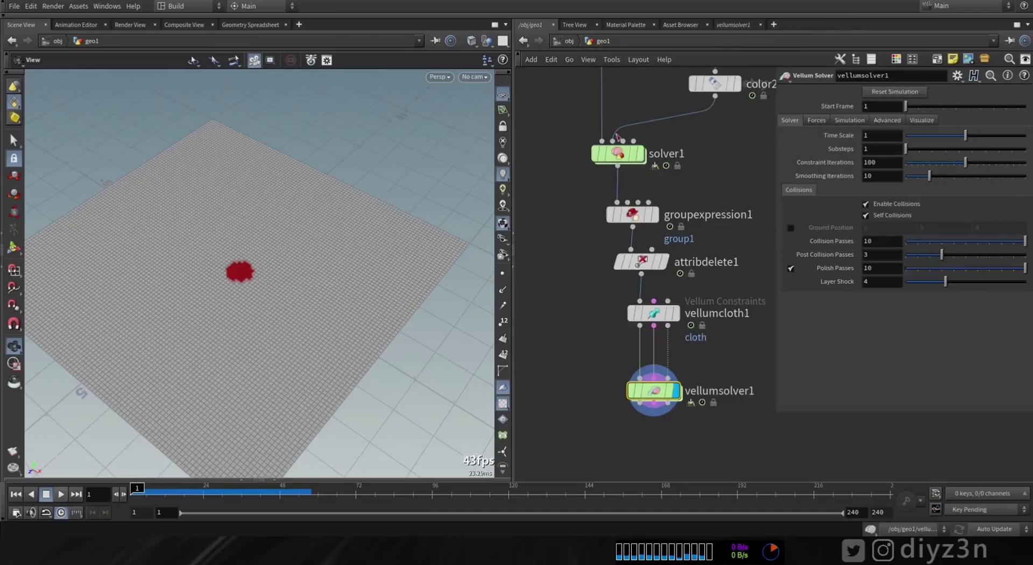
double_click(652, 388)
left_click(693, 304)
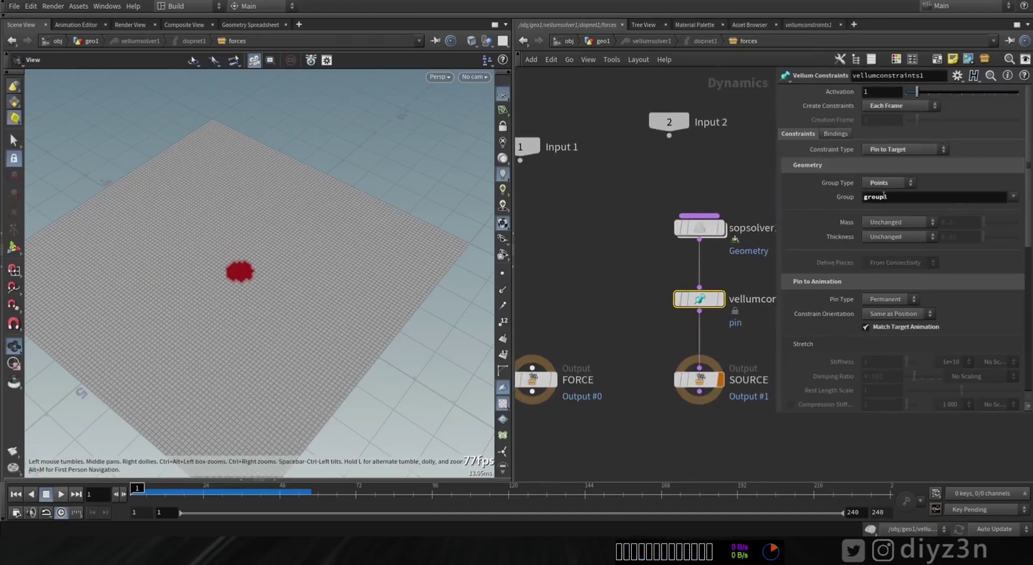
middle_click_drag(616, 314, 659, 317)
left_click(579, 371)
key("Tab")
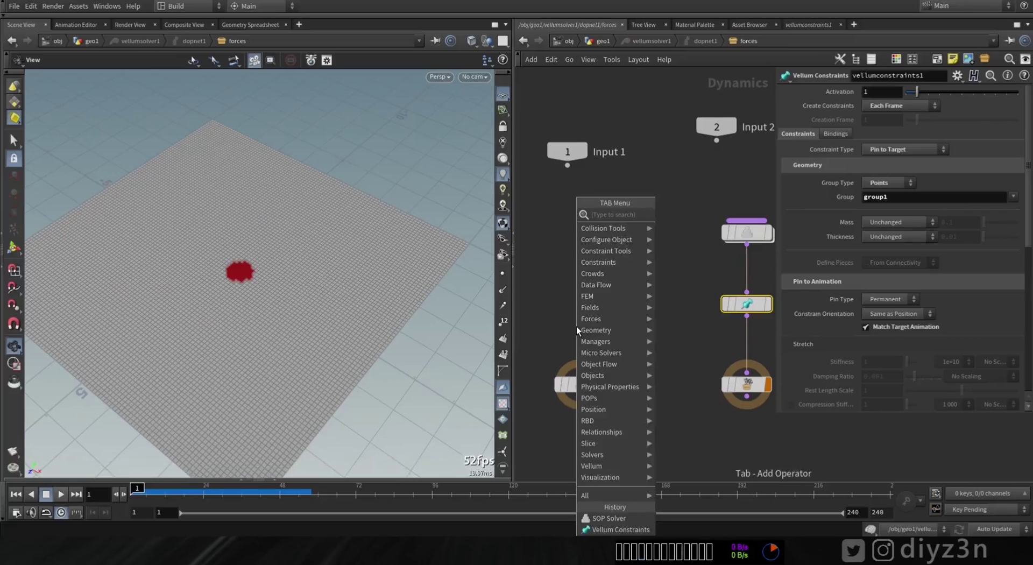
type("pop")
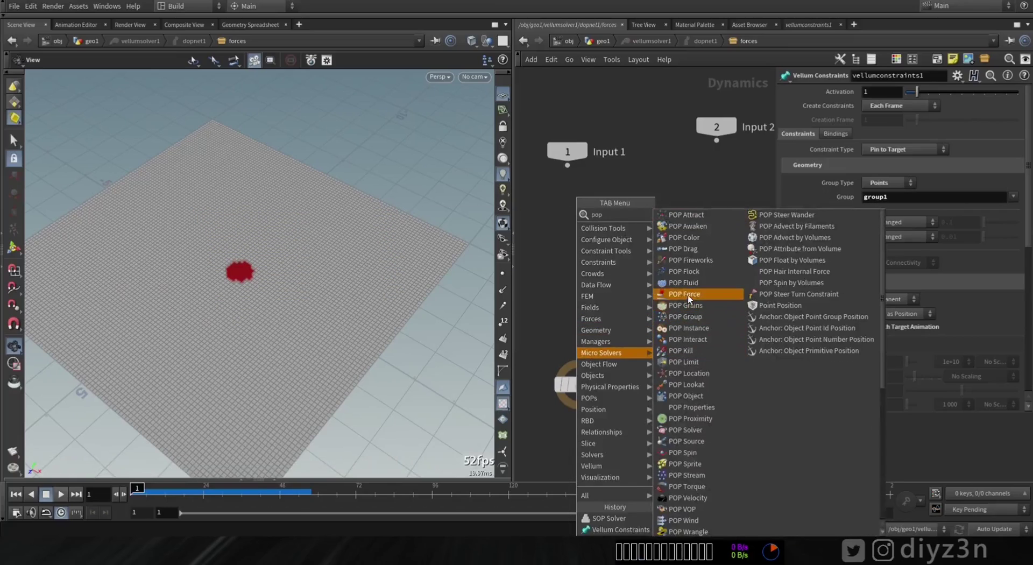
left_click(687, 294)
left_click(579, 304)
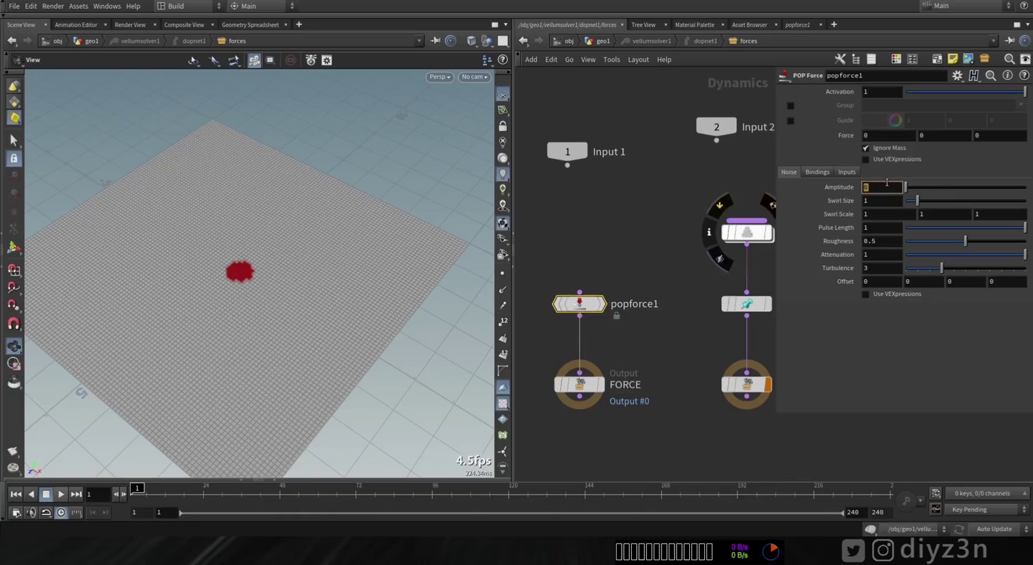
left_click(928, 139)
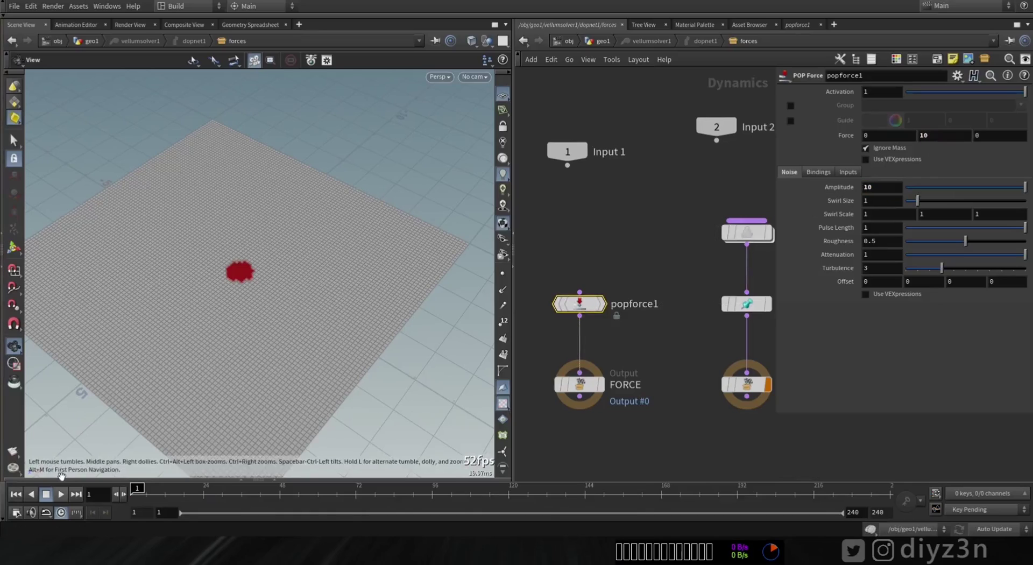
Step: Play the simulation past frame 99 to check the cloth's motion under the POP Force, and return to frame 1
left_click(63, 495)
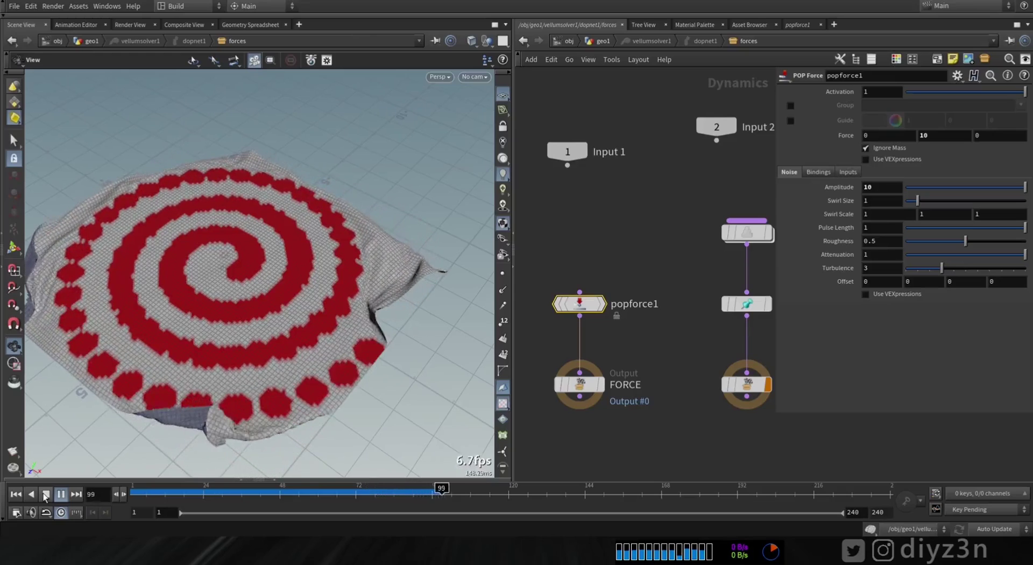
left_click(46, 494)
left_click(16, 493)
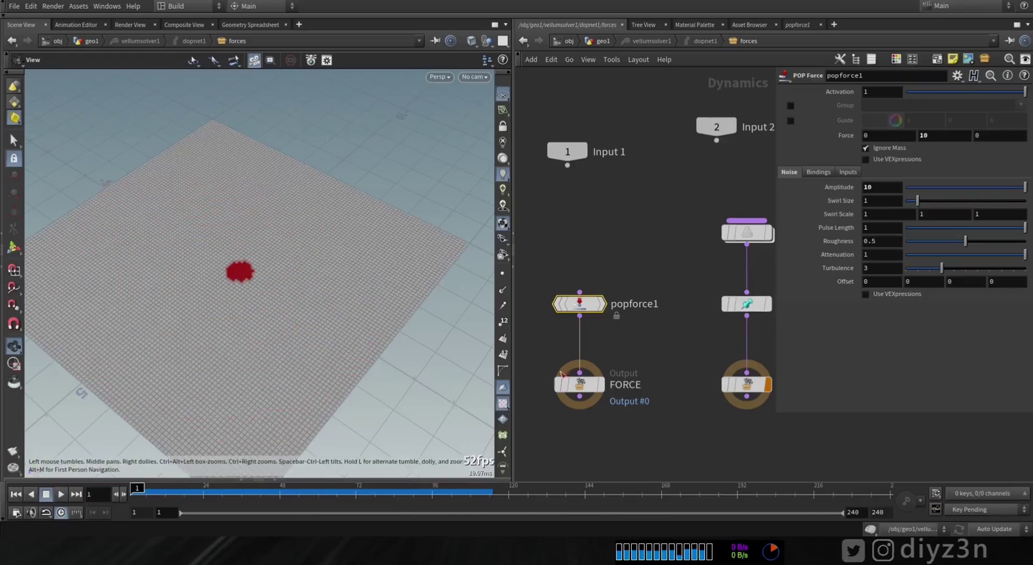
Step: Bypass the Color node inside the SOP Solver and go back up to the forces network
double_click(743, 233)
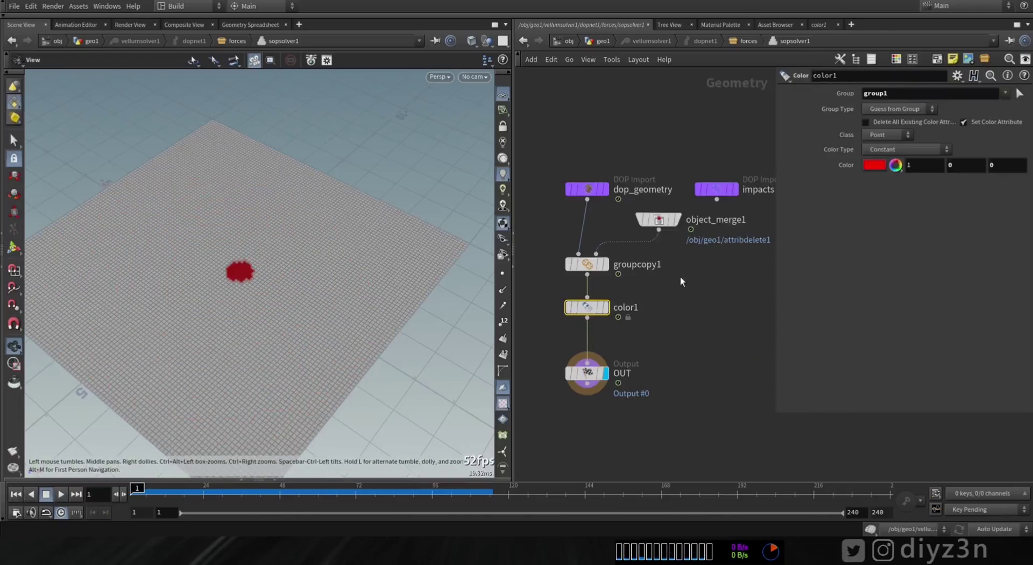
left_click(568, 307)
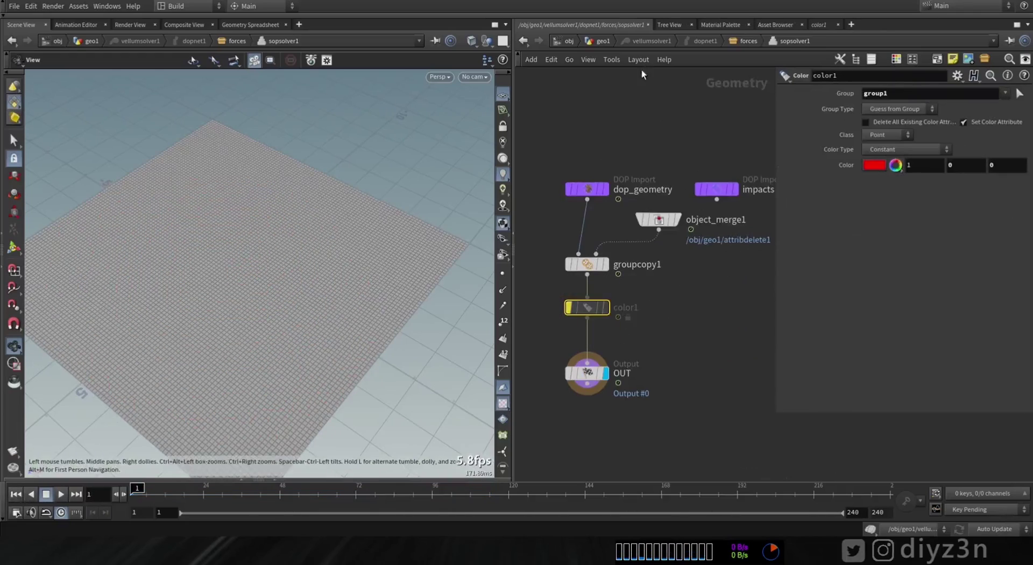
left_click(725, 42)
Step: Play the simulation without the red coloring to about frame 73 and return to frame 1
left_click(61, 494)
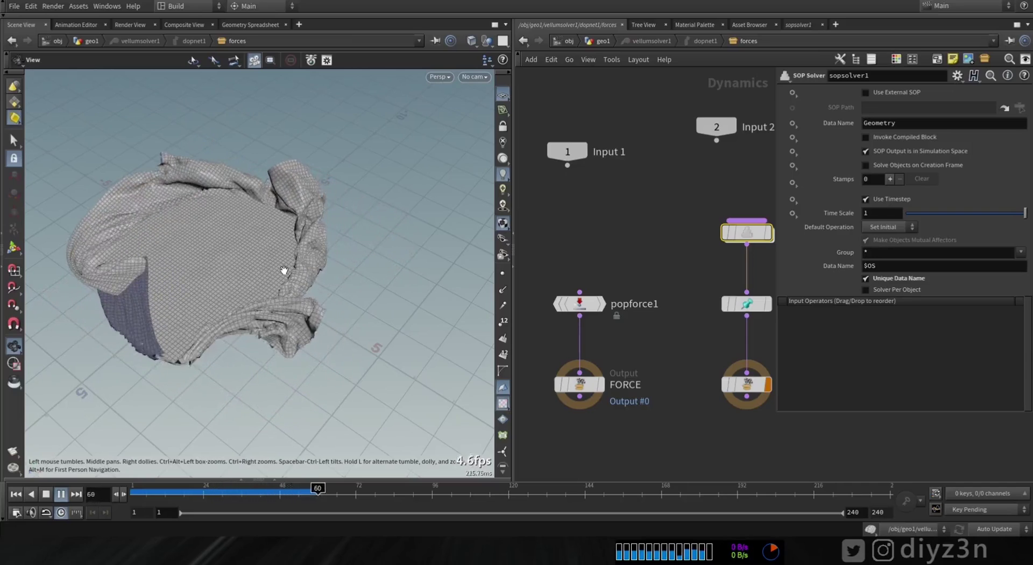
left_click(46, 493)
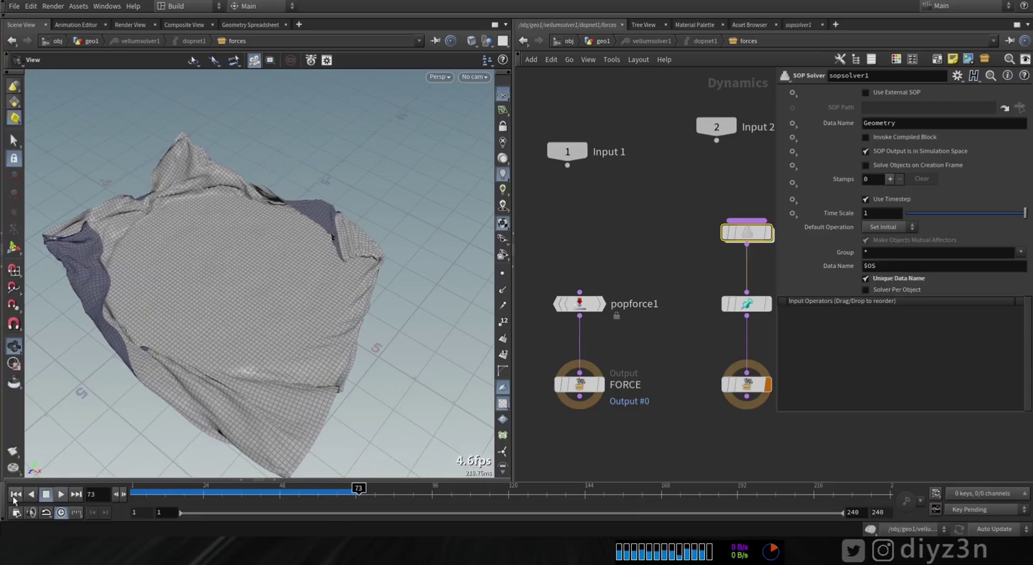
left_click(15, 494)
Step: Set vellumcloth1's bend stiffness to 0.0001 and its stretch stiffness multiplier to 100, test the simulation, and return to frame 1
left_click(604, 42)
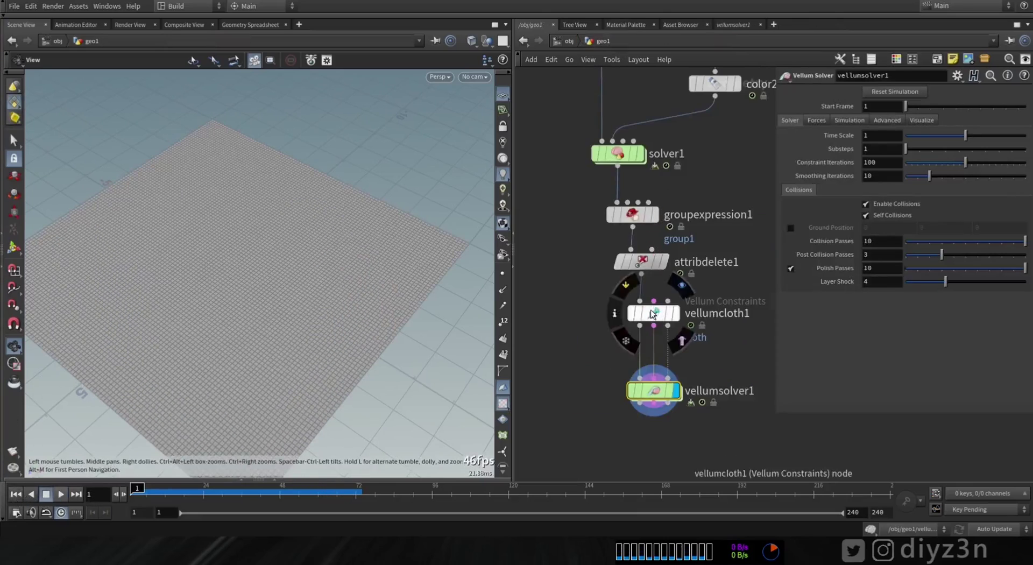
left_click(653, 313)
scroll(904, 242, "down", 3)
scroll(1012, 271, "down", 5)
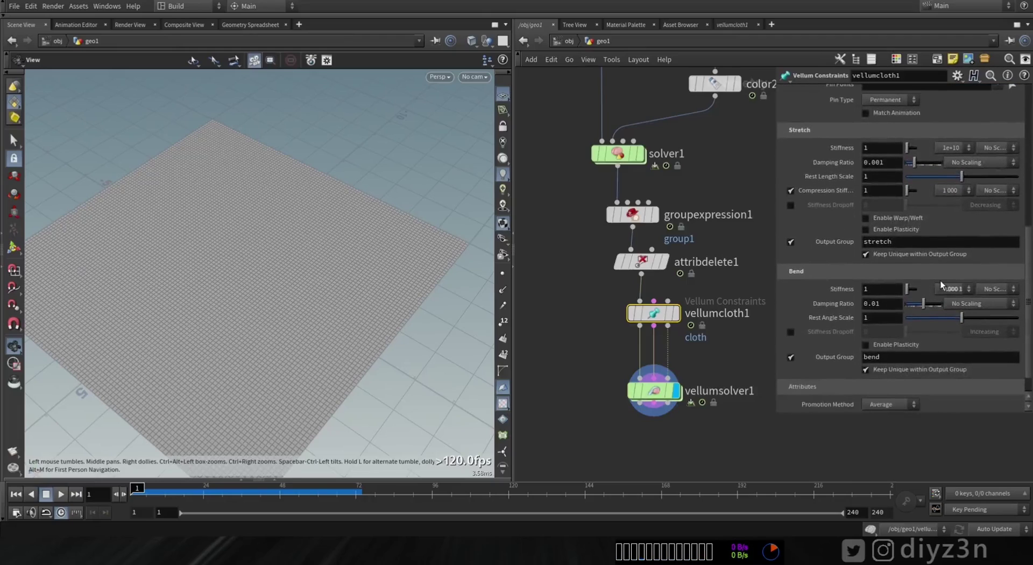
type(".")
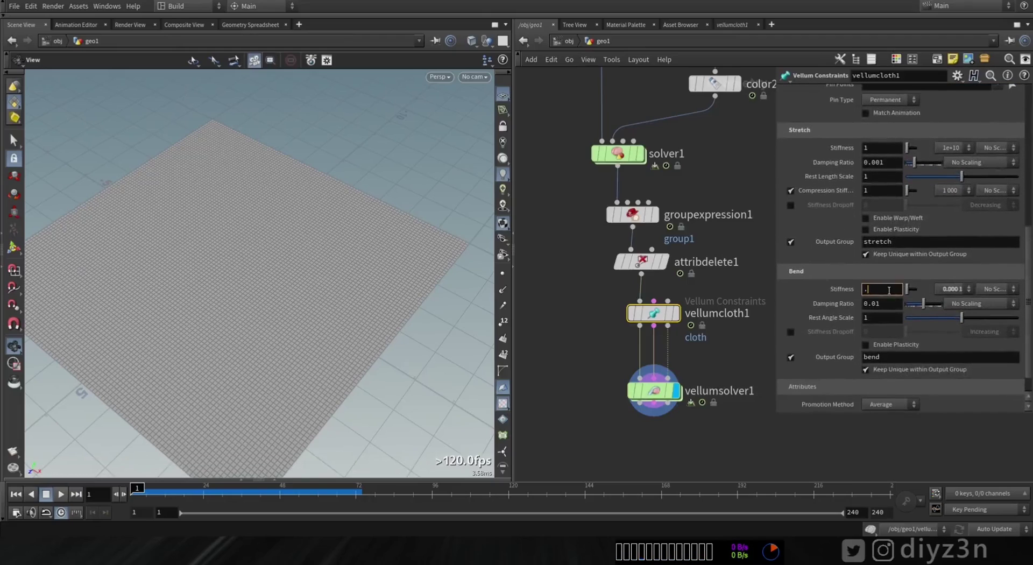
left_click(952, 147)
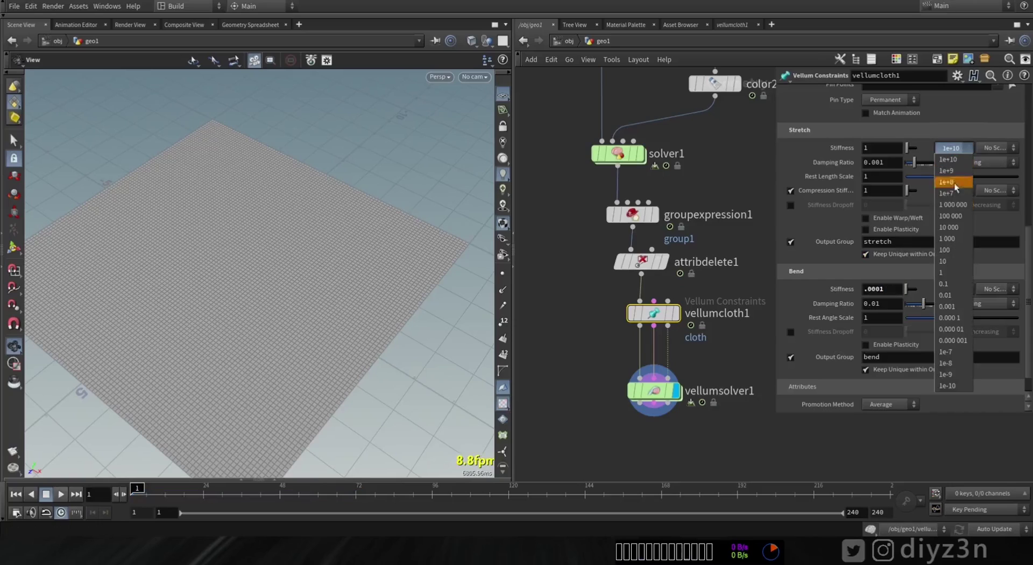
left_click(952, 249)
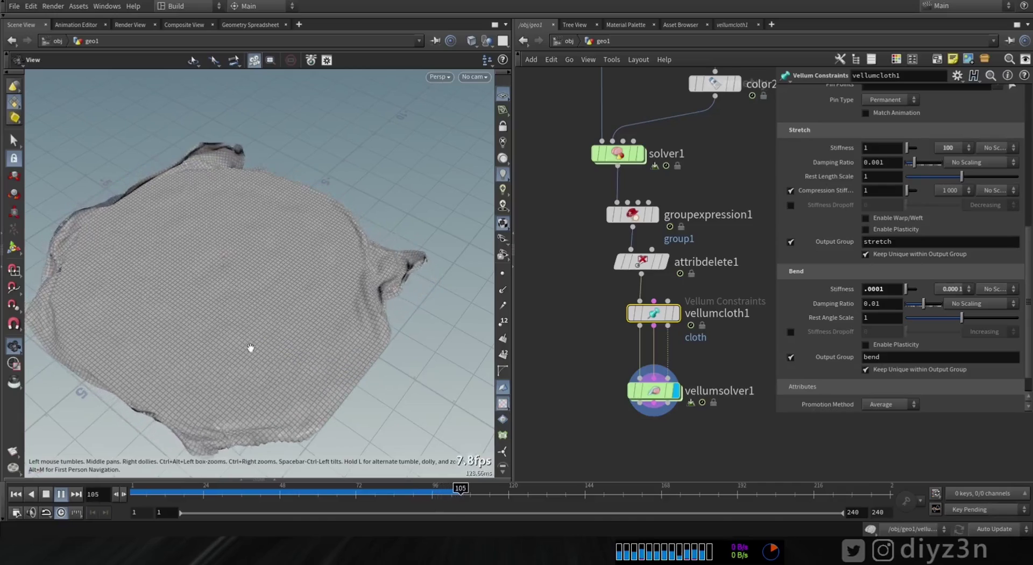
left_click(20, 495)
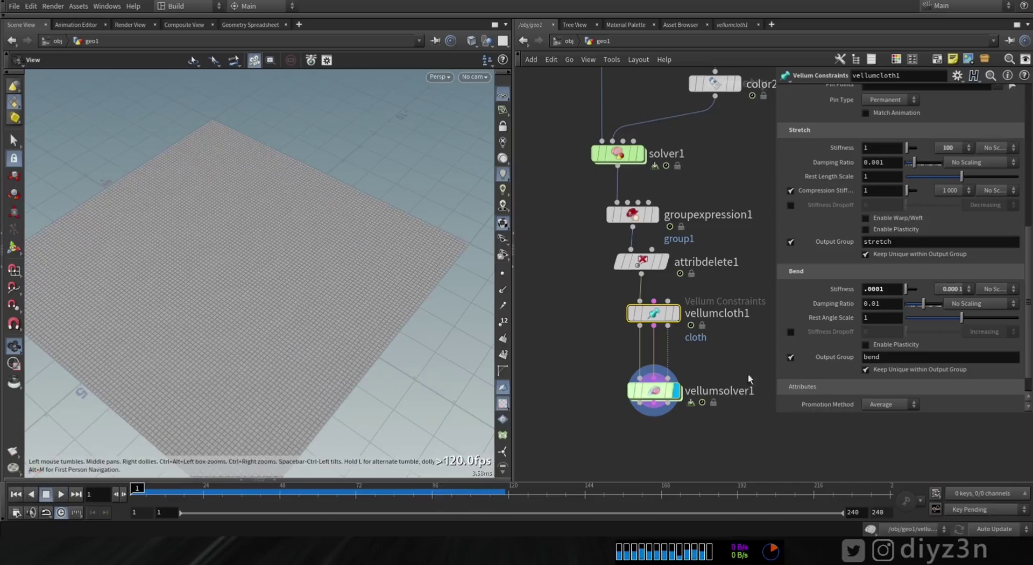
Step: Set vellumcloth1's stretch stiffness multiplier to 1 and return the timeline to frame 1
left_click(948, 148)
left_click(947, 284)
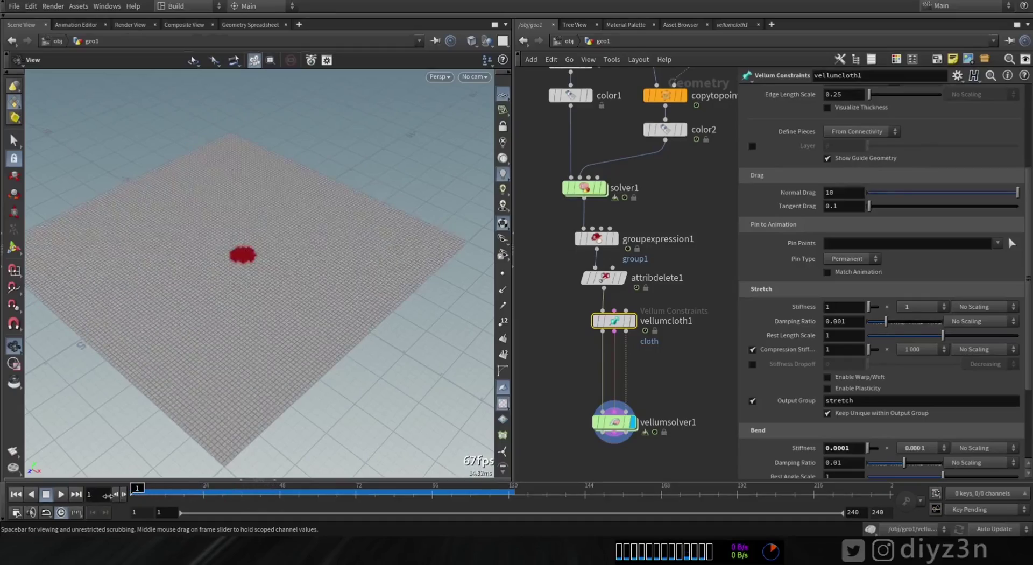
mouse_move(134, 494)
left_mouse_down()
mouse_move(364, 504)
mouse_move(162, 505)
mouse_move(137, 493)
left_mouse_up()
Step: Inside the Vellum Solver, invert the pin constraint's group to !group1 and play the simulation
left_click_drag(612, 425, 612, 390)
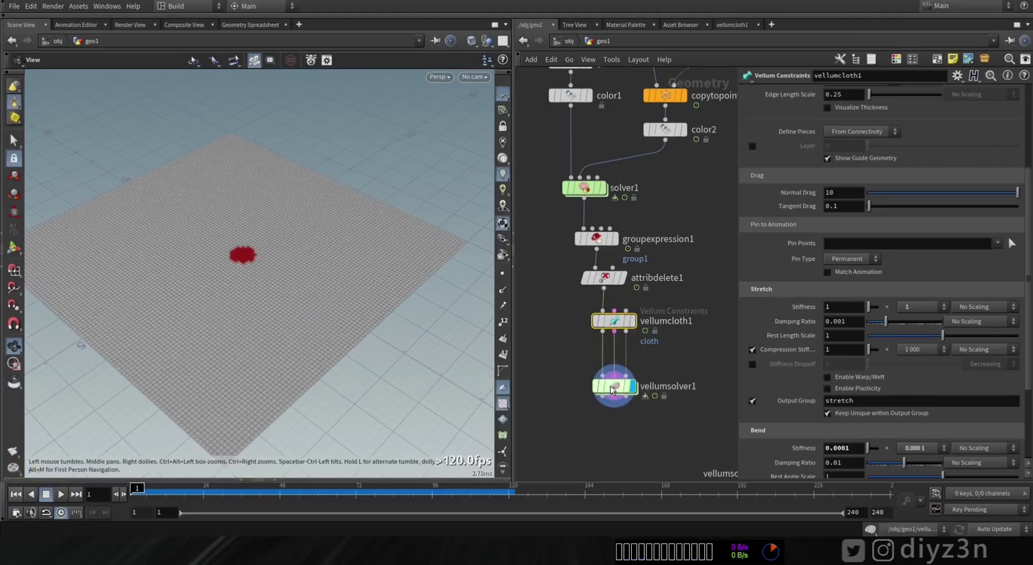
double_click(614, 387)
left_click_drag(618, 271, 617, 301)
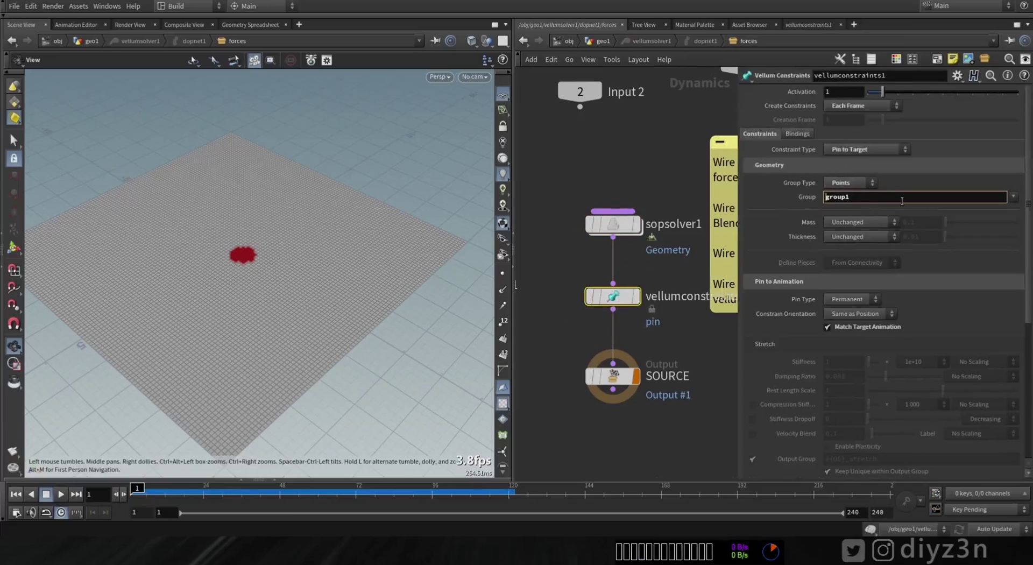
type("!")
key("Return")
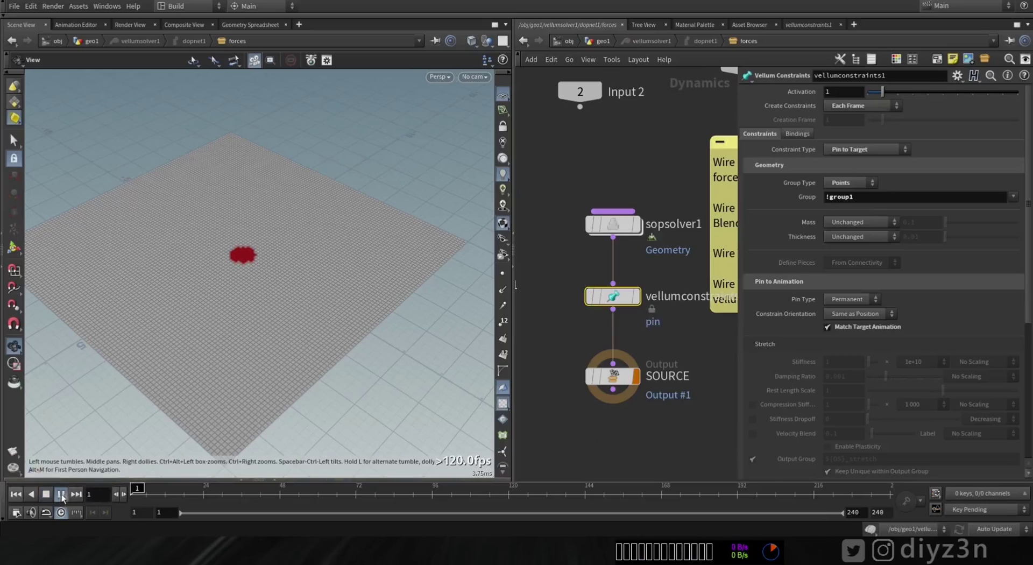
left_click(61, 493)
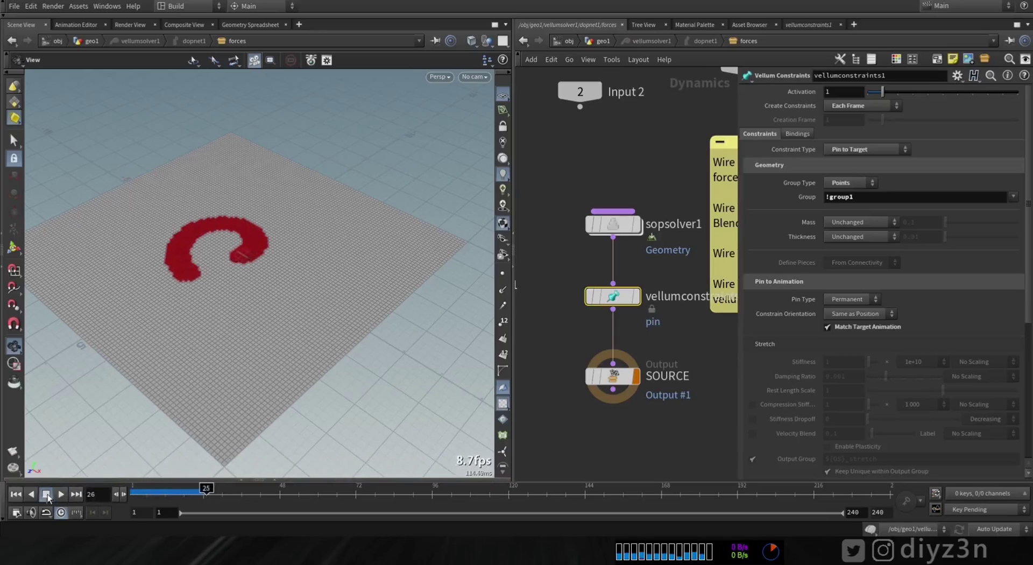
left_click(64, 496)
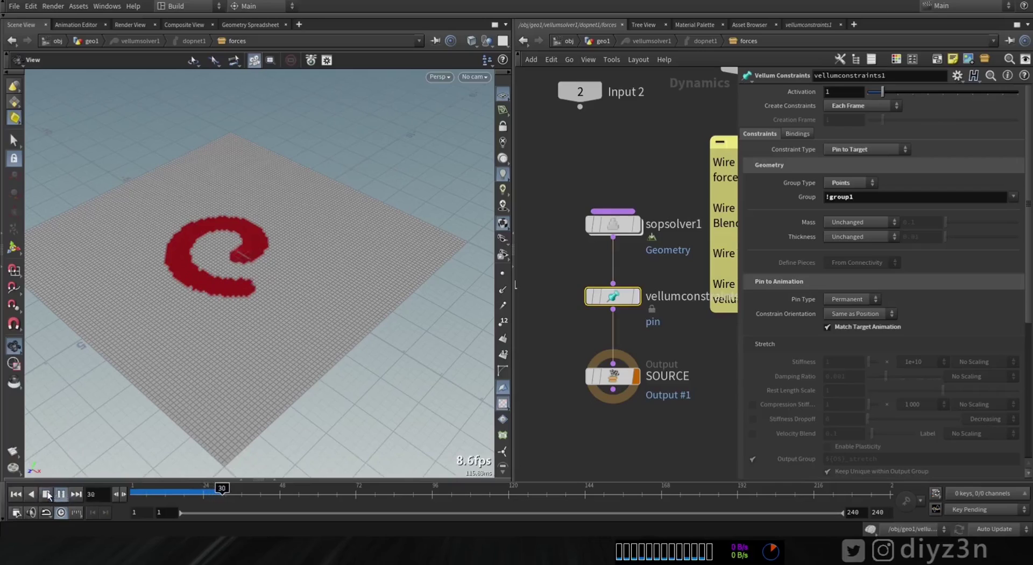
Step: Return to frame 1, bypass color1 inside sopsolver1, test the simulation from the forces network, and rewind to frame 1
key("ctrl+Up")
double_click(612, 225)
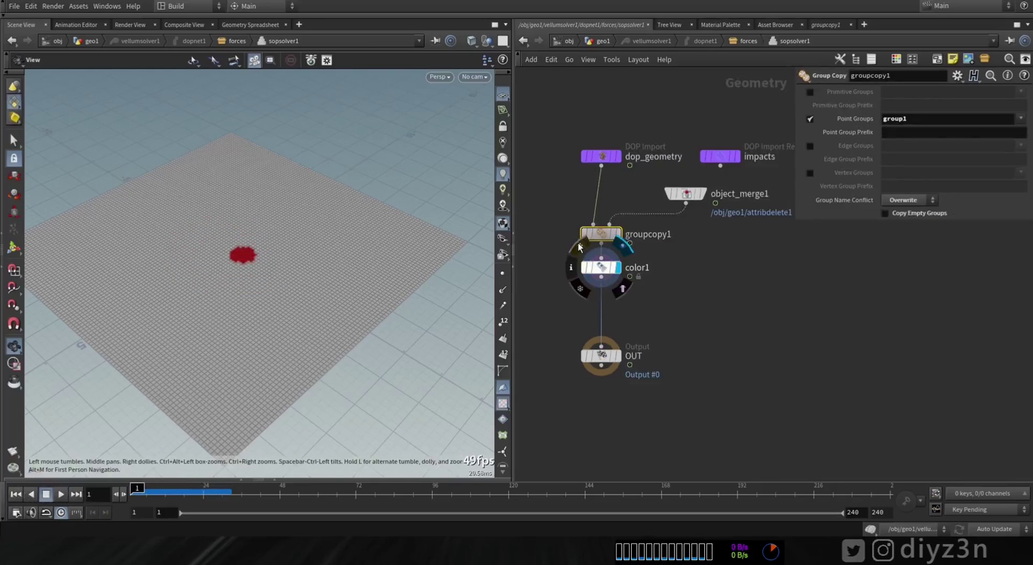
left_click(523, 41)
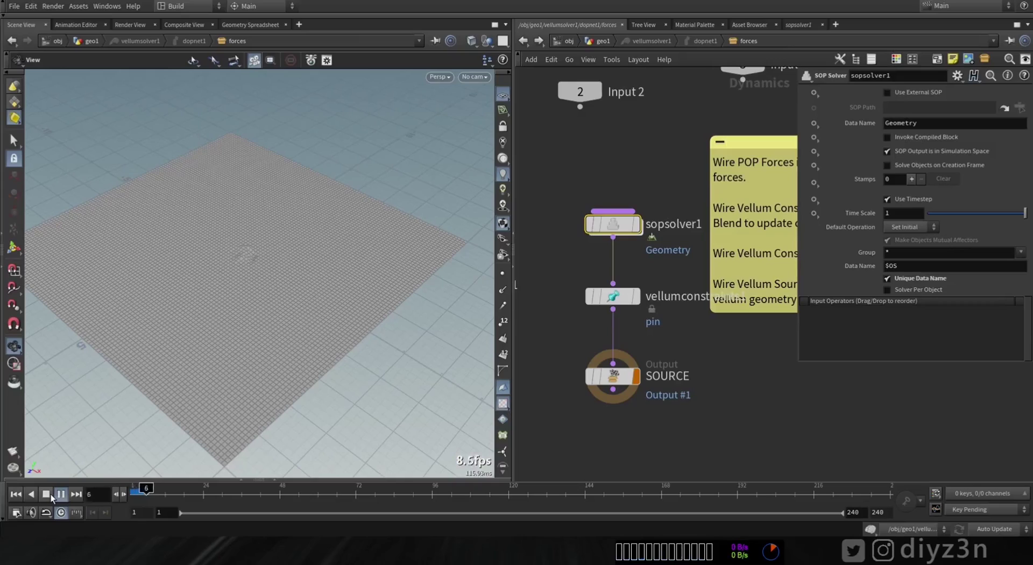
left_click(15, 495)
Step: Set the group of vellumconstraints1 in the forces network to group1 and return to the geo1 network
left_click(613, 296)
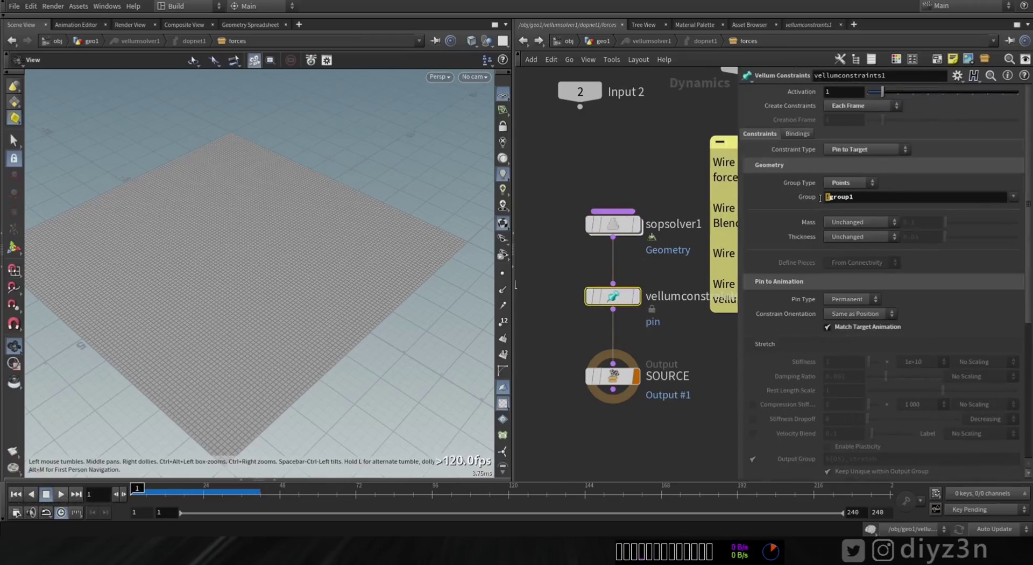
key("Return")
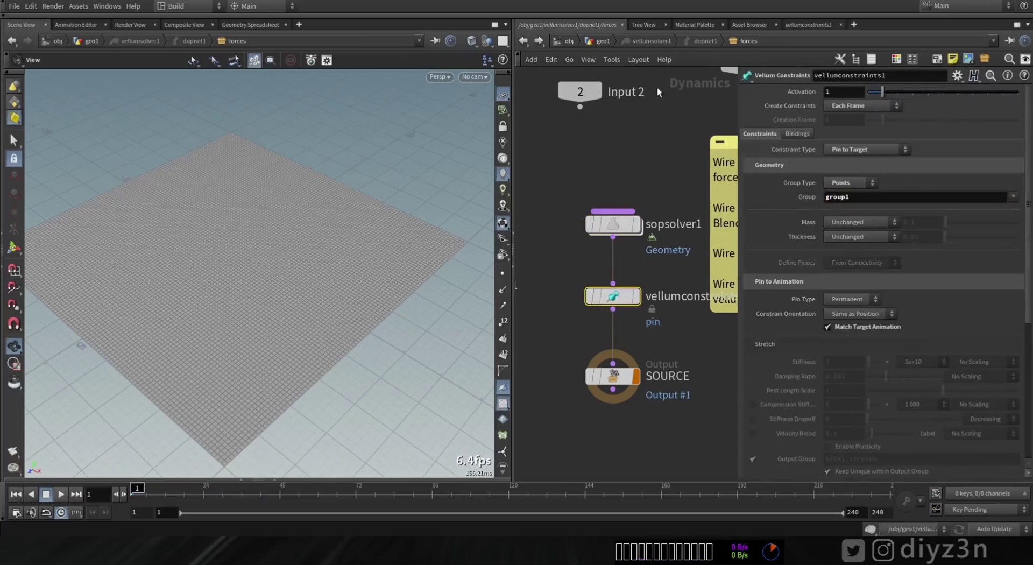
left_click(605, 43)
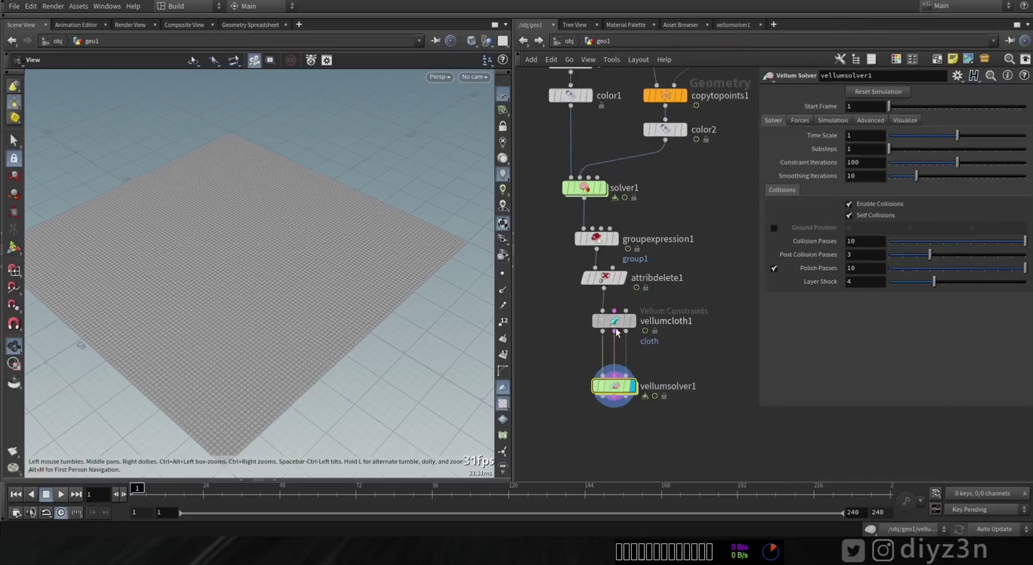
Step: Move vellumcloth1, attribdelete1 and groupexpression1 down the chain to make room below solver1
left_click_drag(617, 329, 617, 352)
left_click_drag(603, 277, 603, 304)
left_click_drag(596, 239, 594, 255)
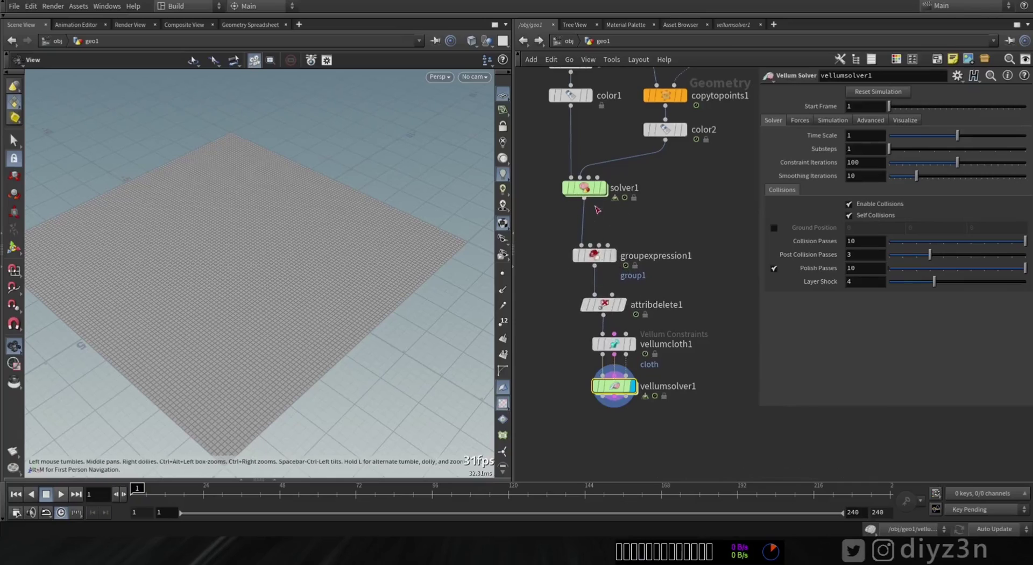
Step: Copy attribtransfer1 from inside solver1 into geo1, wire color1 and color2 into it, and display it
double_click(585, 188)
left_click(601, 333)
key("ctrl+c")
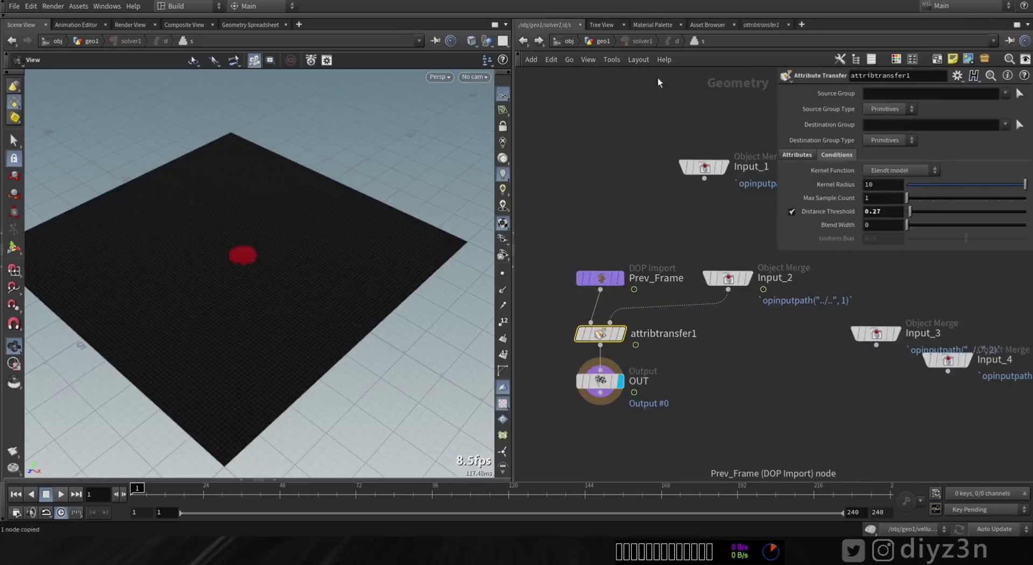
left_click(602, 44)
key("ctrl+v")
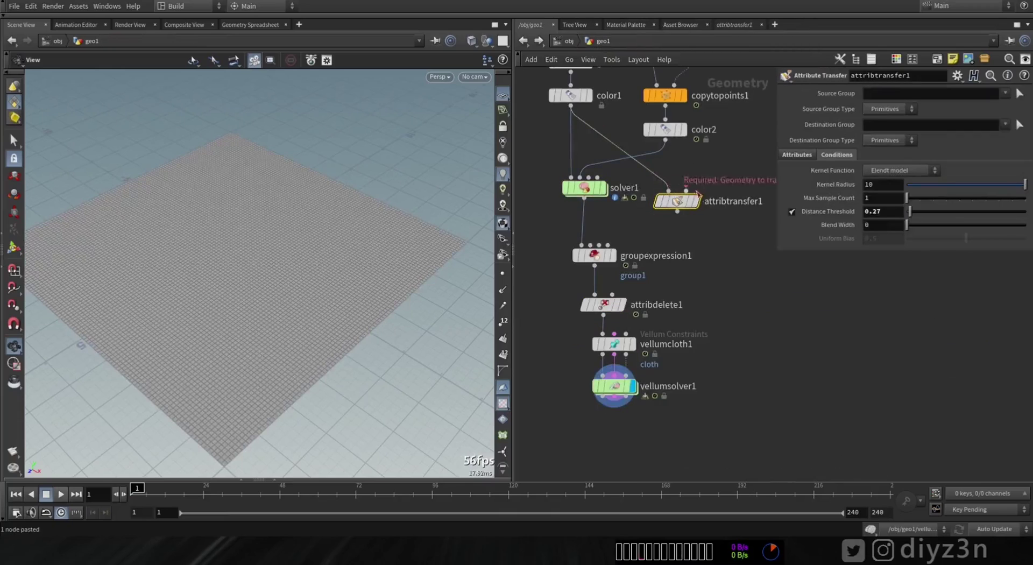
left_click(698, 203)
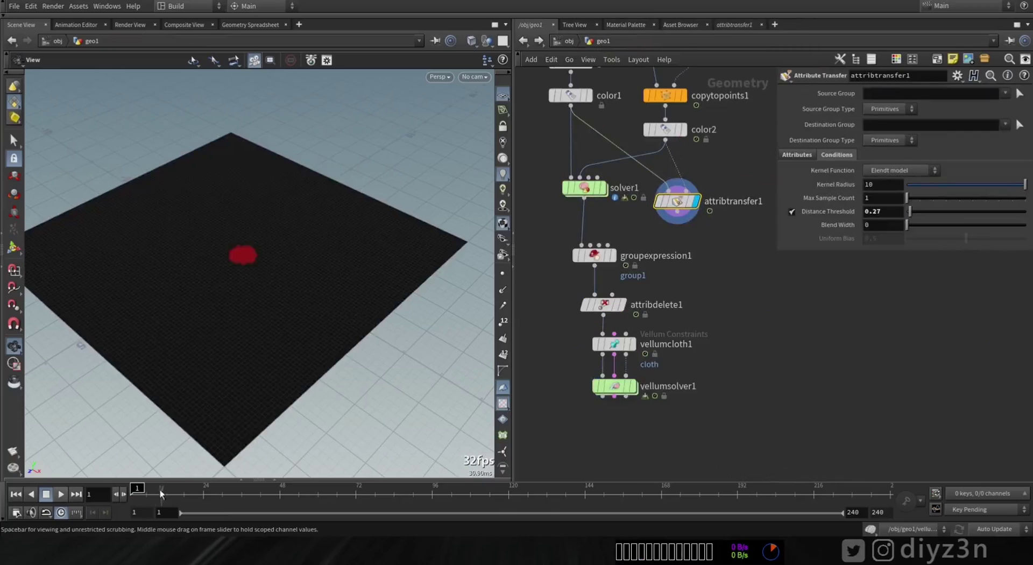
Step: Feed groupexpression1 from attribtransfer1 instead of solver1, display it, and scrub the timeline to check the moving point group
left_click(602, 188)
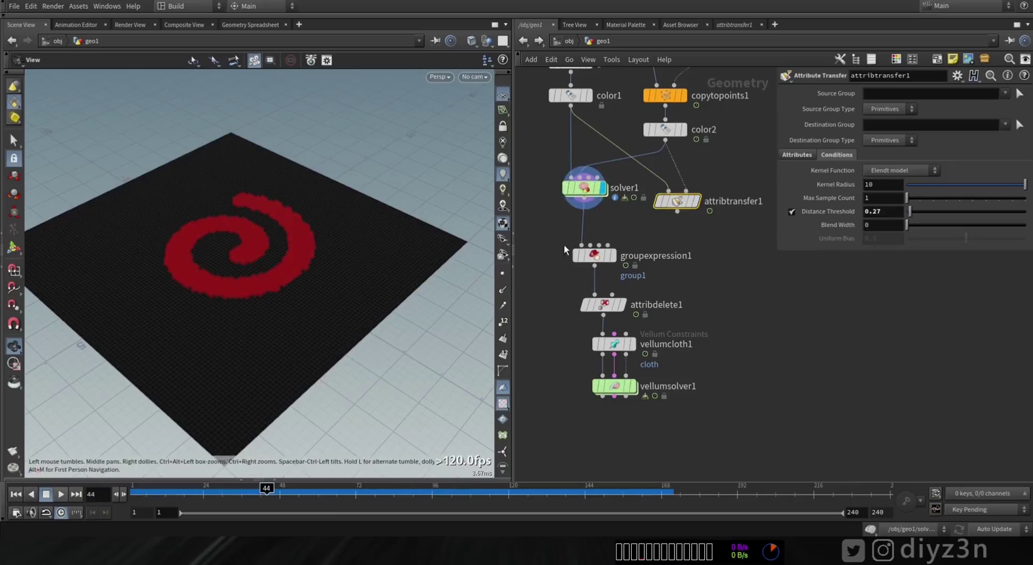
left_click_drag(590, 246, 615, 228)
left_click(613, 255)
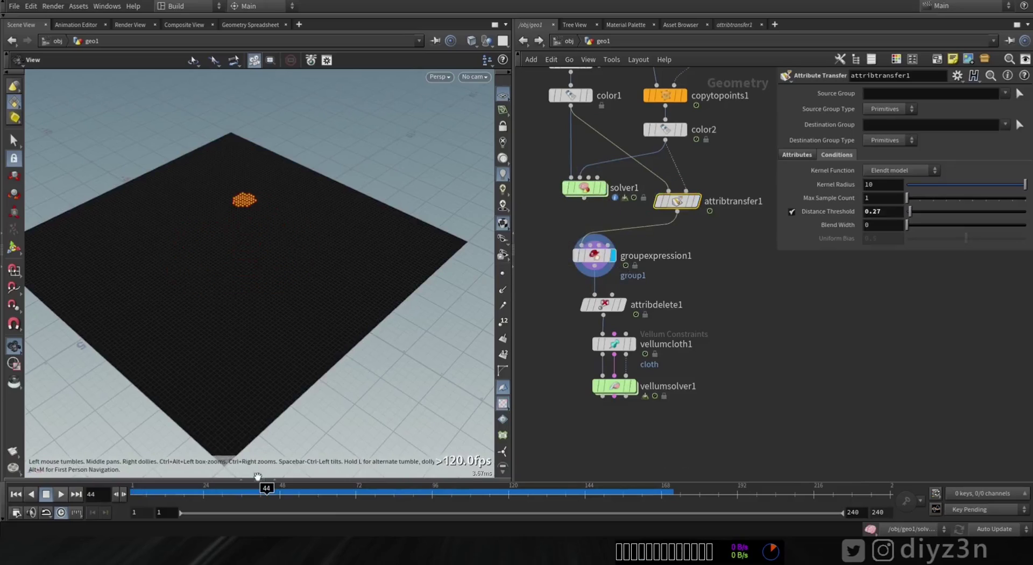
left_click(209, 499)
left_click_drag(236, 498, 181, 499)
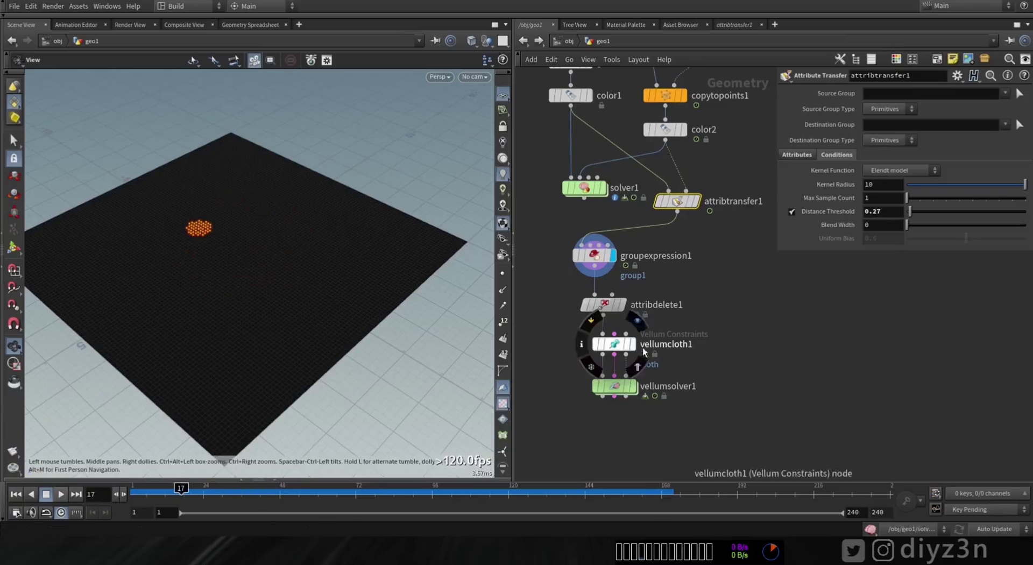
Step: Display vellumsolver1, open its forces network, play the simulation from frame 1, and rewind to frame 1
left_click(633, 386)
double_click(617, 387)
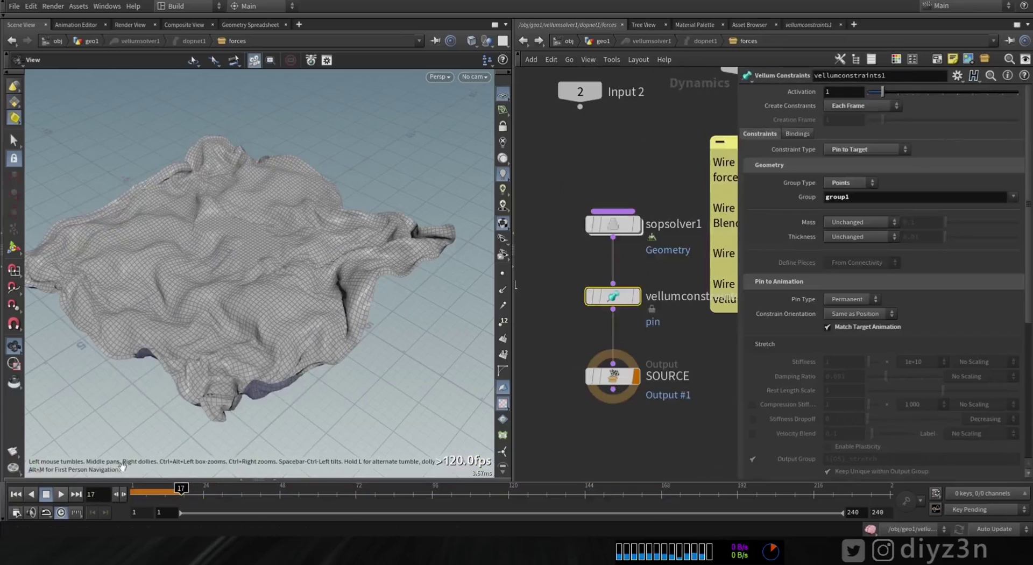
left_click(17, 495)
left_click(61, 495)
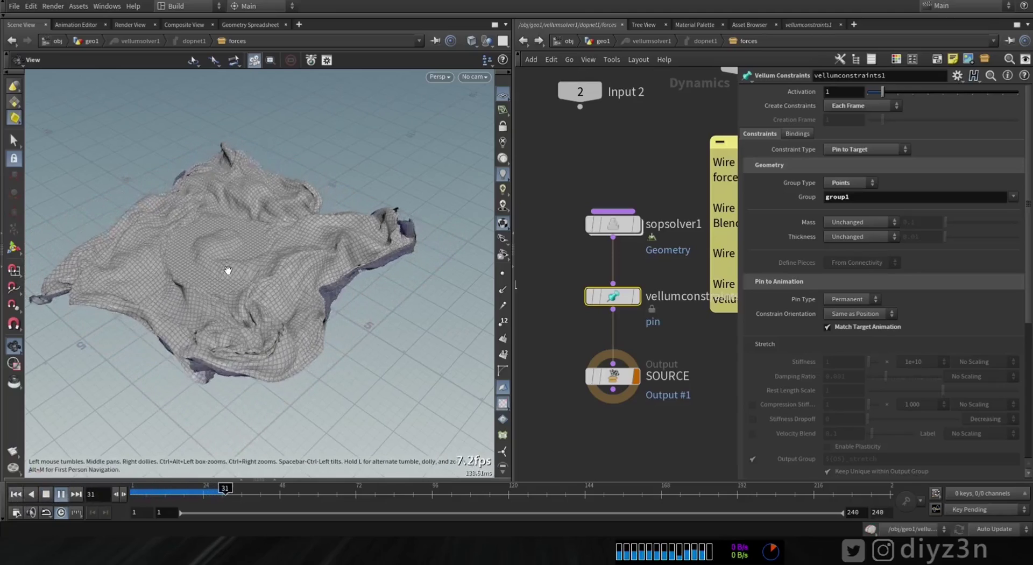
left_click(46, 494)
left_click(16, 494)
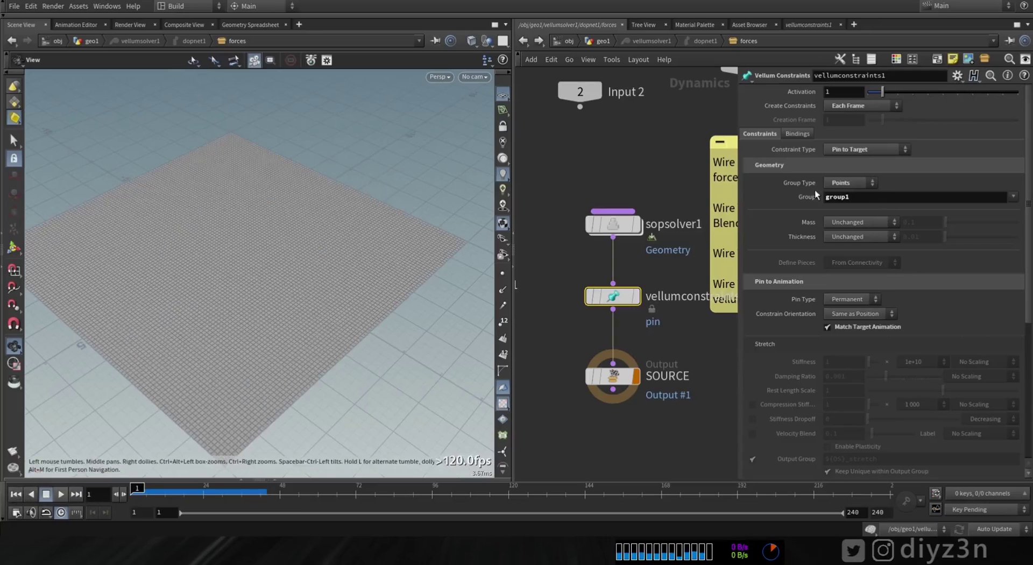
Step: Test the simulation with the pin constraint's group inverted to !group1, rewind to frame 1, and restore the group to group1
key("Return")
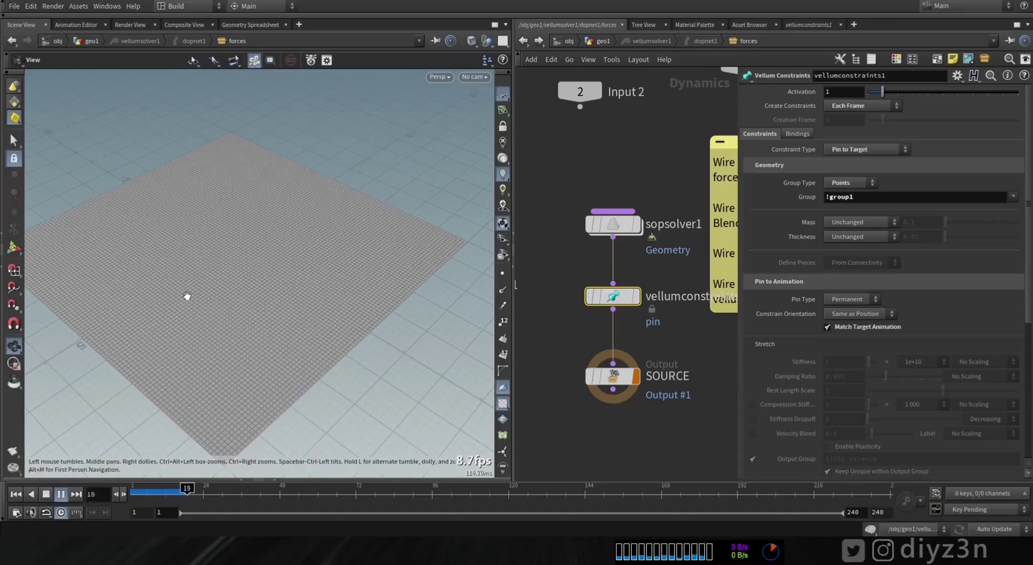
left_click(15, 494)
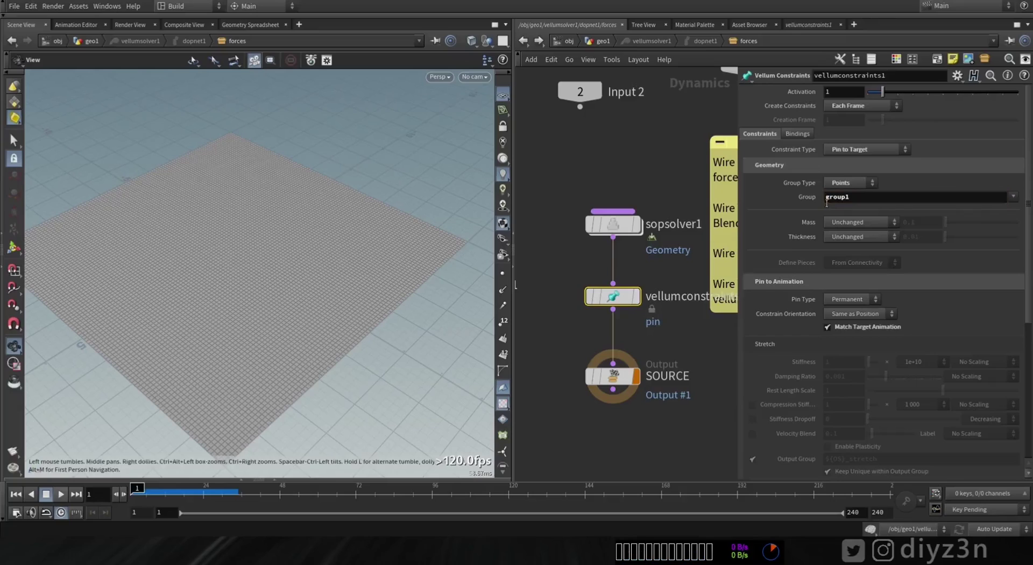
middle_click_drag(638, 300, 622, 293)
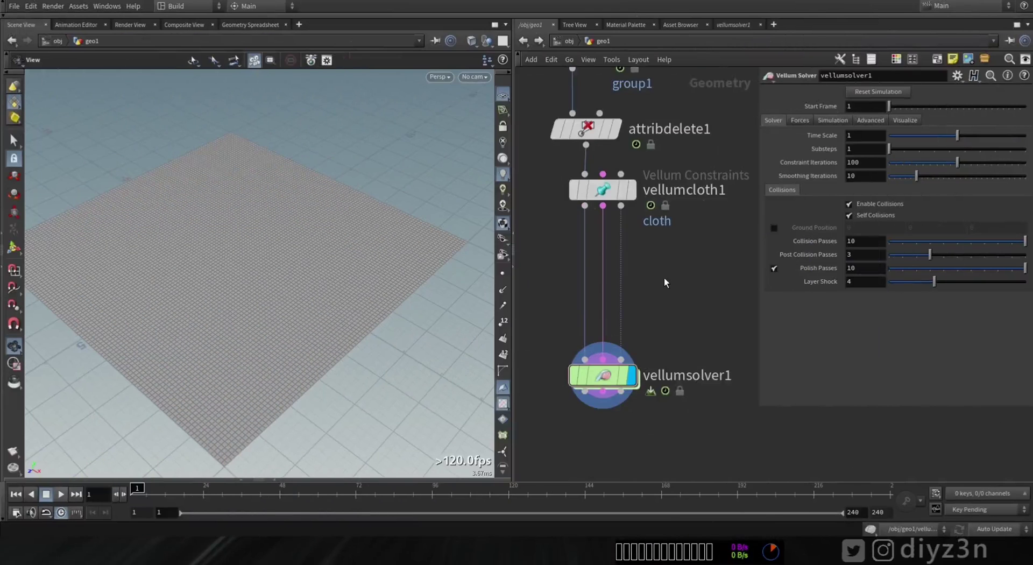
Step: Insert a Vellum Constraints node in geo1 between vellumcloth1 and vellumsolver1
key("Tab")
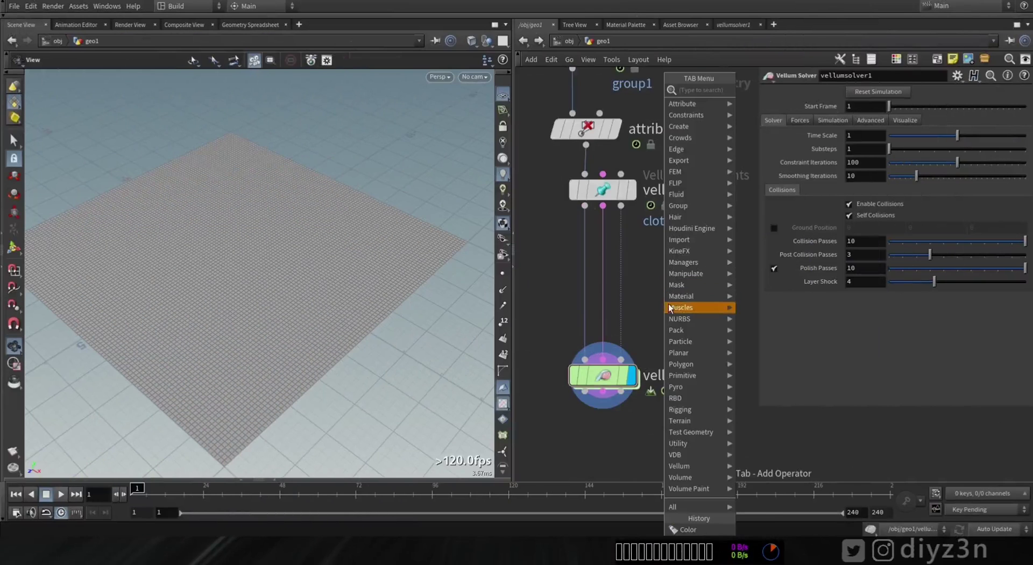
mouse_move(679, 466)
left_click(775, 467)
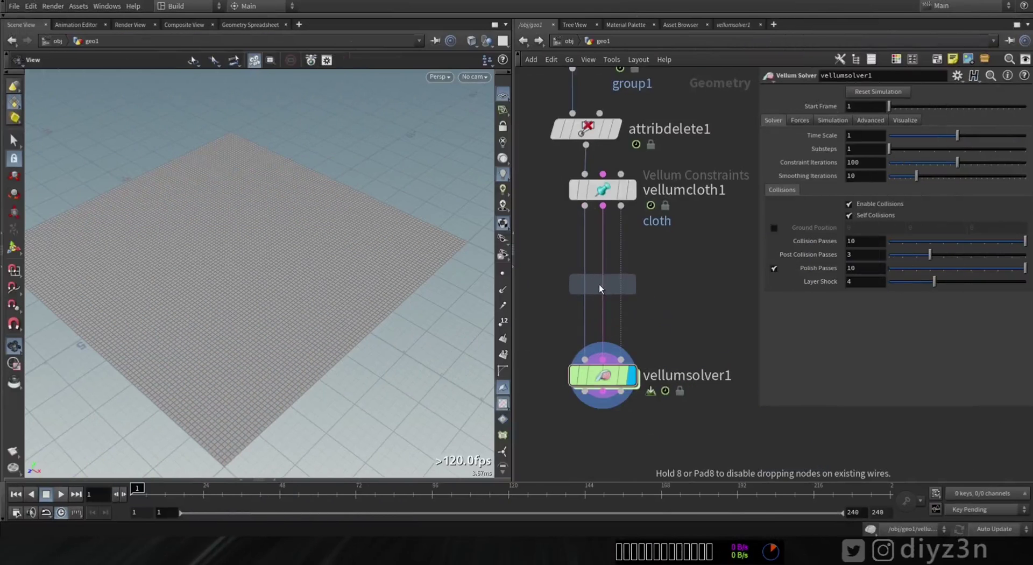
left_click(646, 282)
Step: Set the new constraint's type to Pin to Target and its group type to Points, and display the node
left_click(868, 94)
left_click(857, 172)
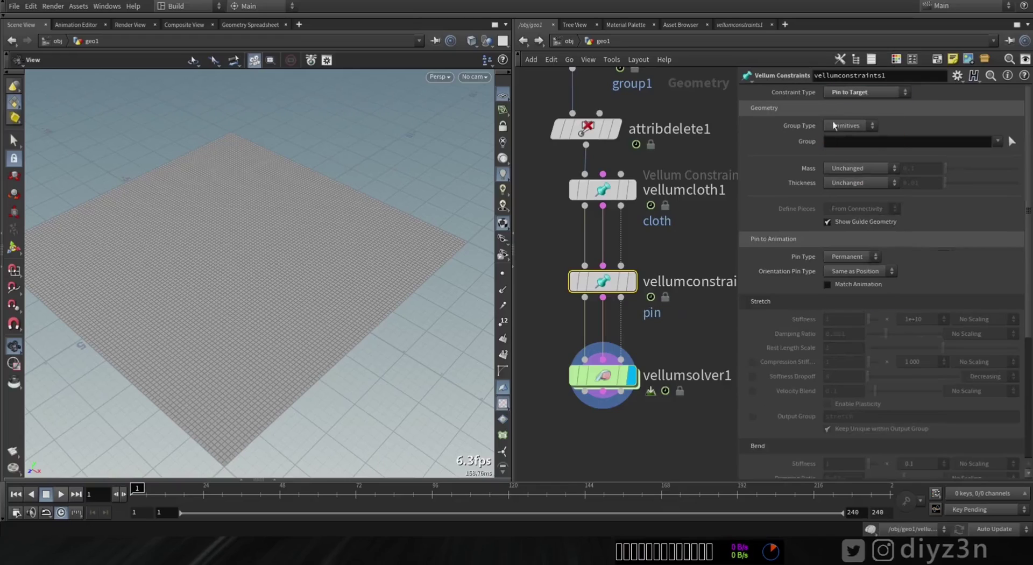
left_click(846, 126)
left_click(846, 150)
left_click(630, 281)
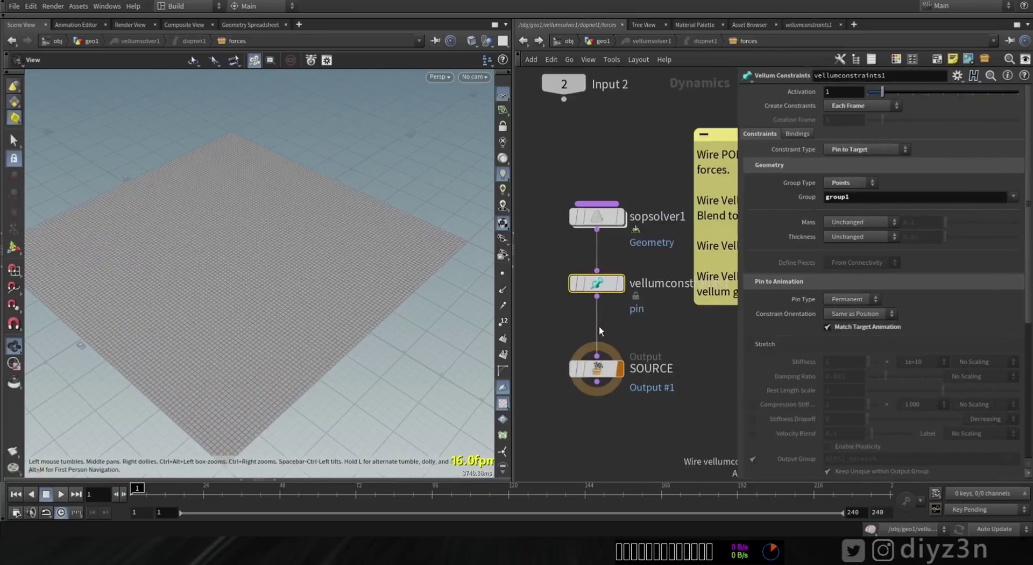
Step: Bypass sopsolver1 and vellumconstraints1 in the solver's forces network and return to the geo1 network
right_click(599, 325)
left_click(558, 175)
left_click_drag(592, 281, 592, 284)
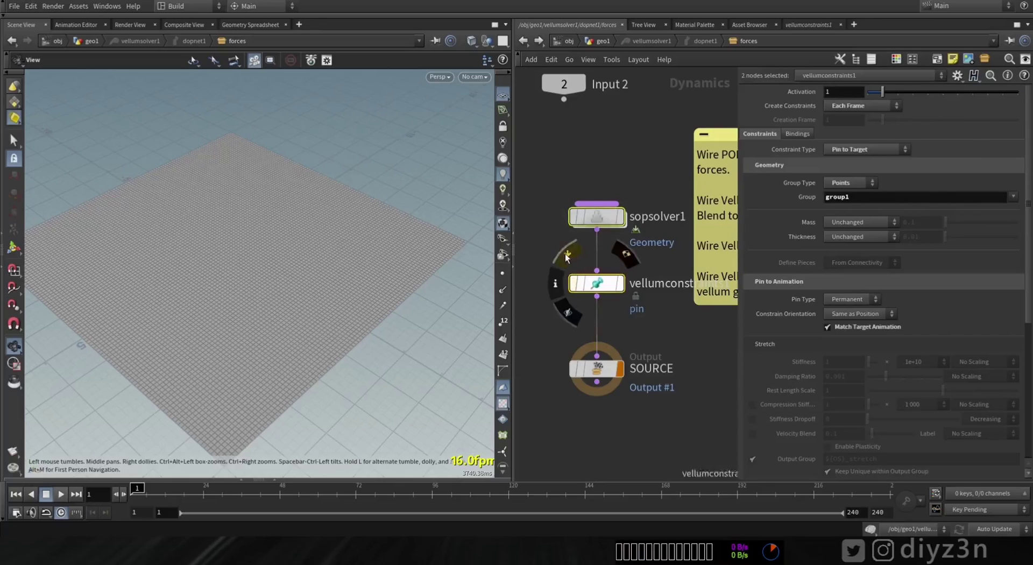
key("b")
left_click(599, 41)
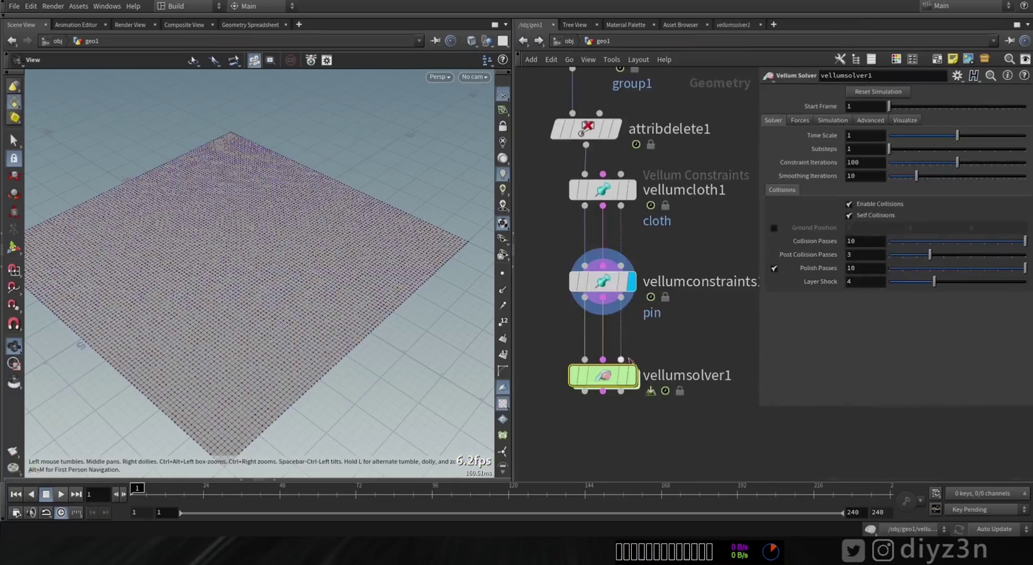
Step: Display vellumsolver1, set the geo1 pin constraint's group to 0-1000, and simulate to frame 14
left_click(632, 375)
left_click(615, 283)
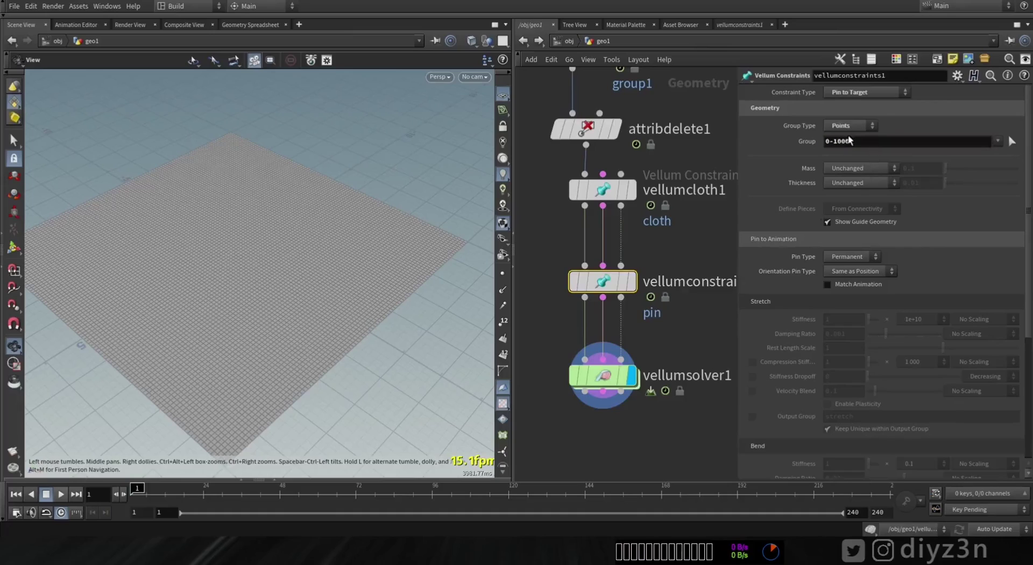
left_click(50, 495)
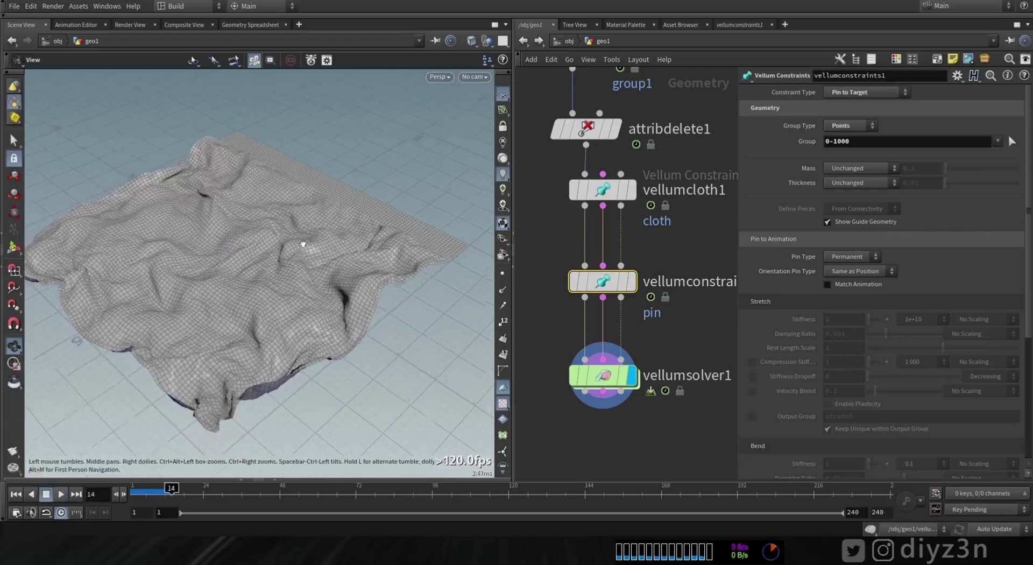
Step: Continue the simulation to frame 51 and examine the cloth's pinned edge from several angles
left_click_drag(302, 242, 210, 212)
left_click_drag(259, 278, 218, 307)
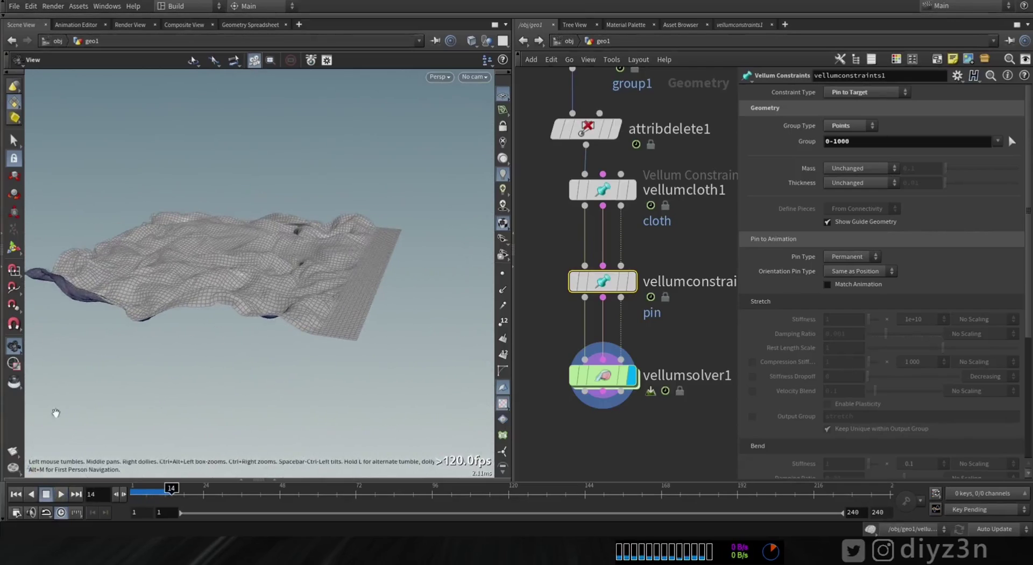
left_click(58, 495)
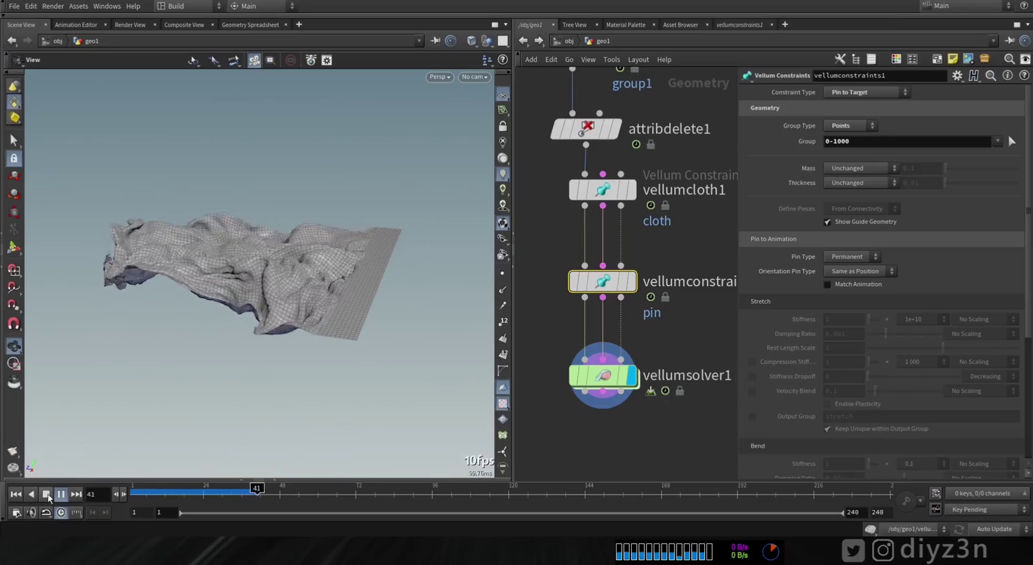
left_click(46, 495)
left_click_drag(260, 301, 299, 308)
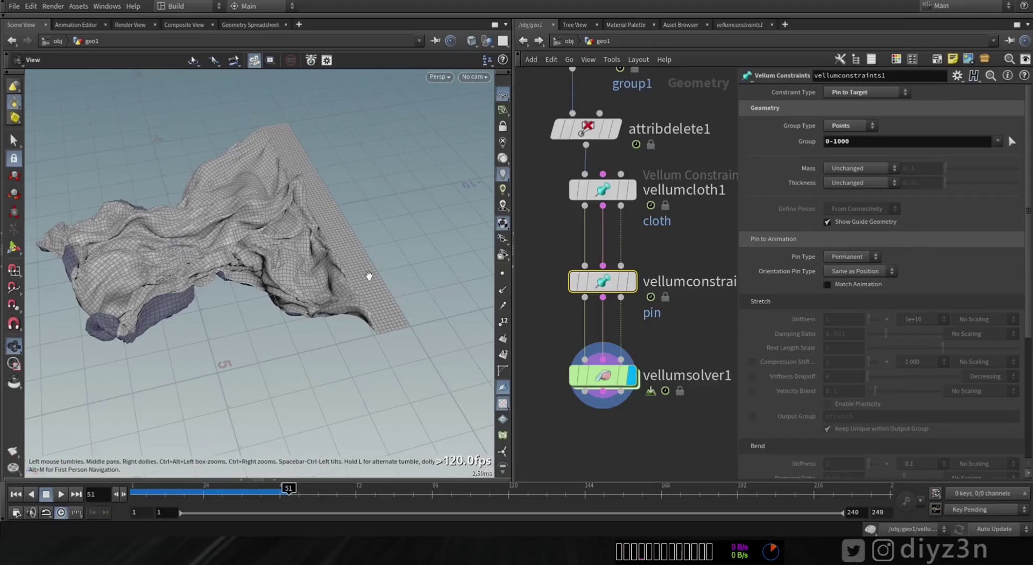
Step: Open the Geometry Spreadsheet and set the pin constraint's group to 0-10 to inspect the points' mass values
left_click(235, 24)
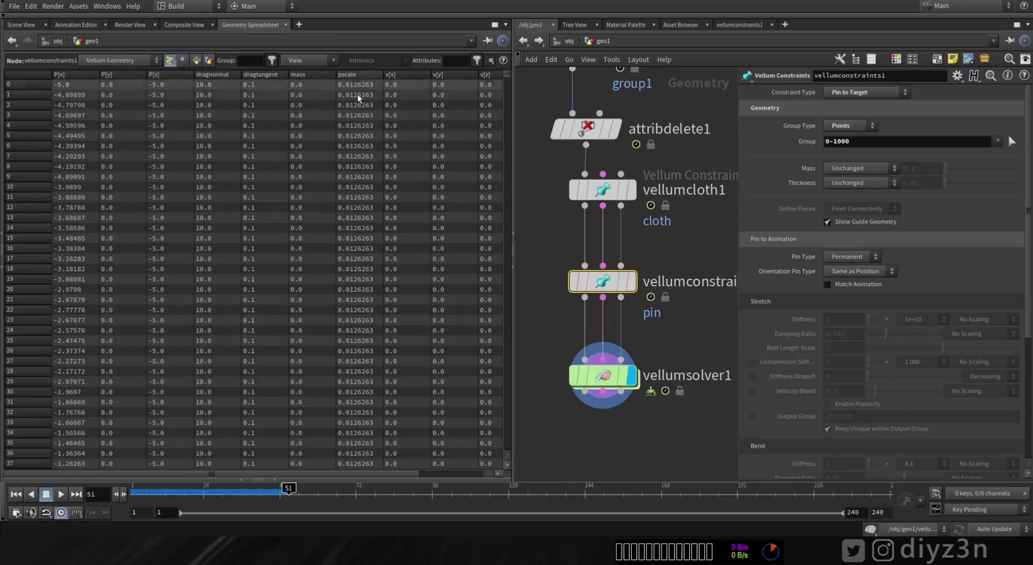
left_click(905, 143)
key("BackSpace")
key("BackSpace")
key("Return")
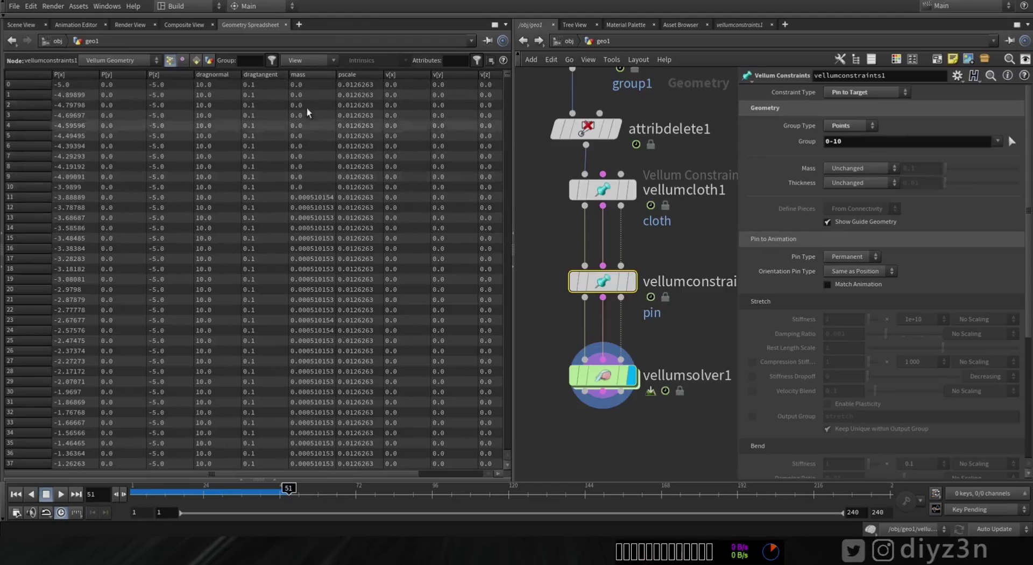
Step: Set the pin constraint's group to 0-5 and compare the mass column in the spreadsheet
left_click(853, 144)
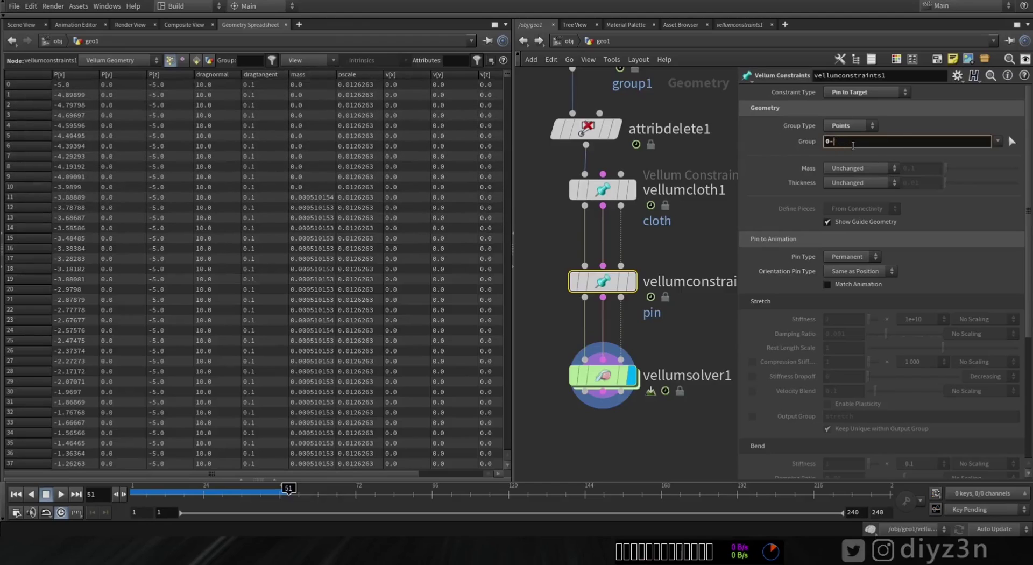
type("5")
key("Return")
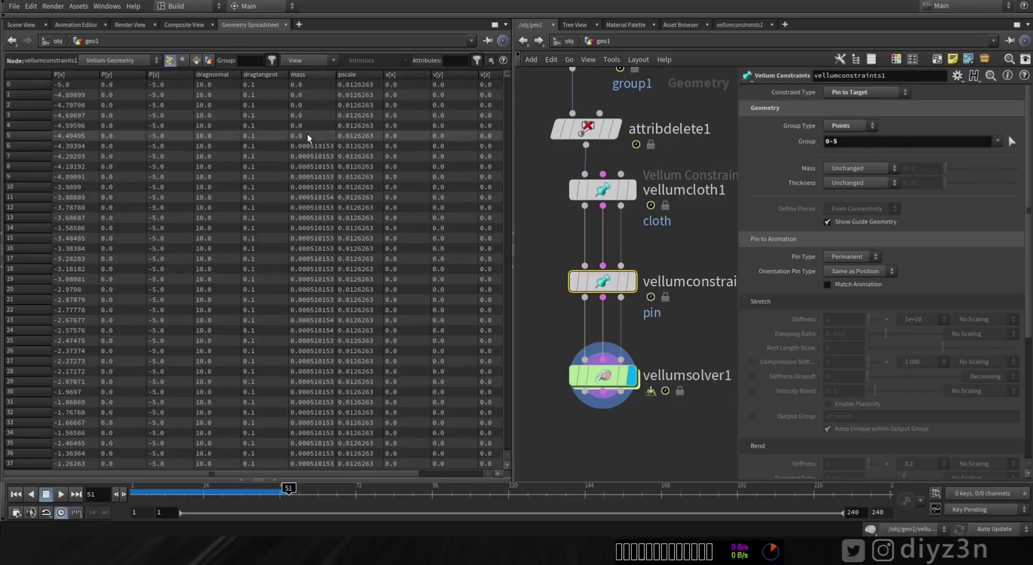
Step: Set the pin constraint's group back to 0-10
left_click(856, 144)
type("10")
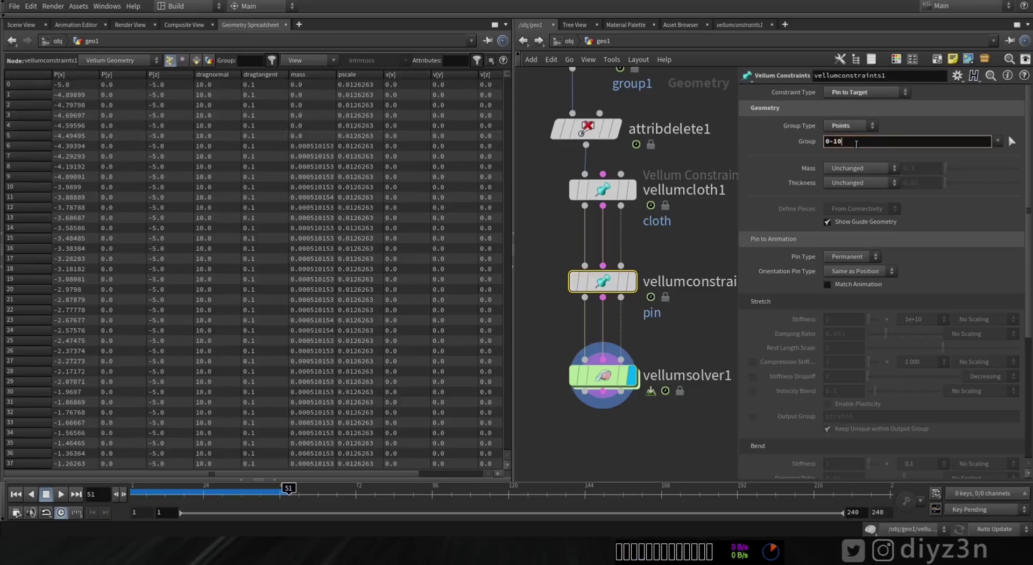
key("Return")
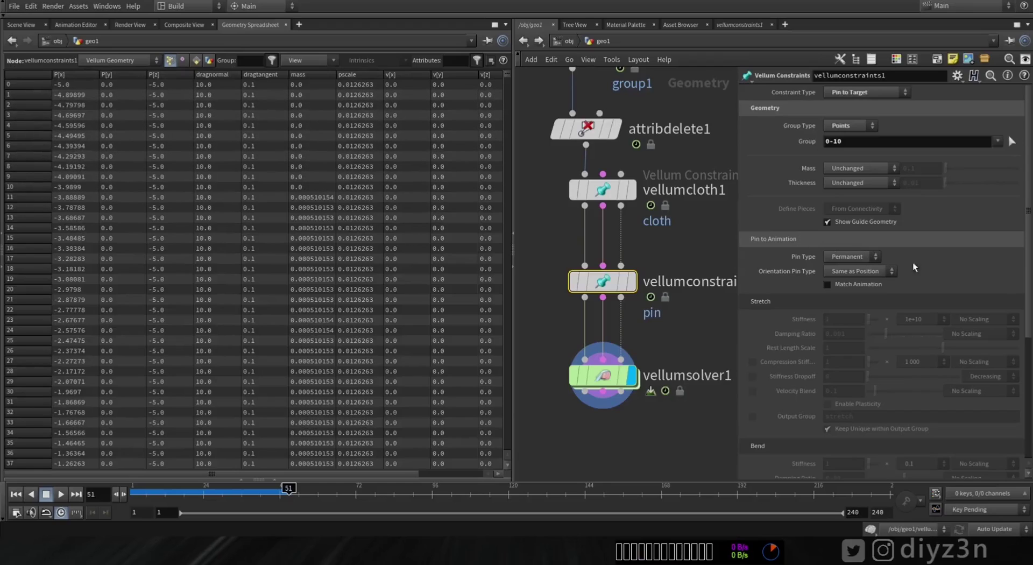
Step: Turn on Match Animation for the pin constraint and examine its point attributes in the node info
left_click(851, 285)
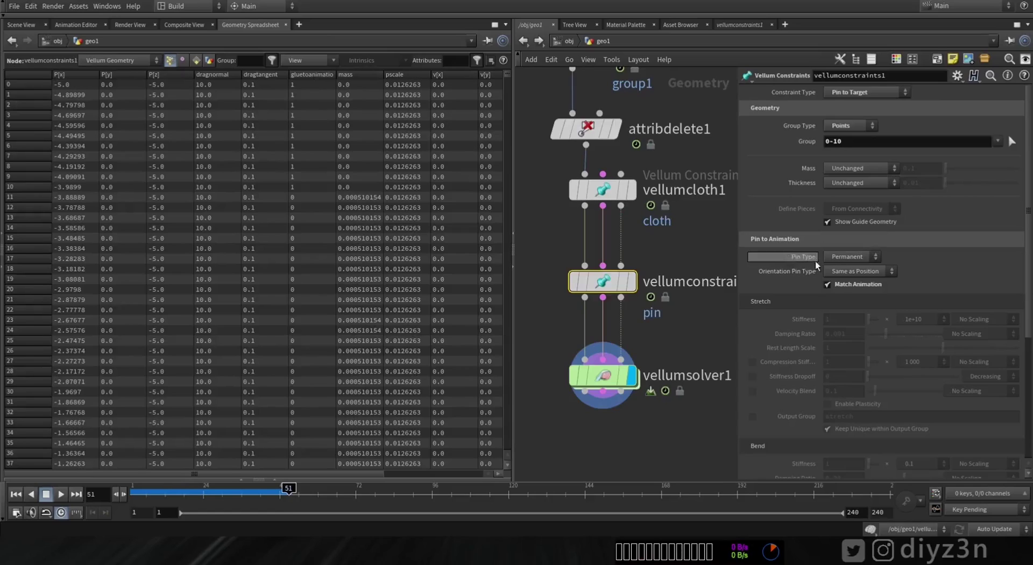
left_click(552, 281)
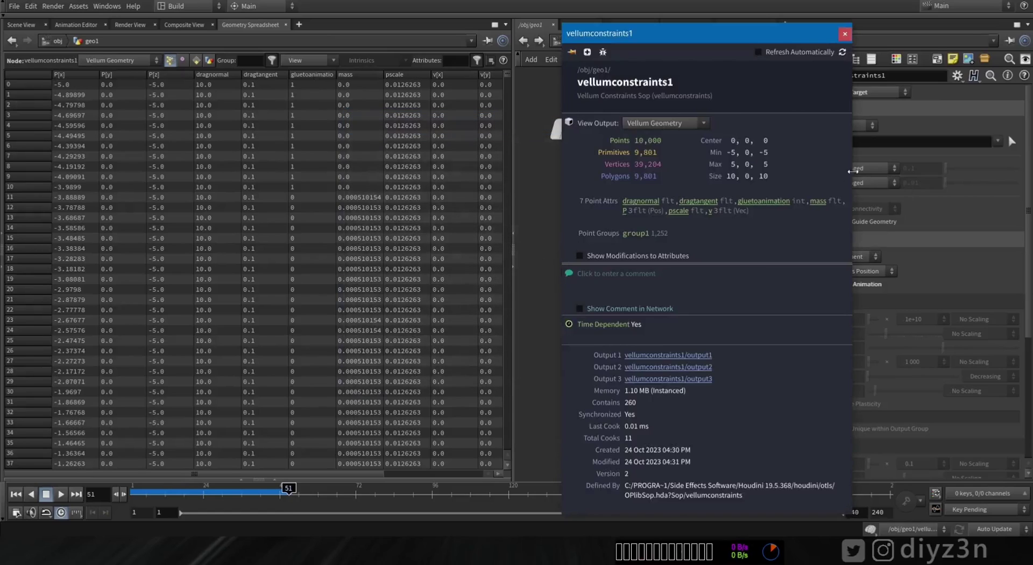
left_click(844, 33)
Step: Delete the geometry-level pin constraint, then re-enable the SOP solver and Vellum constraint inside the solver's forces network
key("Delete")
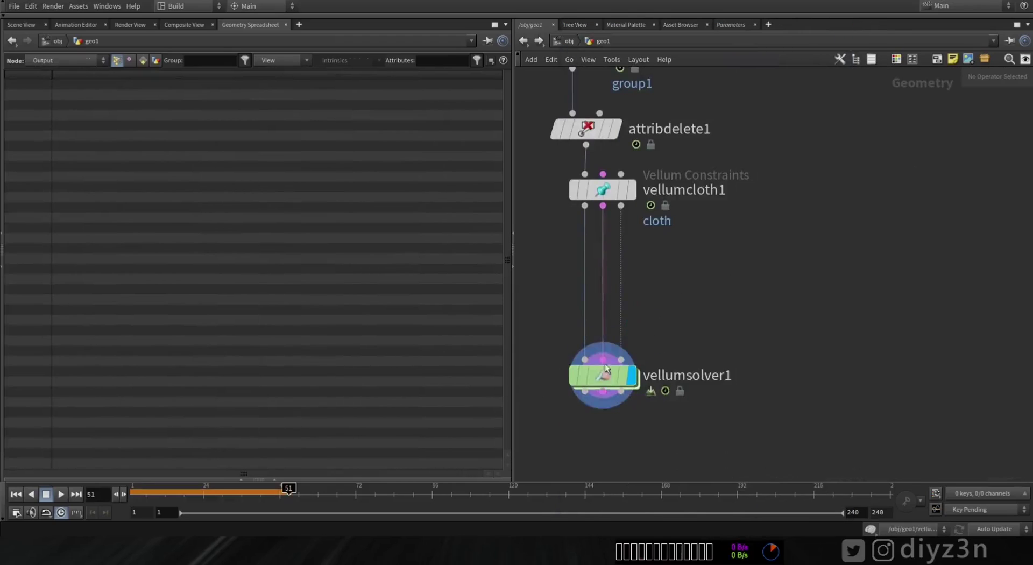
left_click_drag(605, 363, 605, 290)
left_click(20, 25)
double_click(605, 308)
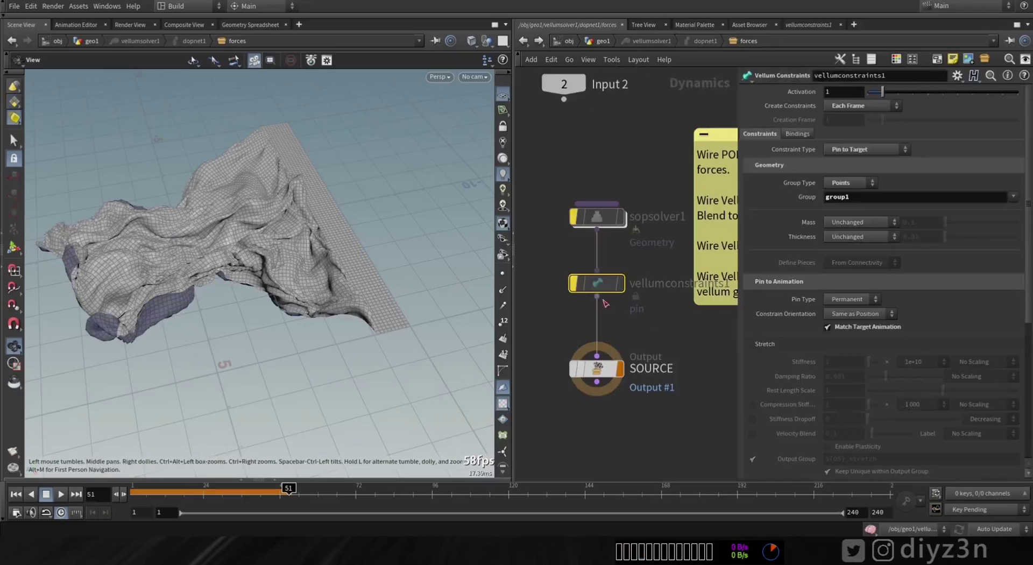
left_click(586, 215)
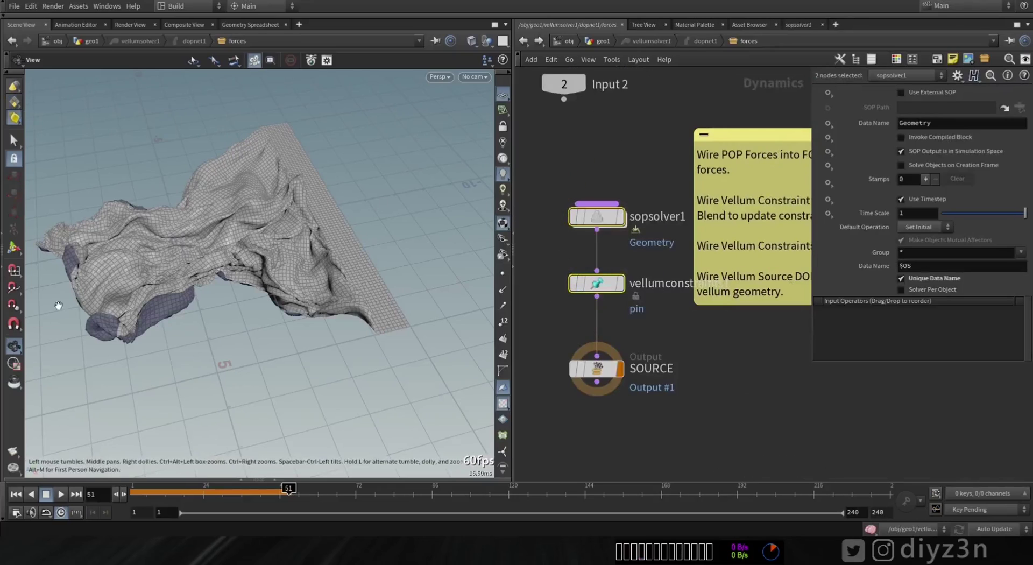
left_click(16, 493)
Step: Simulate the cloth to about frame 33 with the pin constraint acting on group1, and rewind to frame 1
left_click(596, 283)
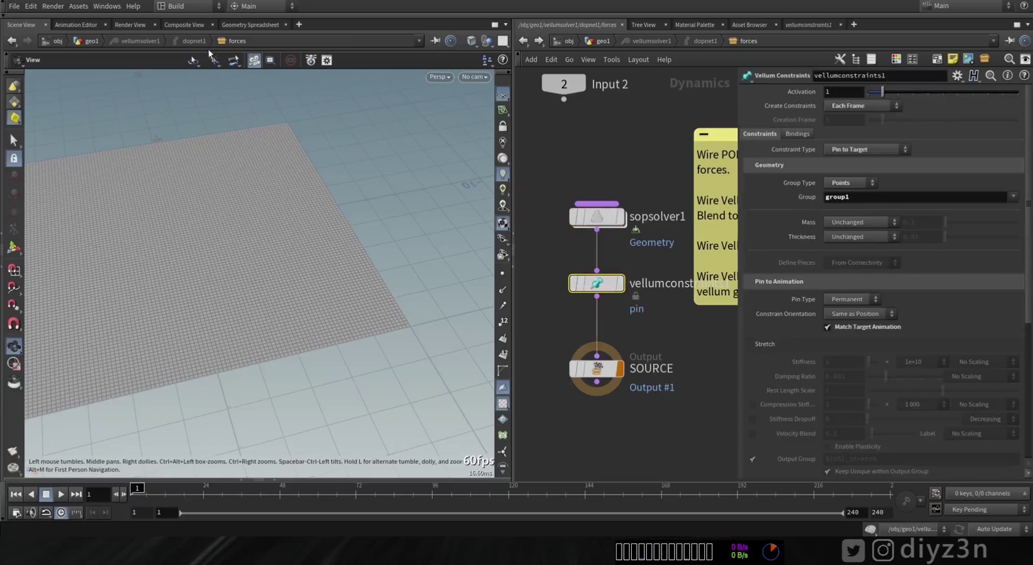
left_click(57, 494)
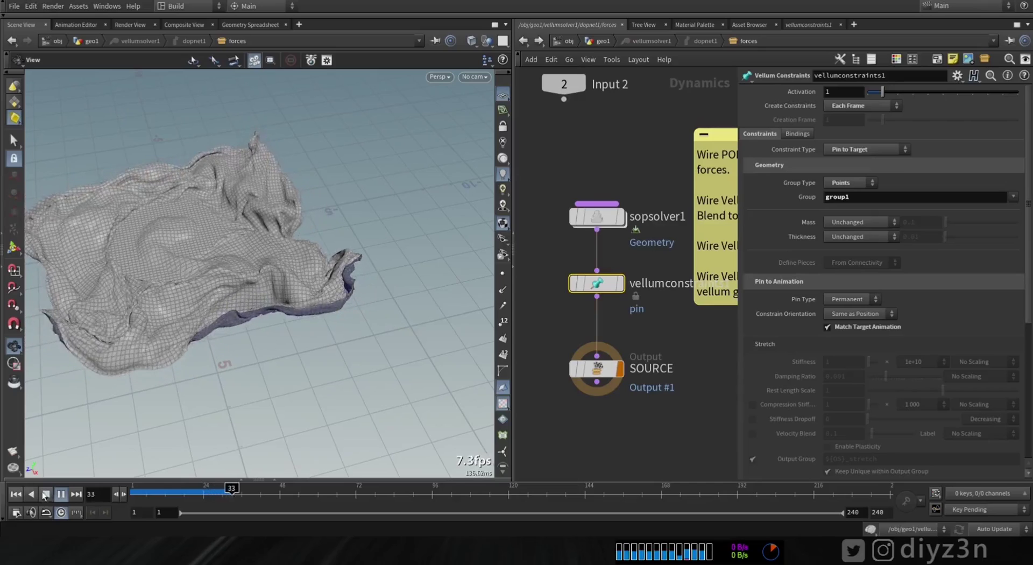
left_click(16, 493)
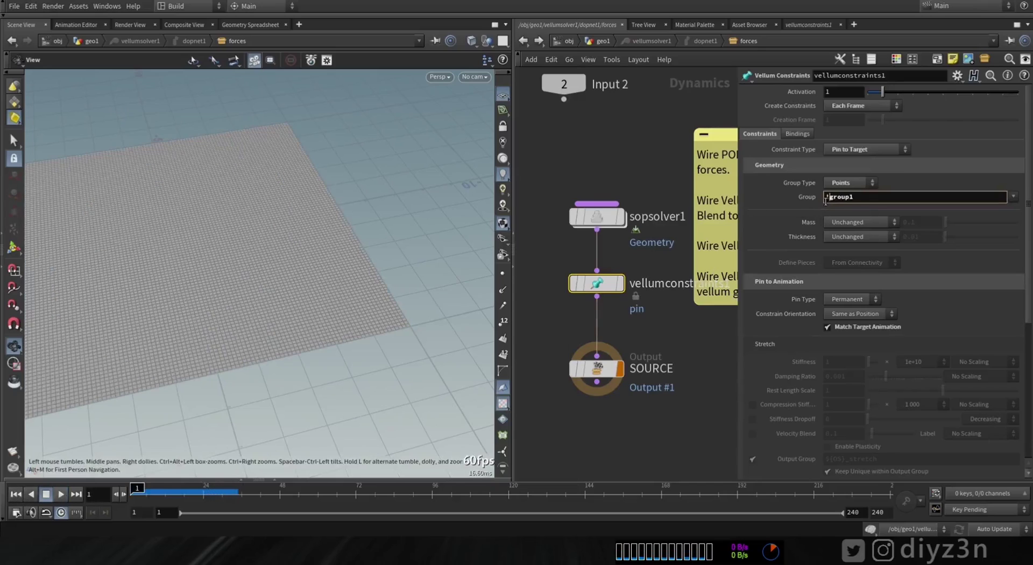
Step: Invert the pin constraint's group to !group1 and simulate the cloth to frame 18
key("Return")
left_click(59, 495)
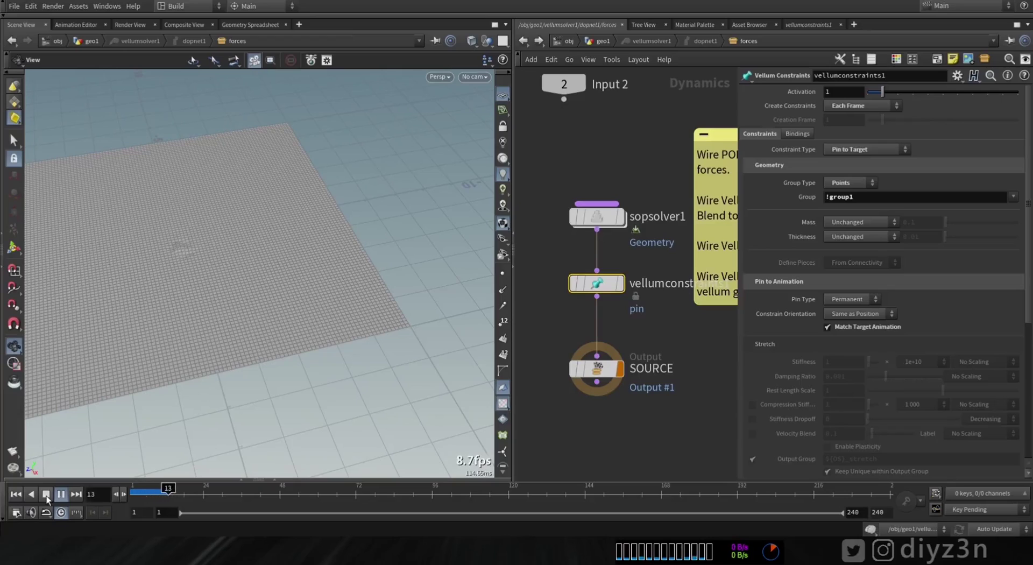
left_click(46, 496)
middle_click_drag(209, 318, 319, 345)
Step: Display vellumobject1's Geometry data in the Geometry Spreadsheet and filter its attributes to mass
left_click(251, 25)
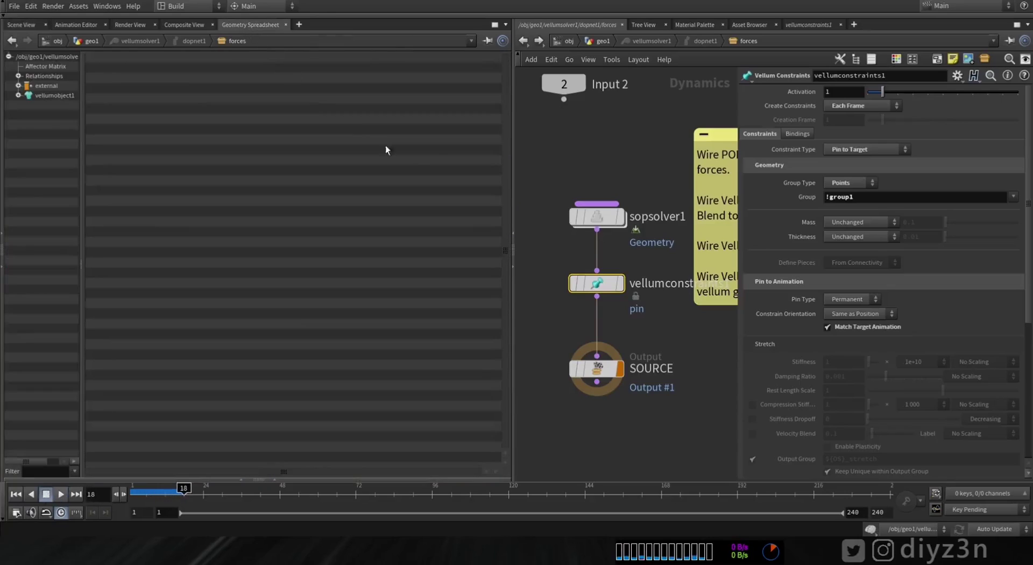
left_click(18, 95)
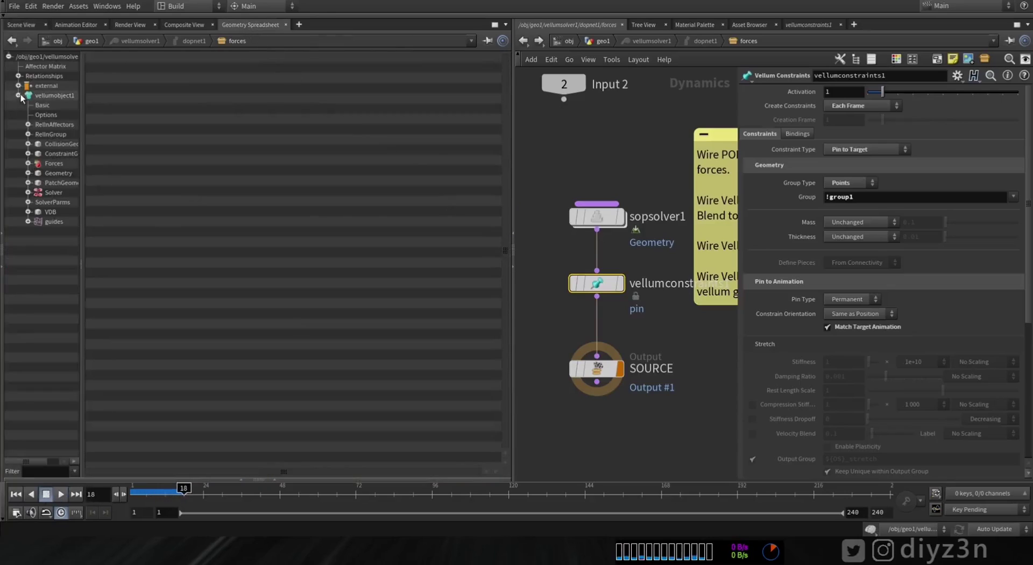
left_click(41, 173)
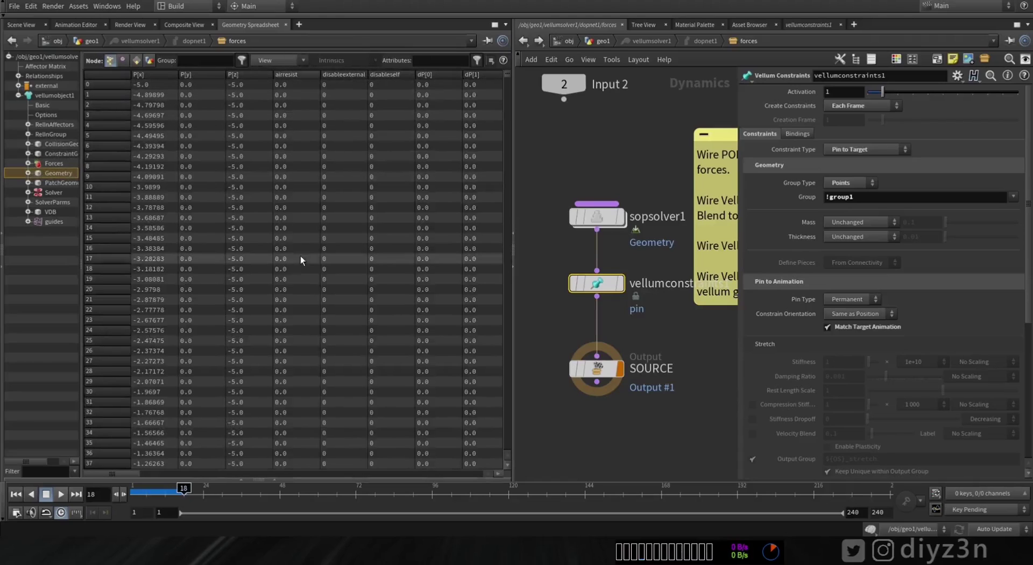
left_click(425, 63)
type("mas")
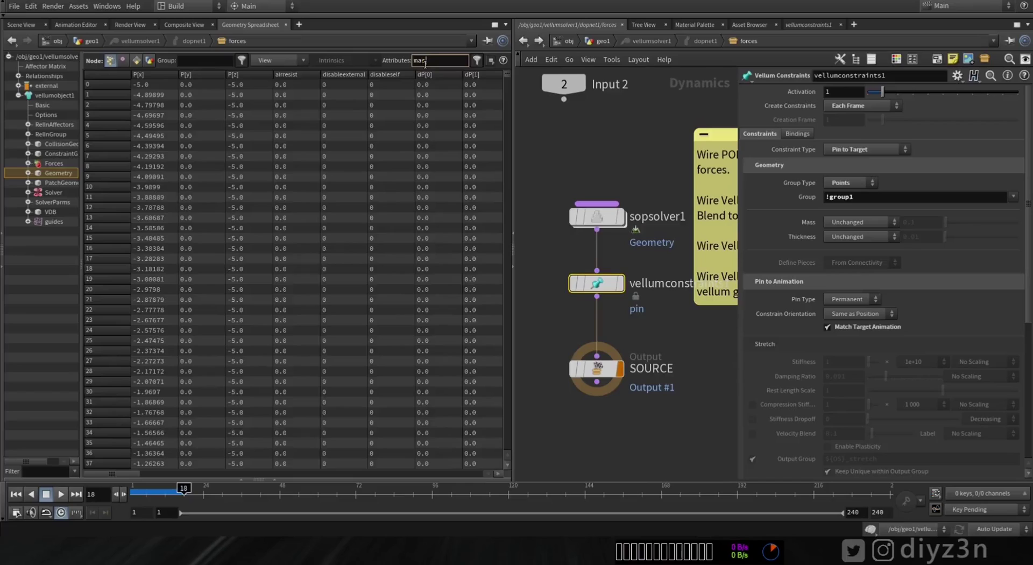
type("s")
Step: Sort the points by mass in both orders, advance the simulation to frame 29 and examine the cloth in the viewport
left_click(144, 73)
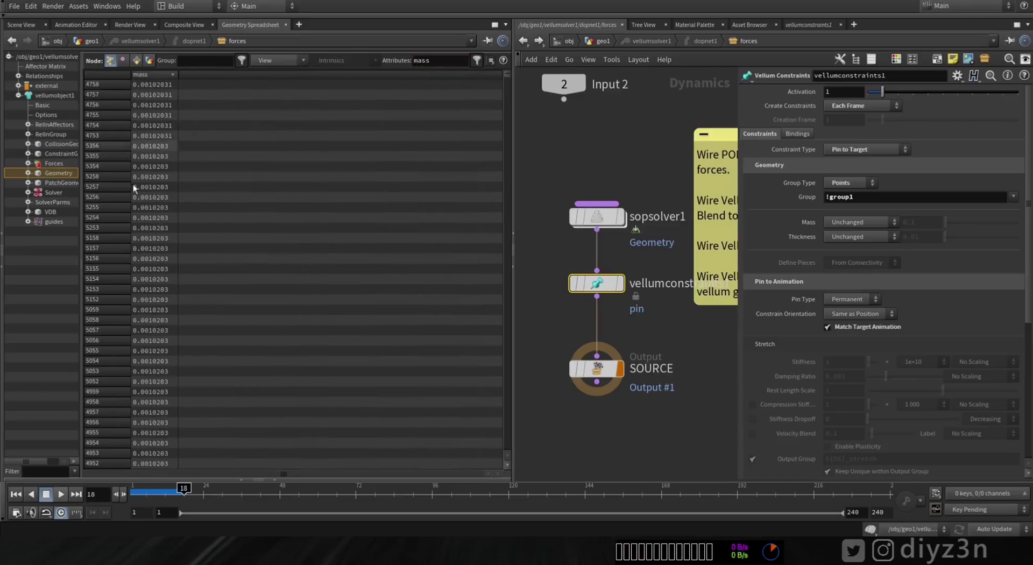
left_click(154, 74)
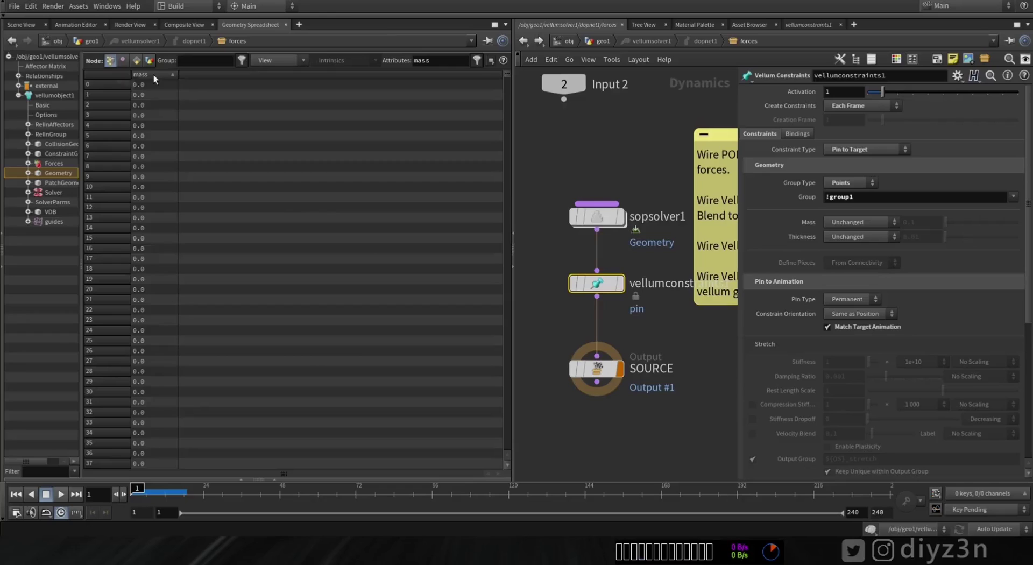
left_click_drag(508, 76, 506, 457)
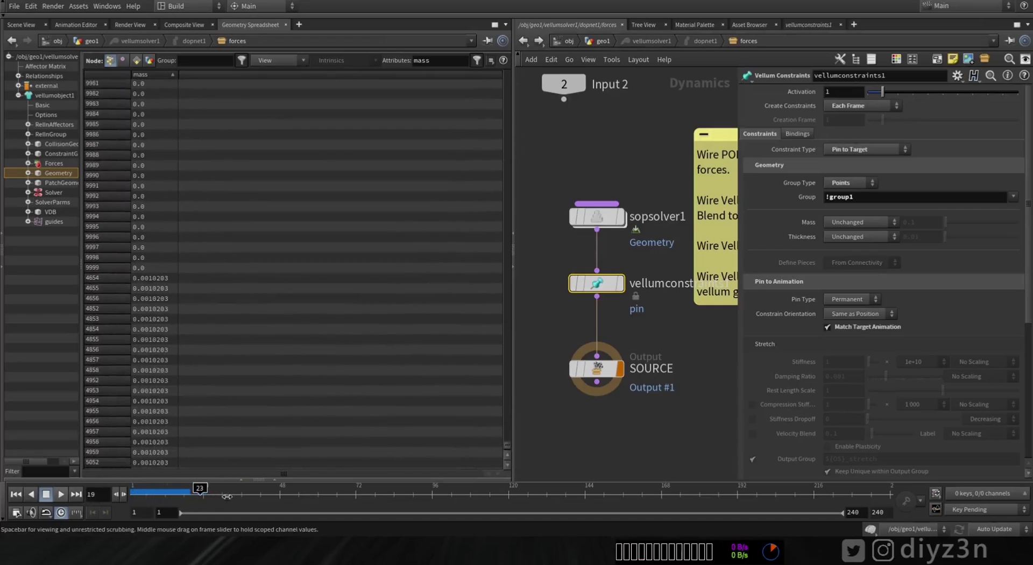
left_click(20, 24)
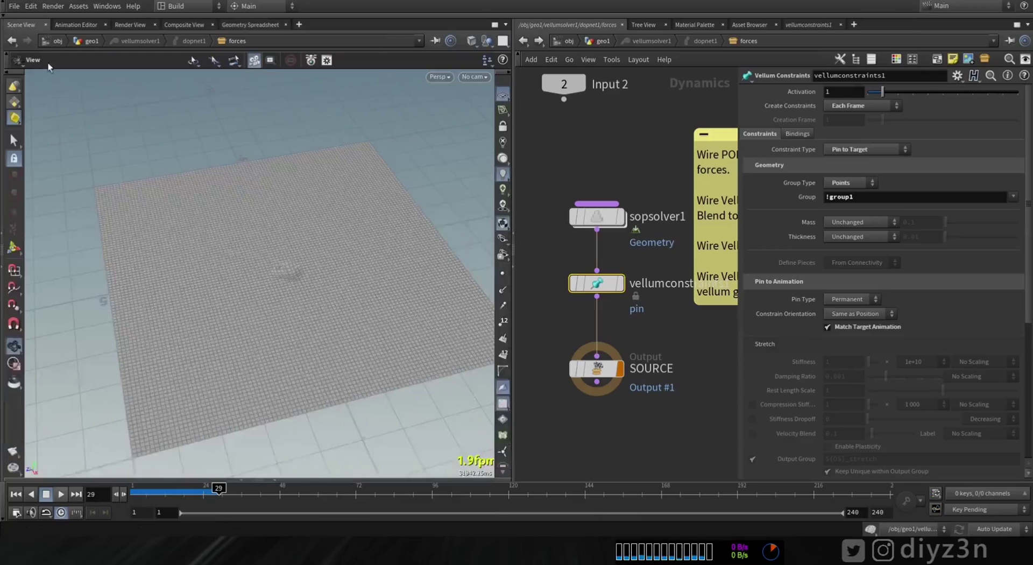
left_click_drag(323, 273, 274, 247)
Step: Insert a second SOP Solver between the pin constraint and the SOURCE output, making room by moving SOURCE down
middle_click_drag(654, 312, 642, 236)
left_click_drag(584, 293, 586, 370)
left_click(612, 291)
key("Tab")
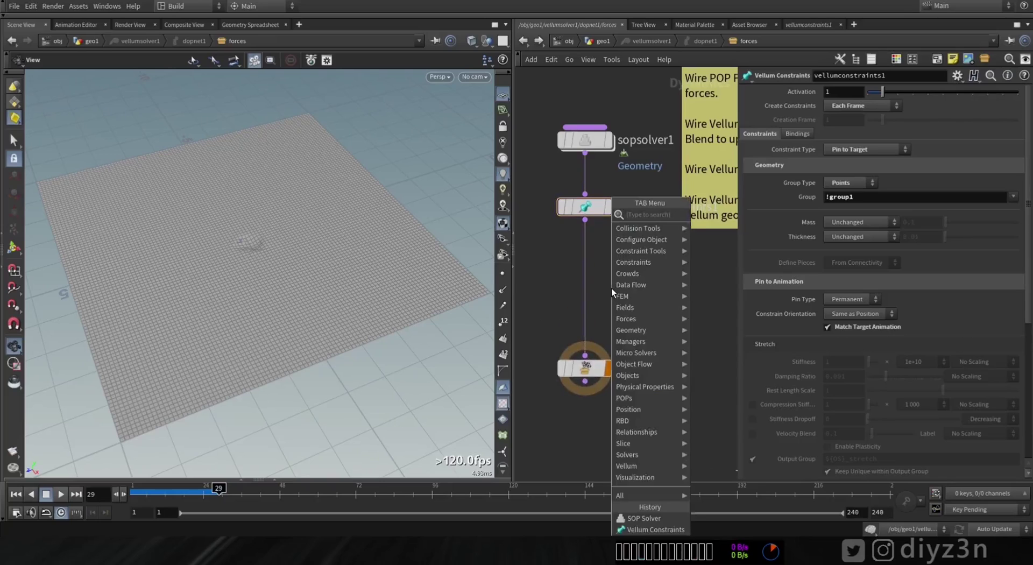
mouse_move(634, 398)
left_click(721, 214)
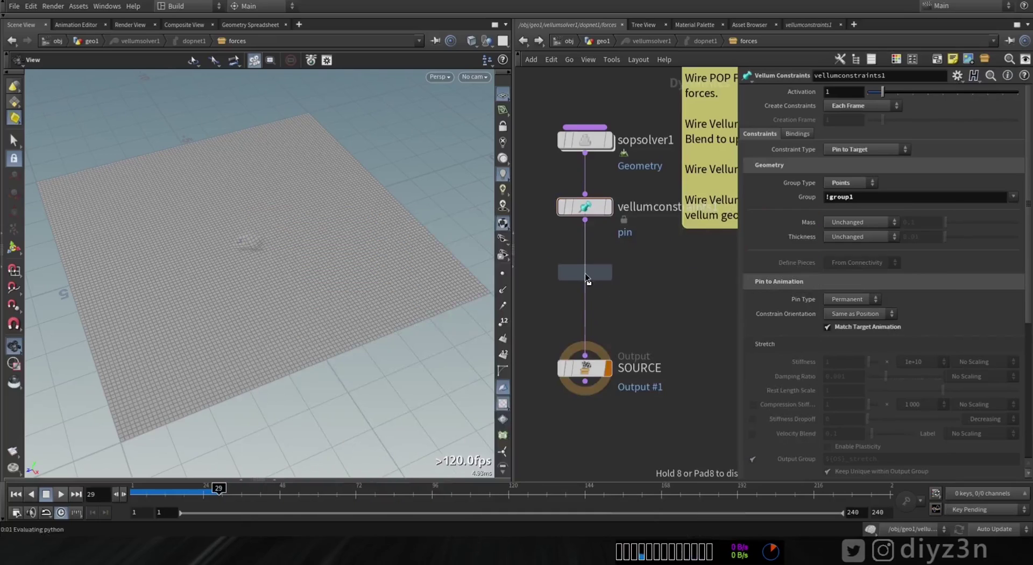
left_click(585, 272)
Step: Inside the new SOP solver, insert an Attribute Adjust Float node between dop_geometry and OUT
double_click(584, 271)
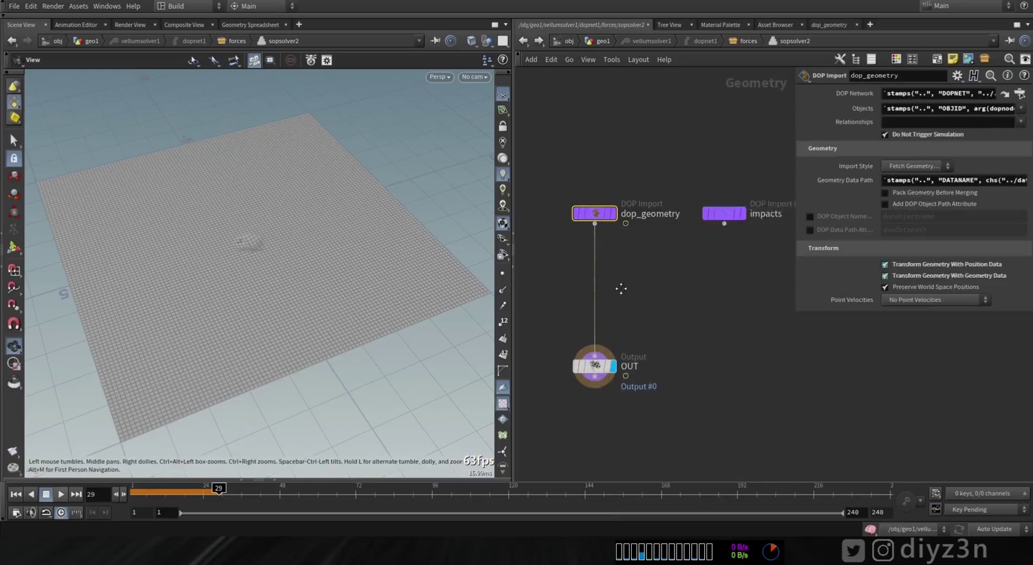
key("Tab")
type("ad")
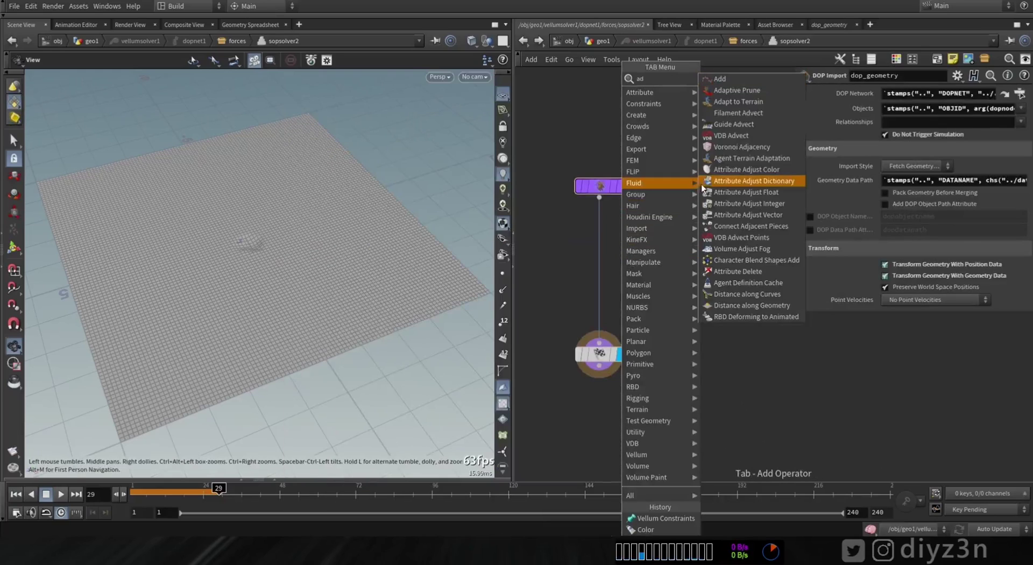
left_click(755, 194)
left_click(601, 245)
left_click(602, 244)
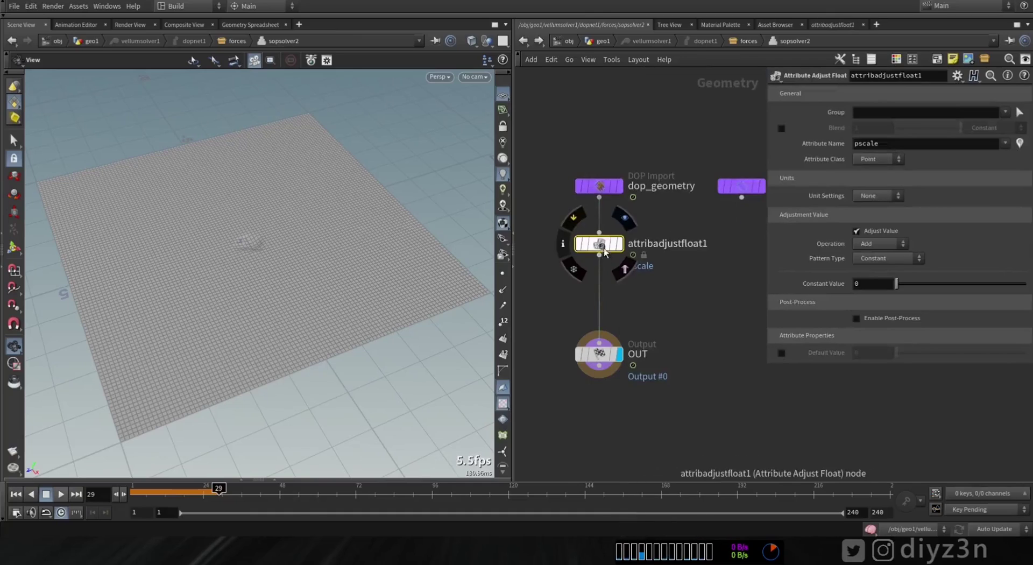
Step: Filter the spreadsheet to mass and compare the point masses inside the new solver and in the forces network
left_click(243, 23)
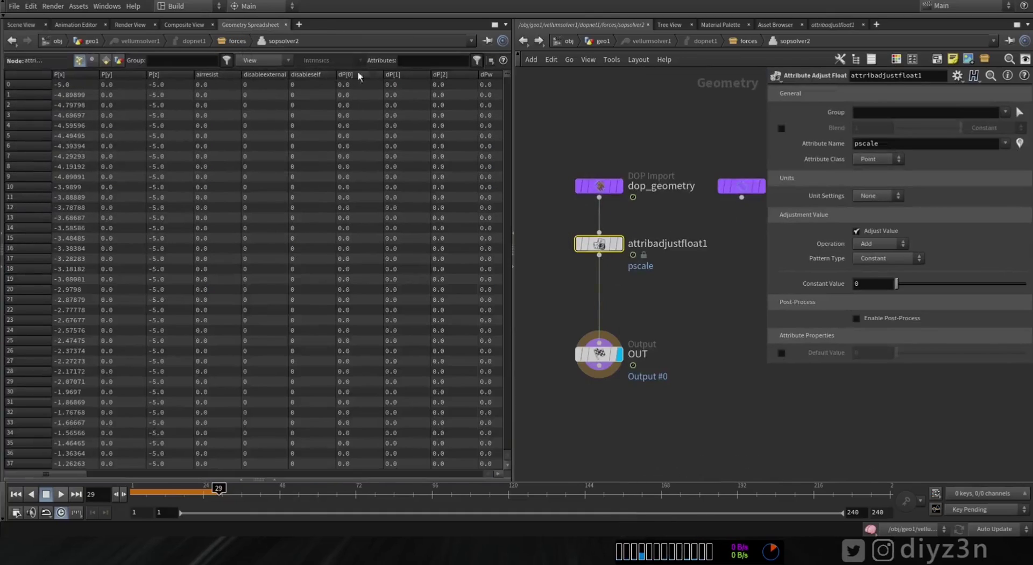
left_click(449, 58)
type("mass")
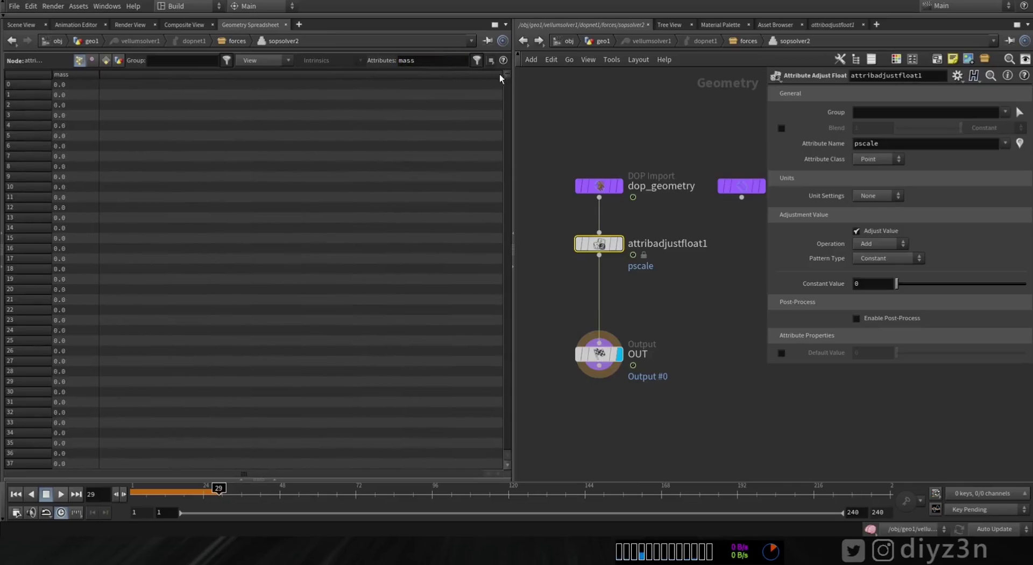
left_click_drag(506, 81, 496, 56)
left_click(529, 40)
left_click(147, 74)
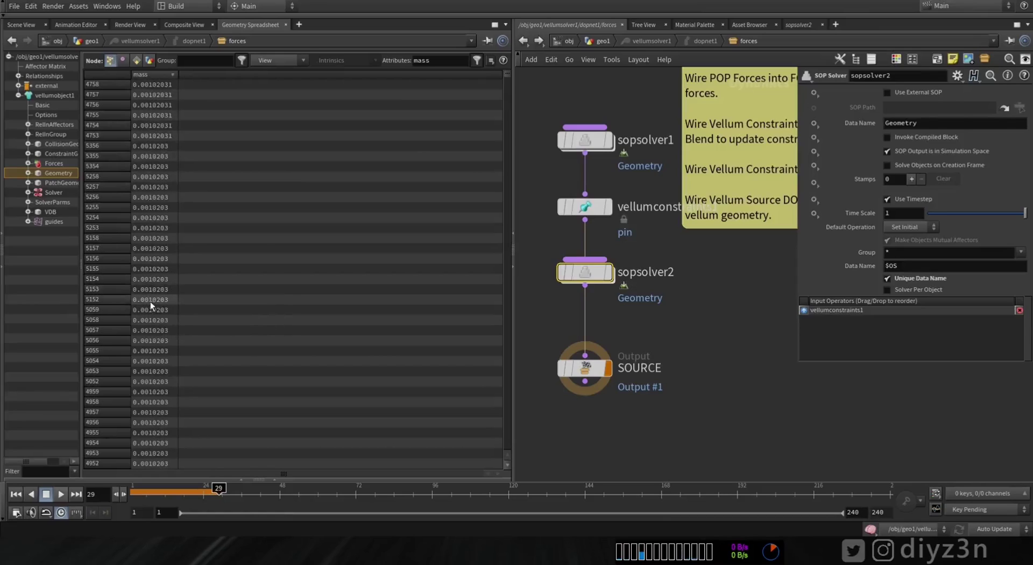
Step: Configure the Attribute Adjust Float node in sopsolver2 to adjust mass with Set Always and a constant value of .001
left_click(20, 25)
double_click(569, 279)
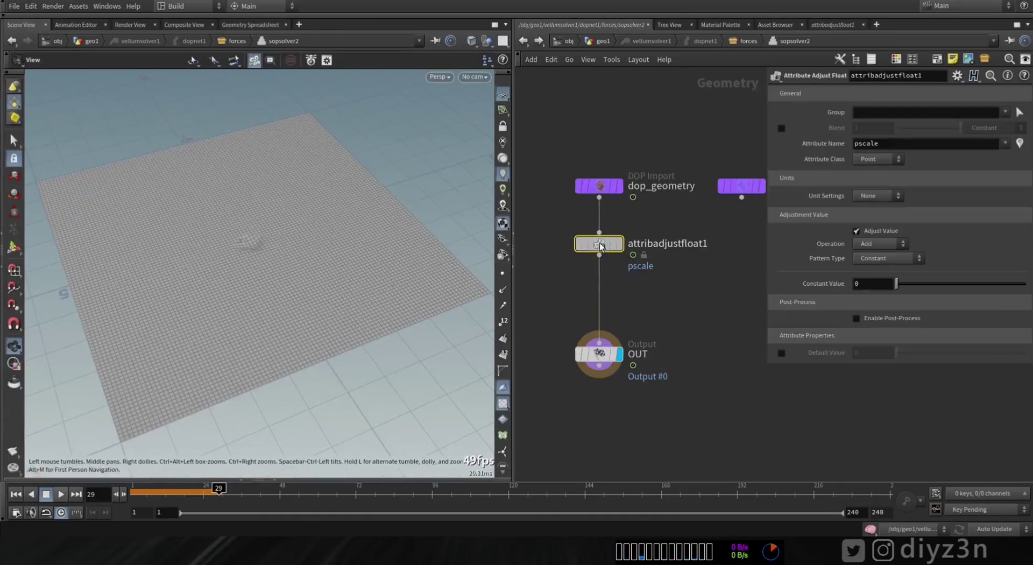
left_click(1004, 143)
left_click(963, 213)
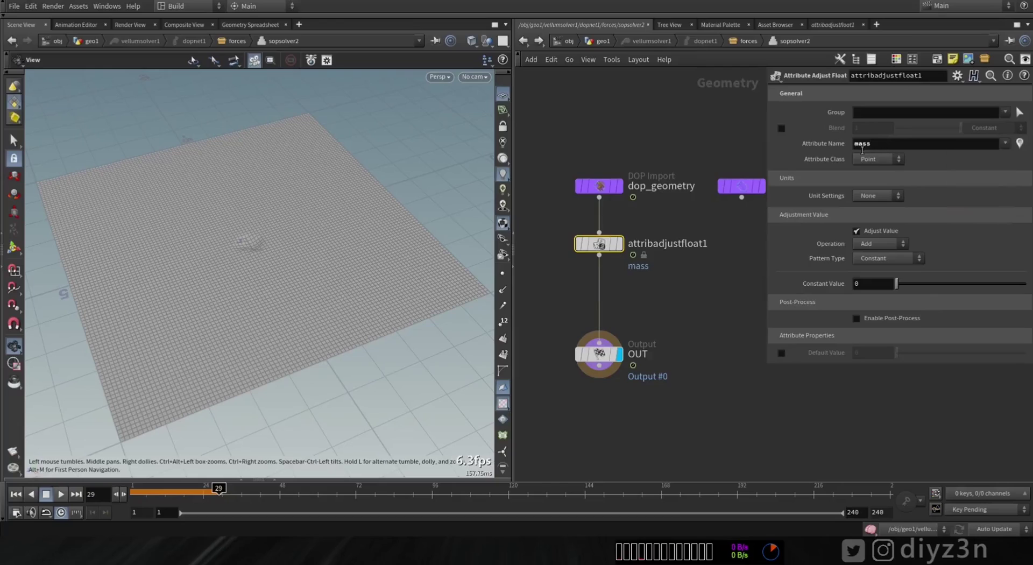
left_click(878, 243)
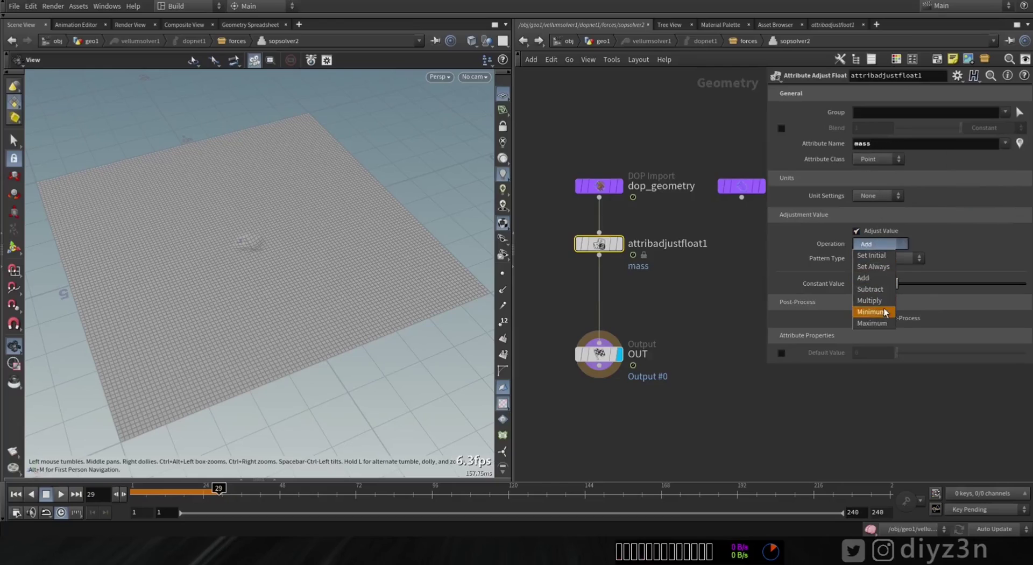
left_click(880, 272)
left_click(875, 283)
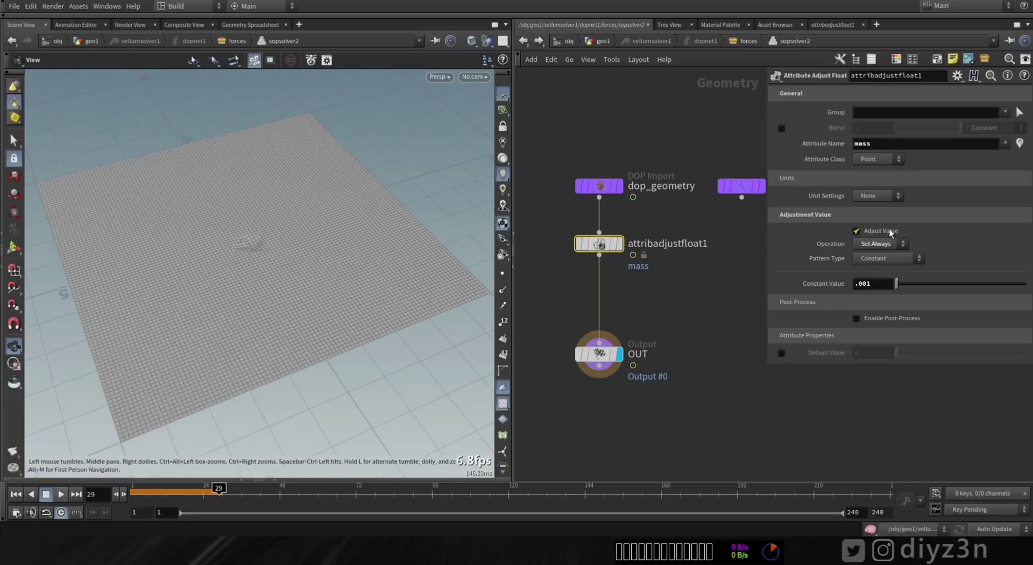
Step: Restrict the mass adjustment to group1
left_click(990, 112)
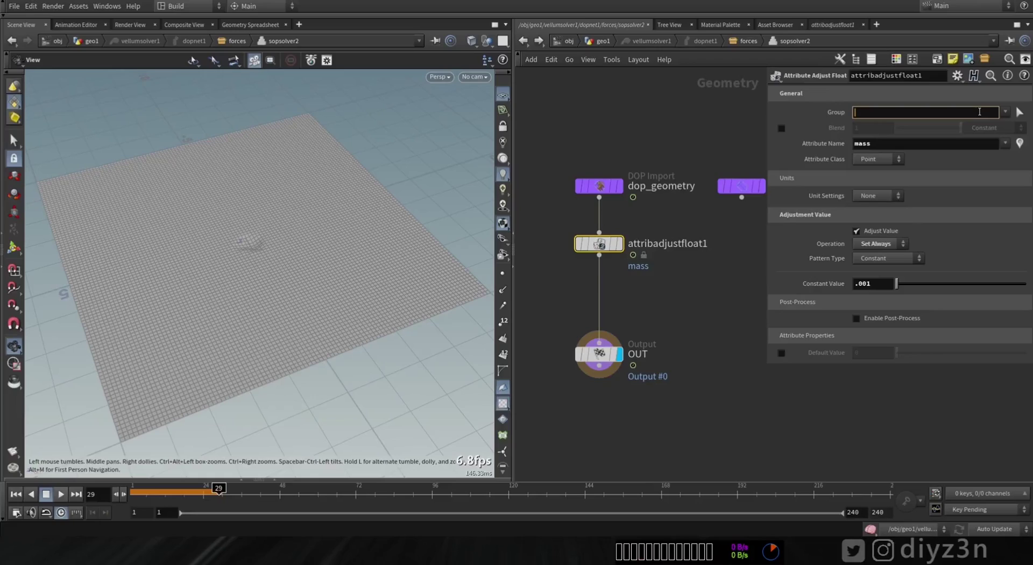
type("group")
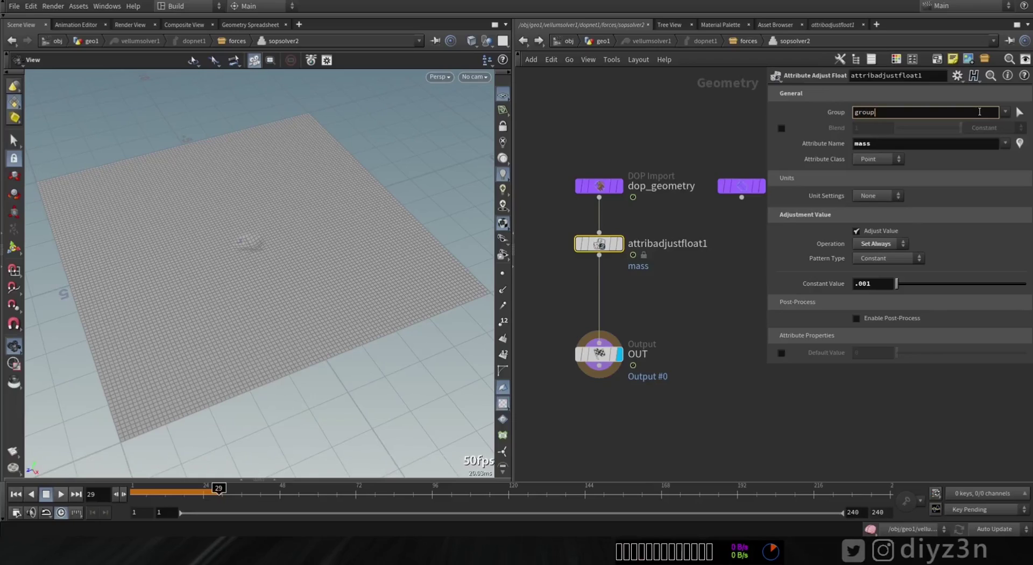
type("1")
key("Return")
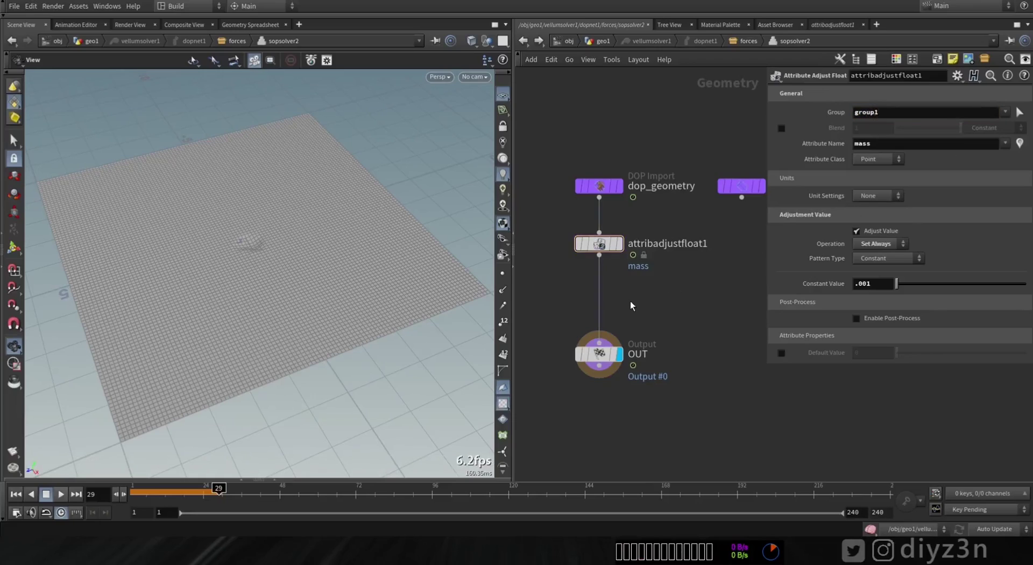
Step: Insert an Attribute Adjust Integer node before OUT and set its attribute name to gluetoanimation
key("Tab")
mouse_move(662, 260)
left_click(741, 200)
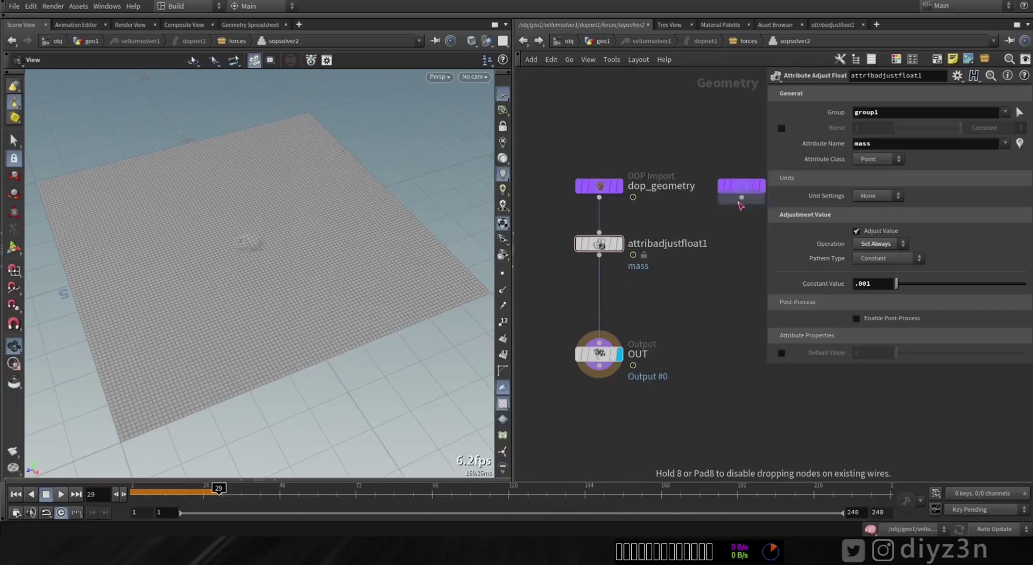
left_click(598, 287)
left_click(907, 143)
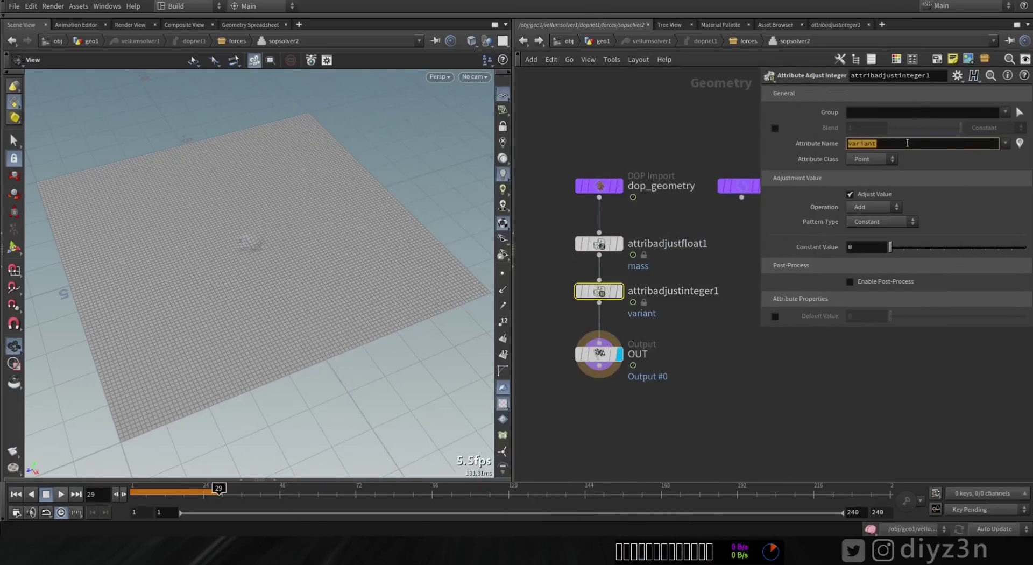
key("Return")
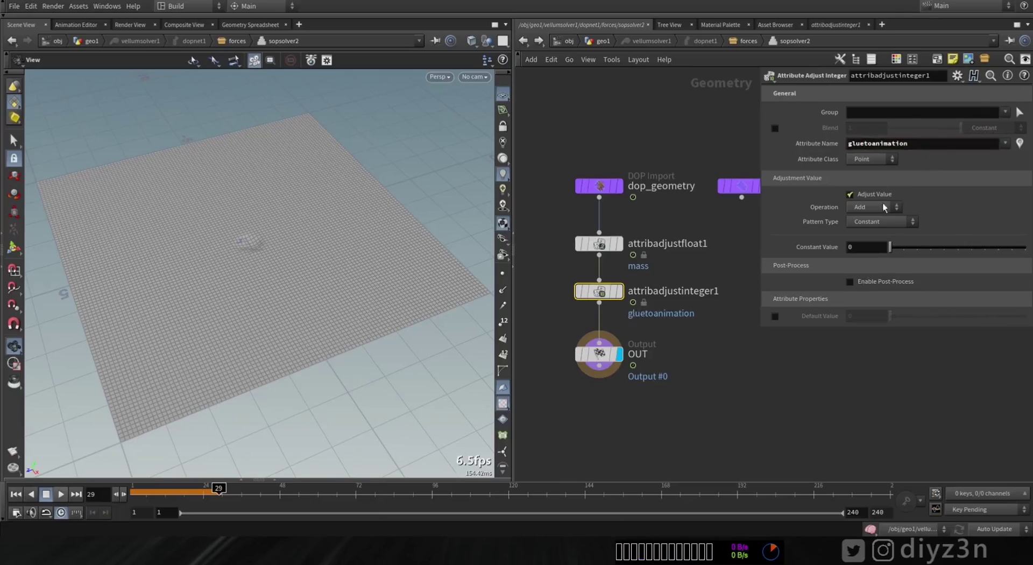
Step: Set the gluetoanimation adjustment to Set Always with a constant value of 1, restricted to group1 like the mass adjustment
left_click(869, 207)
left_click(870, 230)
left_click(599, 244)
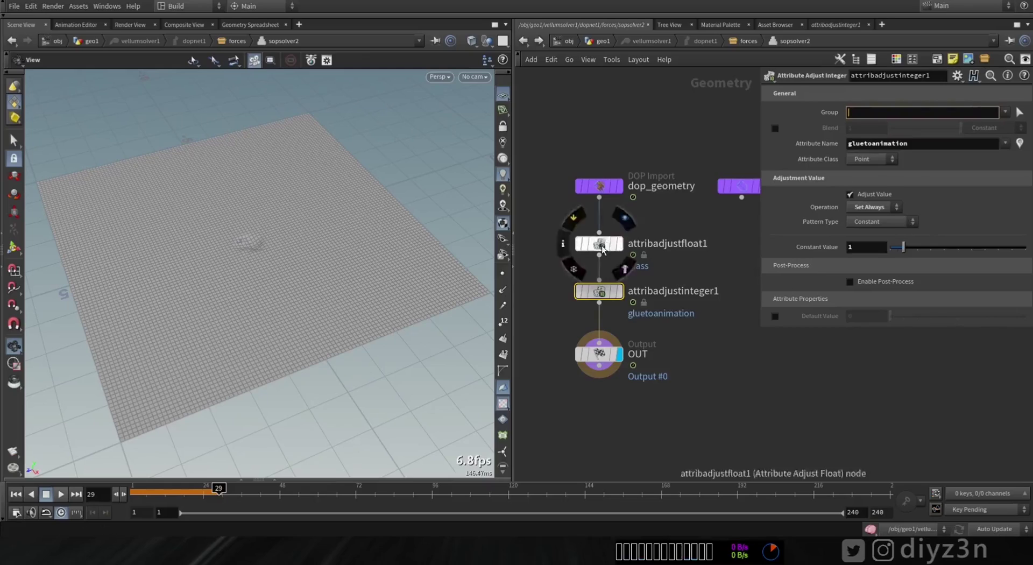
left_click(603, 291)
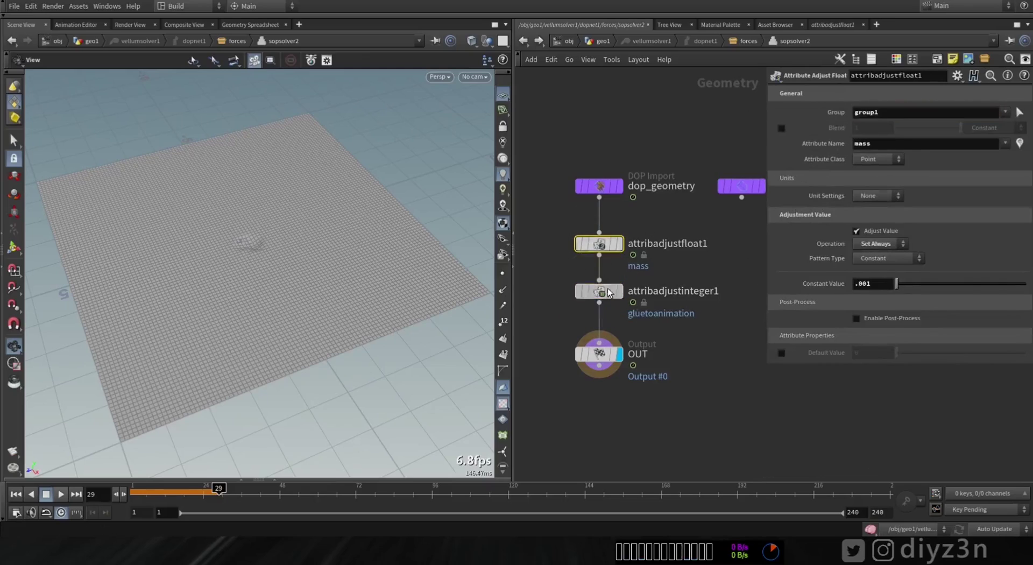
middle_click(872, 112)
key("Return")
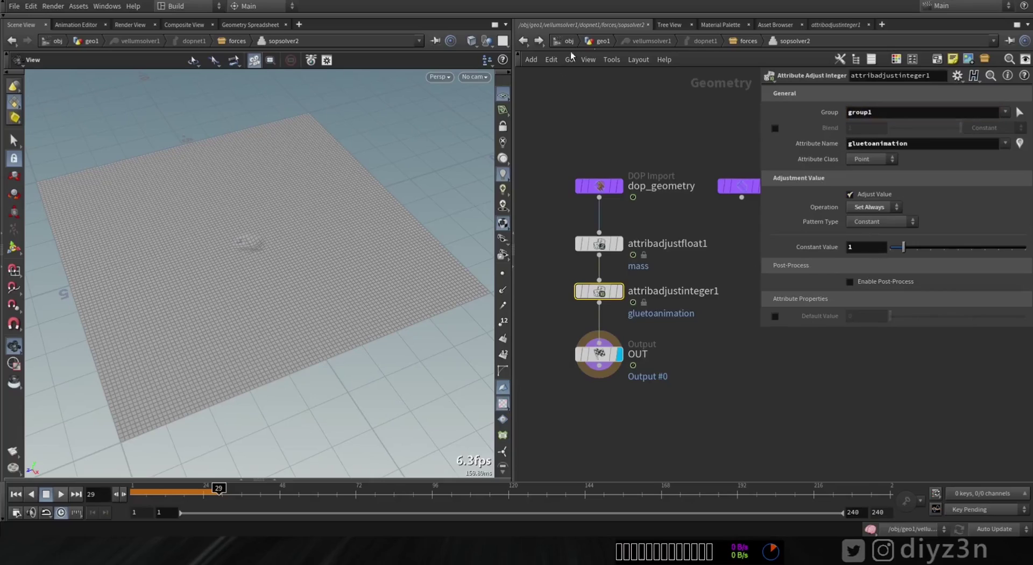
Step: Compare the pin constraint's group in the forces network with the groups of the mass and gluetoanimation nodes in sopsolver2
left_click(737, 41)
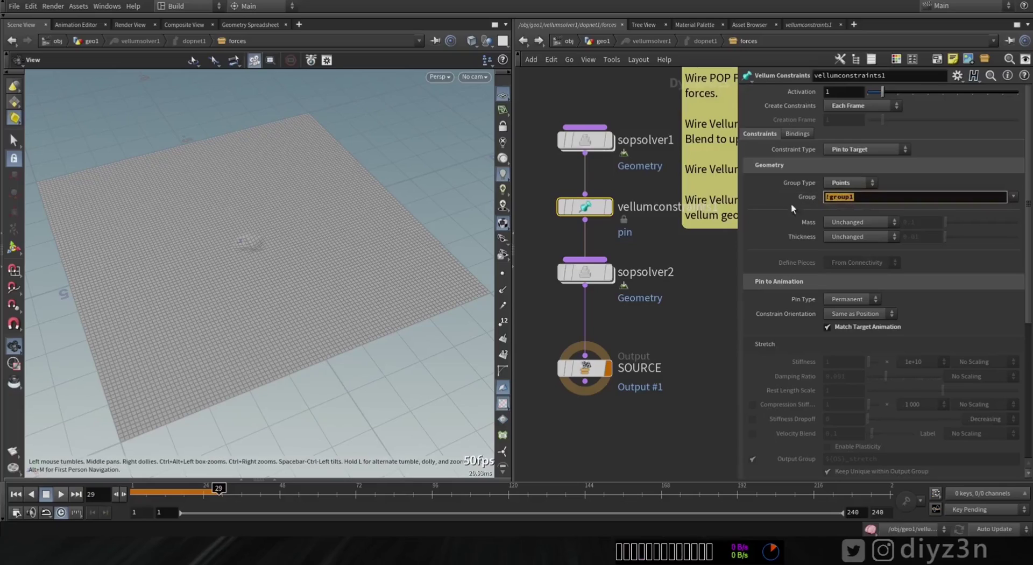
double_click(585, 272)
left_click(603, 245)
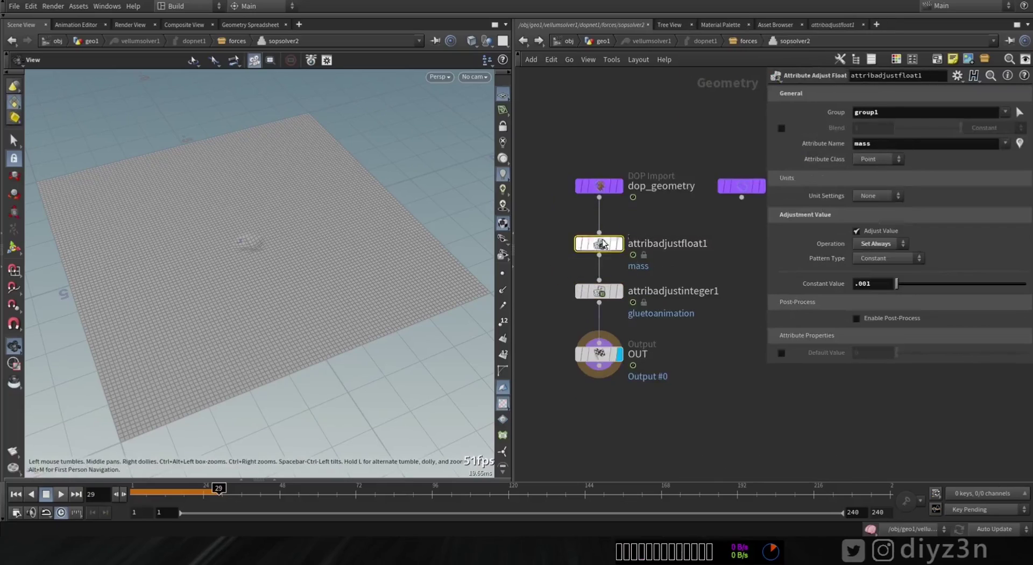
key("Down")
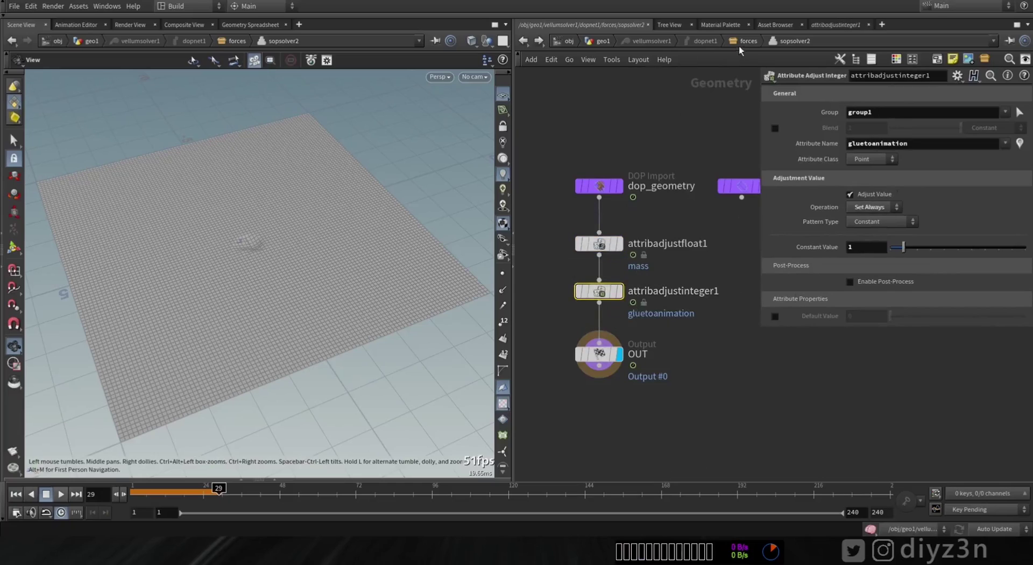
left_click(739, 43)
Step: Replay the cloth simulation from the first frame and examine the released wrinkles from several angles and frames
left_click(17, 494)
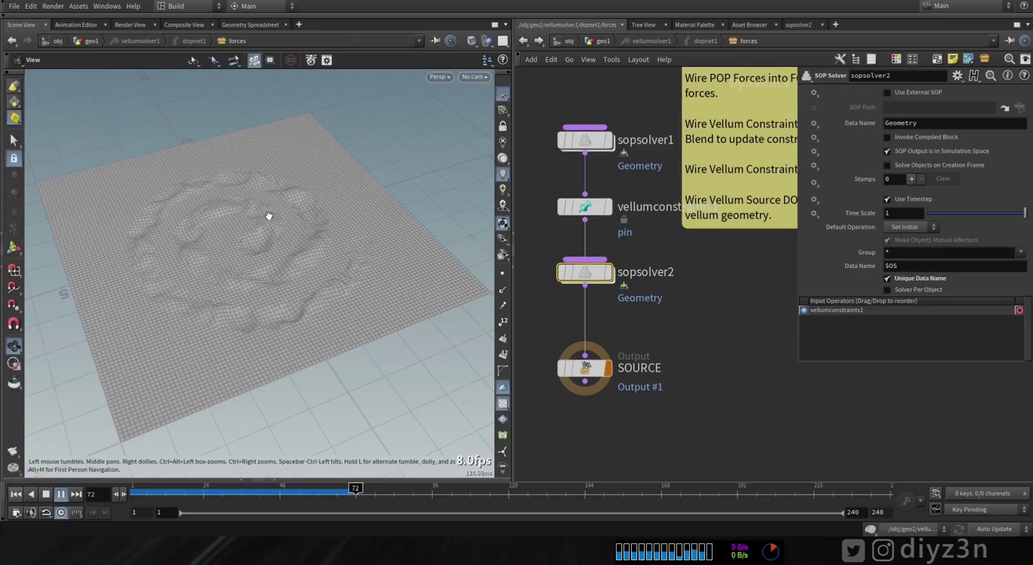
left_click(59, 495)
left_click_drag(136, 498, 359, 504)
left_click_drag(285, 277, 362, 329)
left_click(60, 496)
left_click(47, 495)
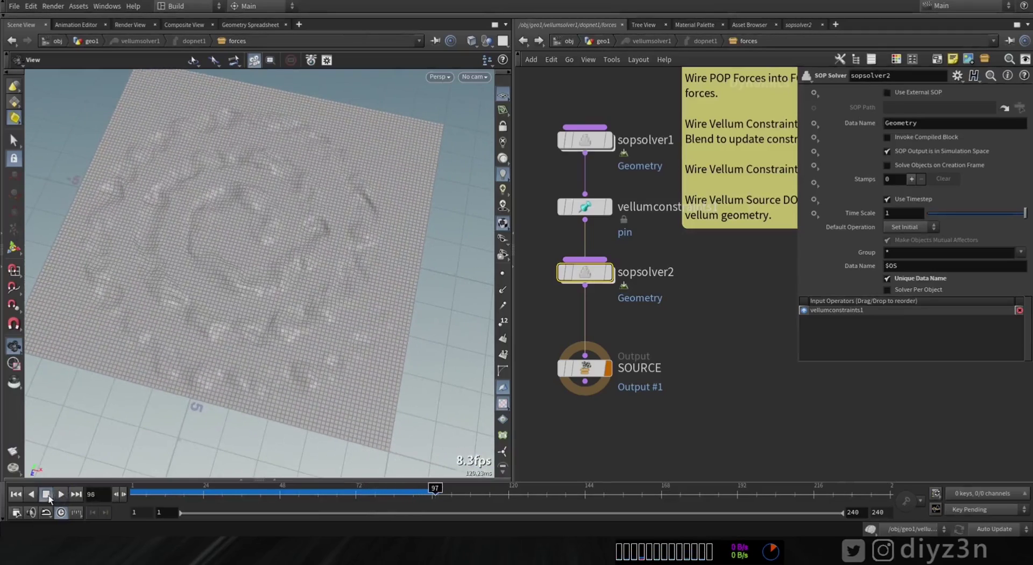
left_click_drag(150, 501, 283, 500)
left_click_drag(279, 352, 193, 336)
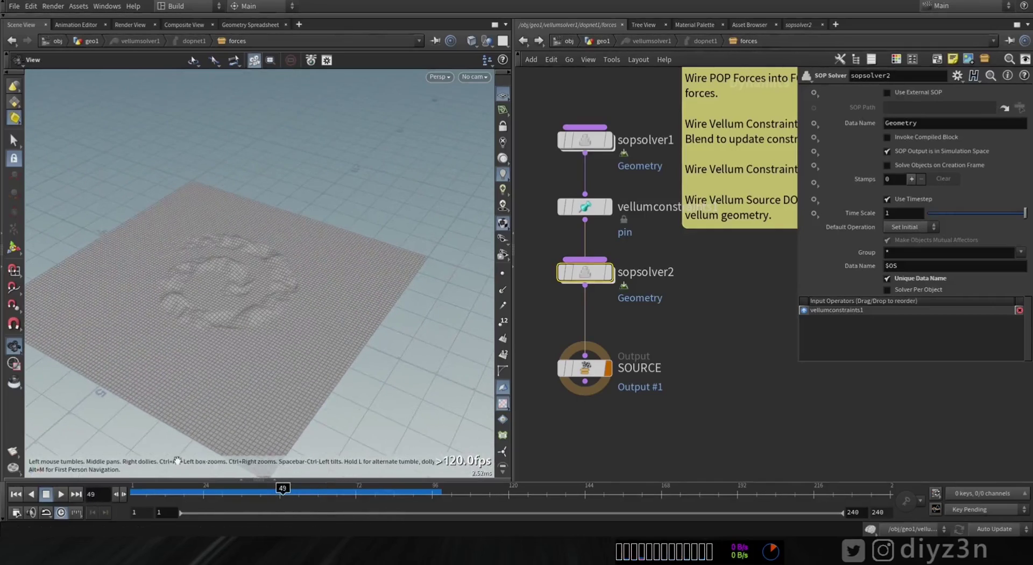
left_click_drag(158, 498, 308, 498)
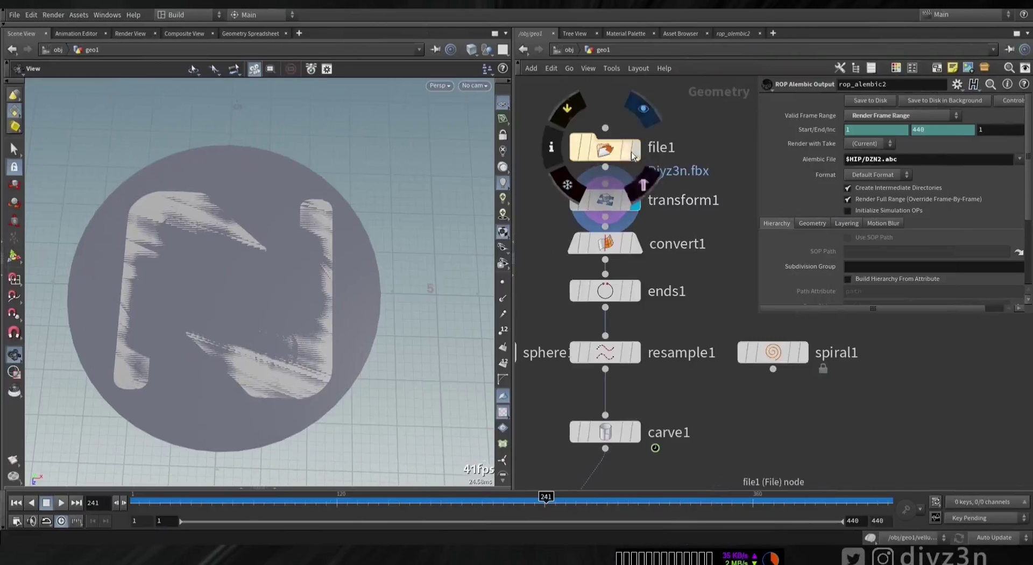
Step: Review the logo setup's imported file, its transform and its polygon conversion in the geo1 network
left_click(631, 151)
left_click(613, 201)
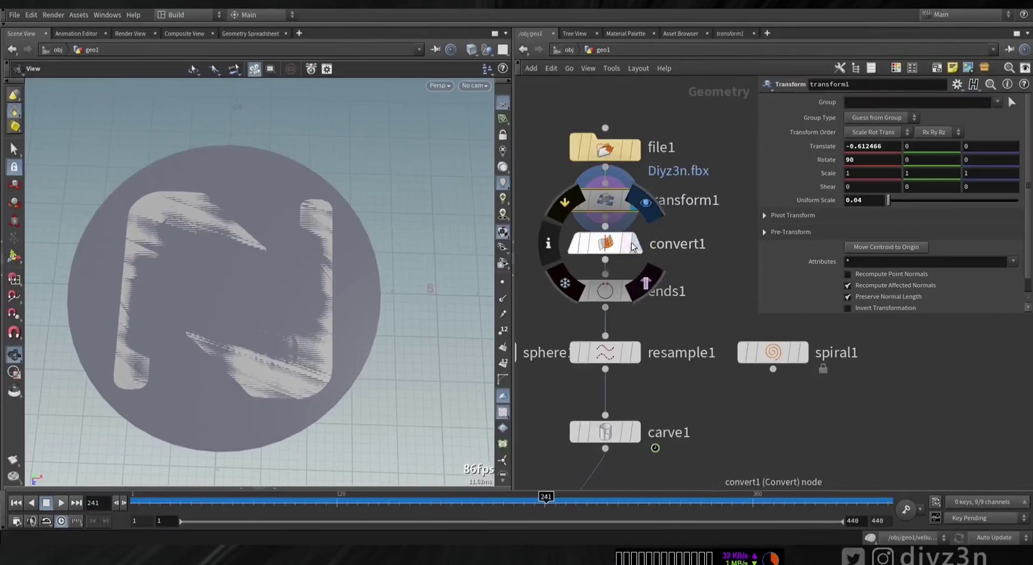
left_click(636, 244)
left_click(615, 244)
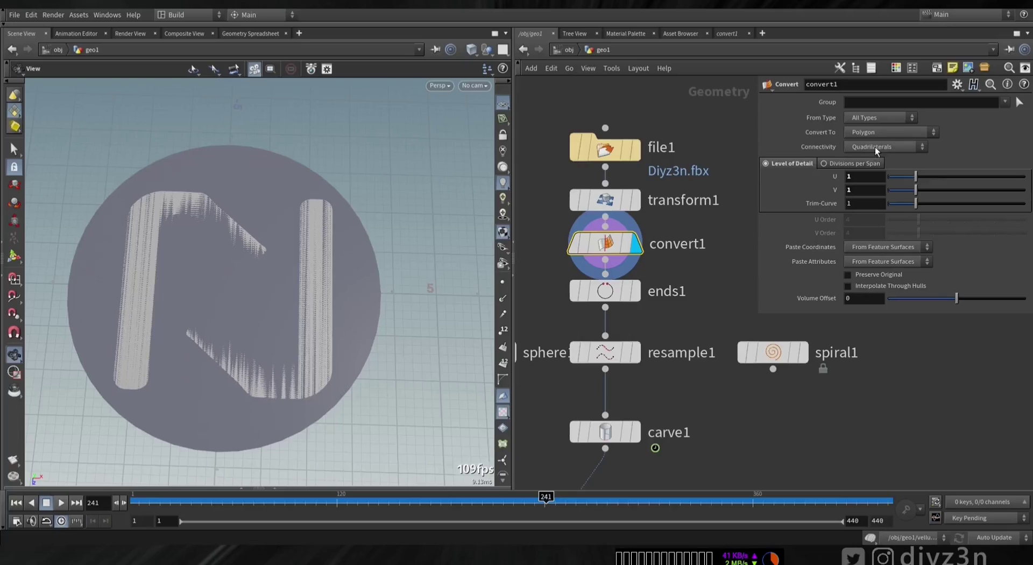
Step: Display the ends1 result with its points visible and examine the opened logo curves
left_click(635, 290)
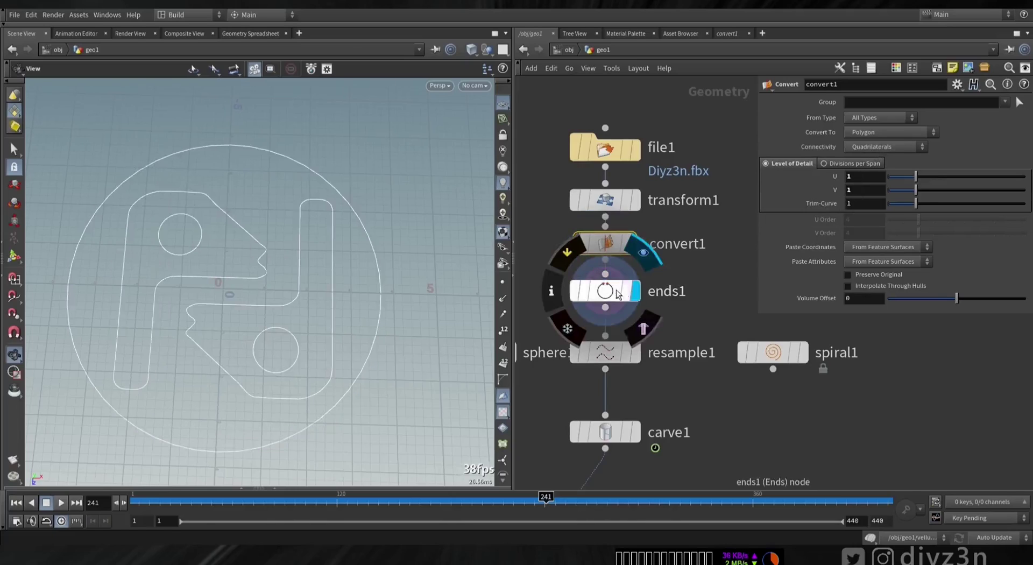
left_click(605, 290)
left_click(502, 282)
middle_click_drag(221, 299, 244, 280)
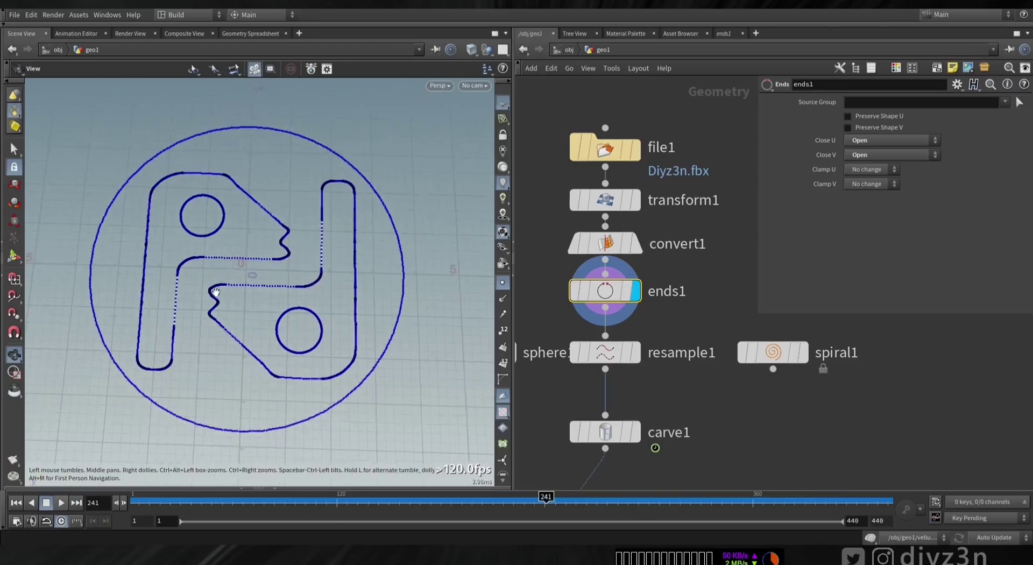
scroll(249, 282, "up", 2)
right_click(252, 288)
left_click(161, 301)
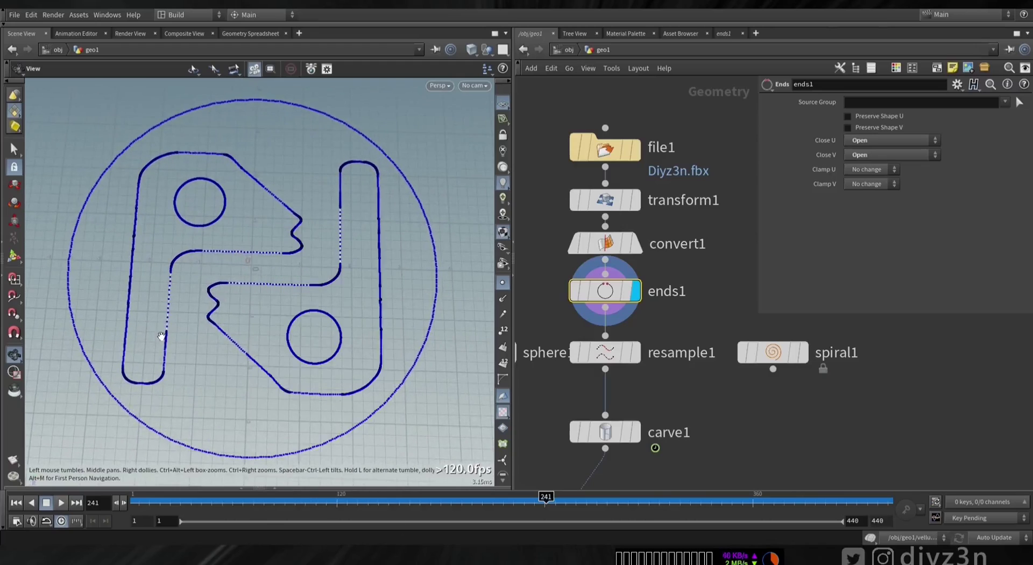
Step: View the resampled logo curves and the carved result with point numbers, and return the timeline to frame 1
left_click(635, 352)
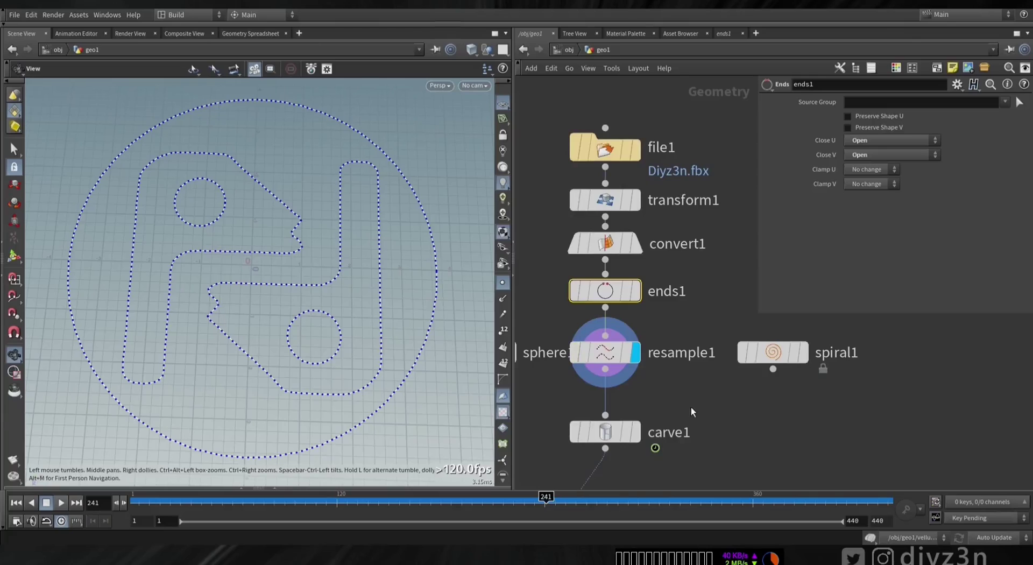
middle_click_drag(691, 408, 689, 286)
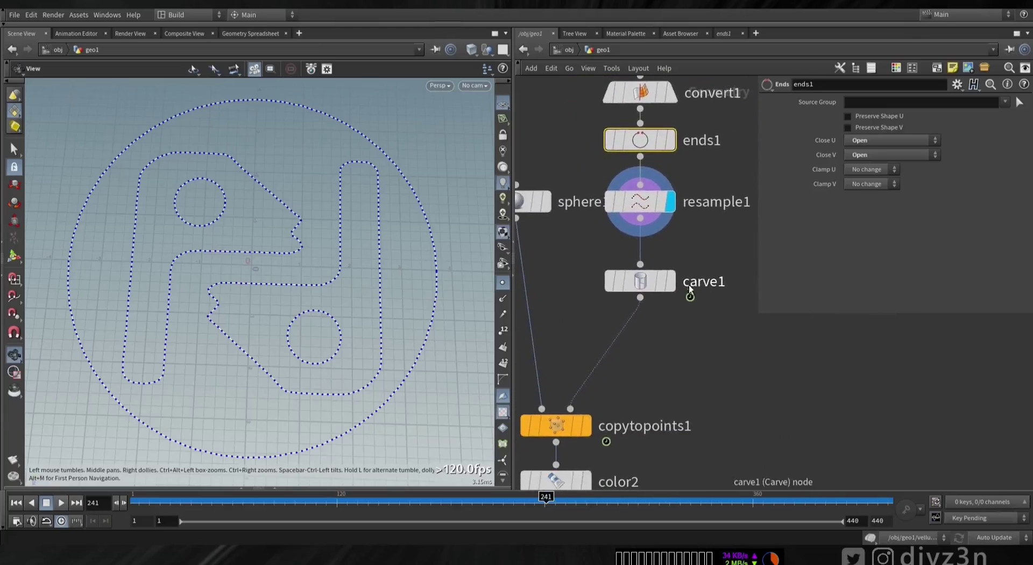
left_click(671, 281)
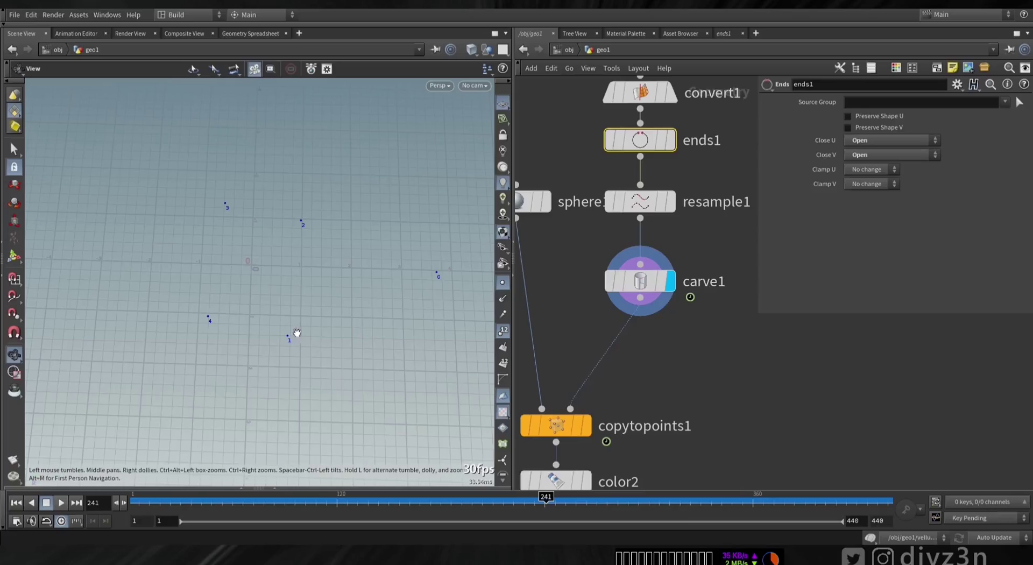
left_click_drag(173, 501, 132, 501)
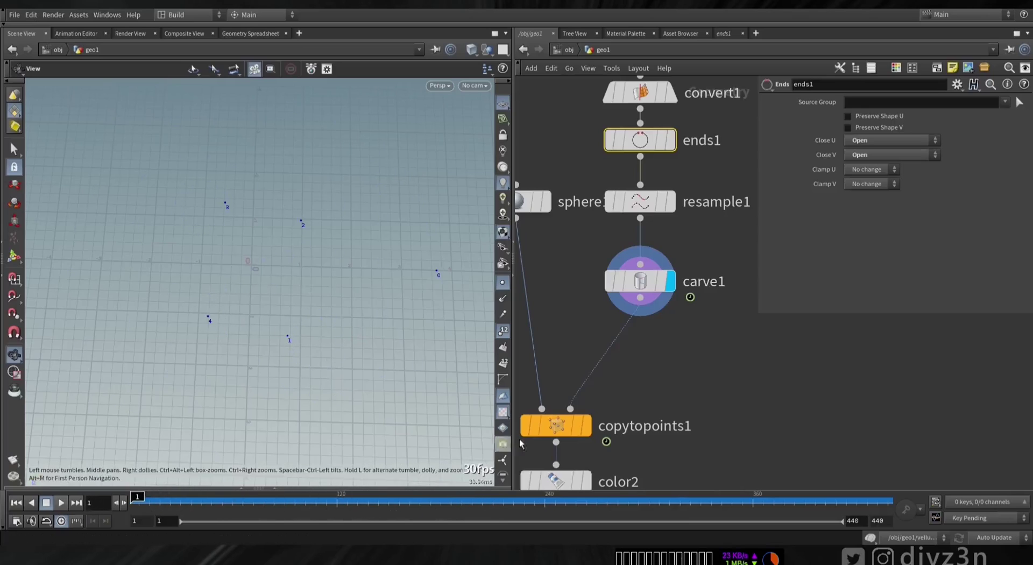
Step: Display solver1 without point numbers and play the red color spreading along the logo curves
middle_click(561, 426)
middle_click_drag(616, 412, 740, 208)
middle_click(557, 374)
middle_click_drag(639, 341, 719, 270)
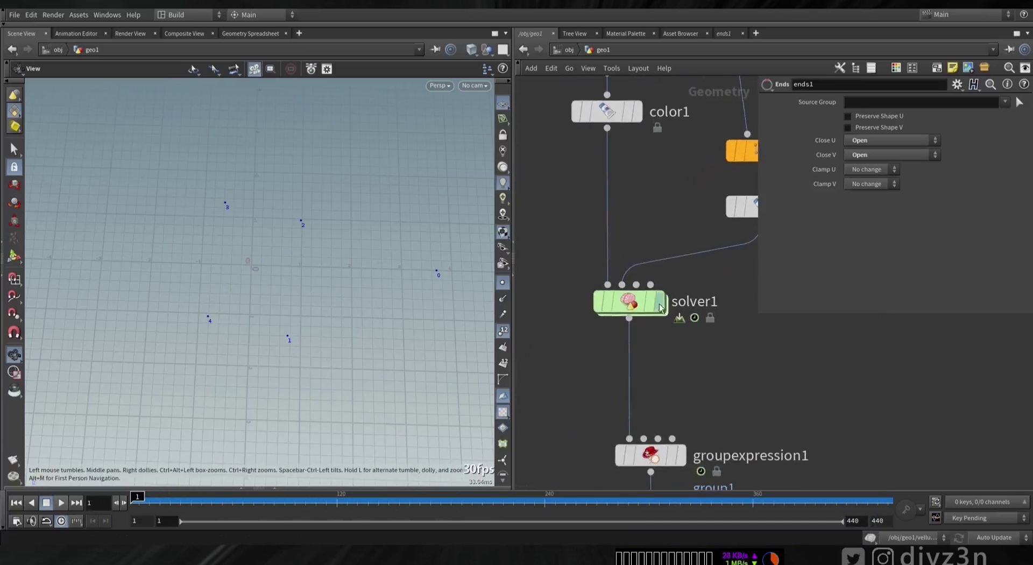
left_click(661, 304)
left_click(632, 302)
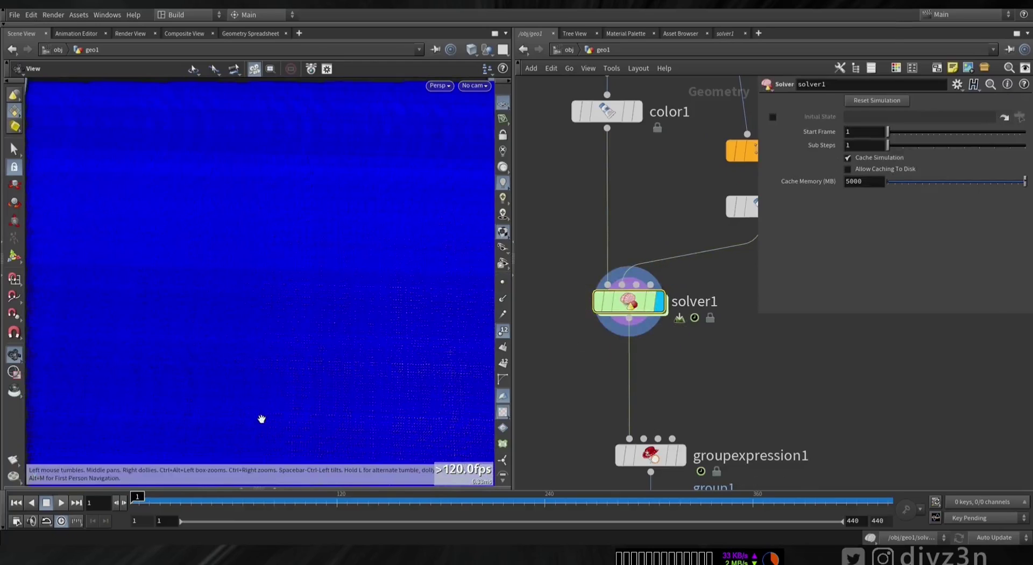
left_click(502, 330)
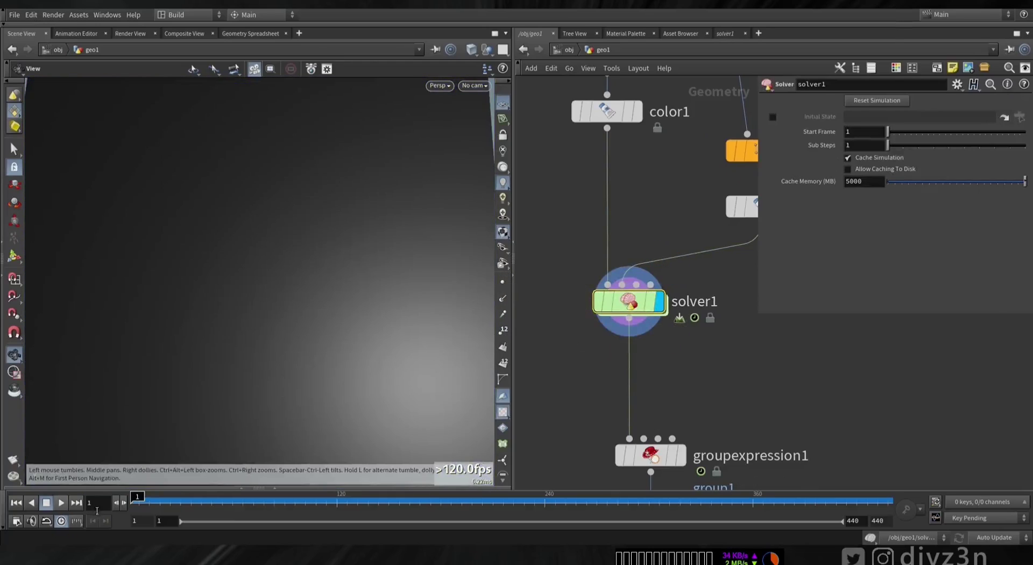
left_click(61, 504)
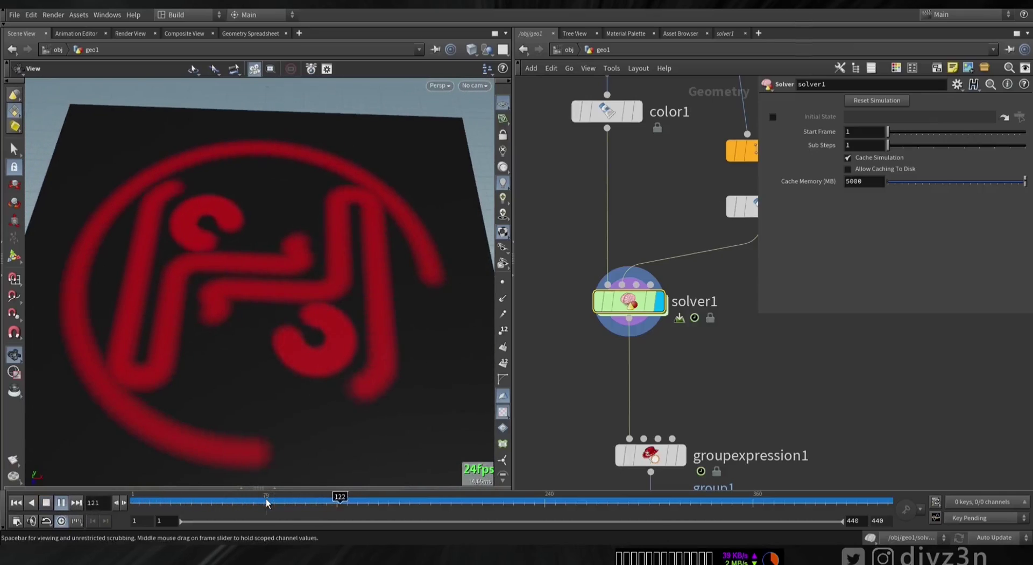
left_click(47, 504)
Step: Examine the group expression node's result and parameters, and the vellumcloth1 constraint settings feeding the two solvers
middle_click_drag(663, 387, 632, 228)
middle_click_drag(683, 373, 686, 281)
left_click(654, 204)
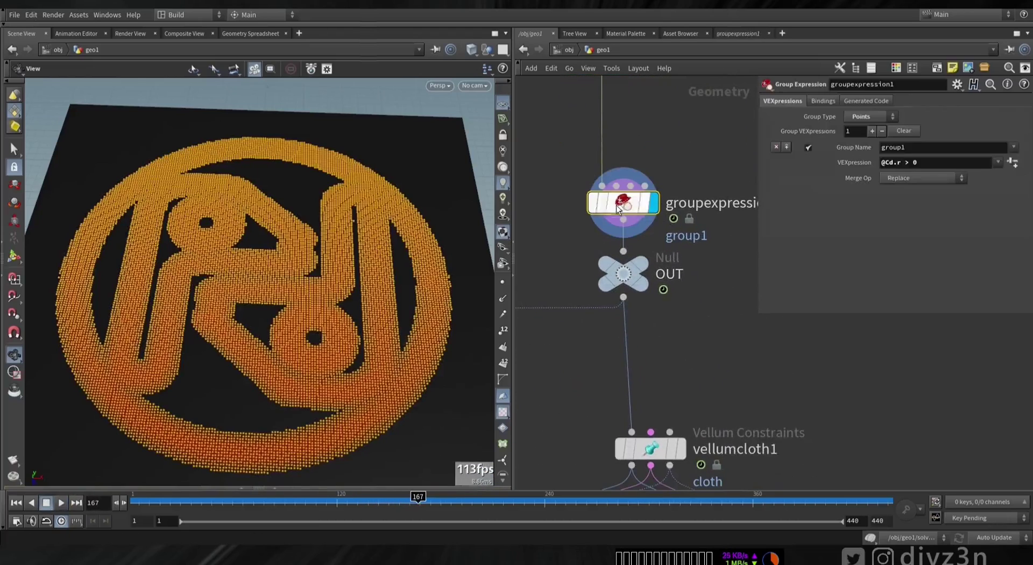
middle_click_drag(591, 343, 645, 322)
middle_click_drag(706, 378, 691, 241)
left_click(694, 298)
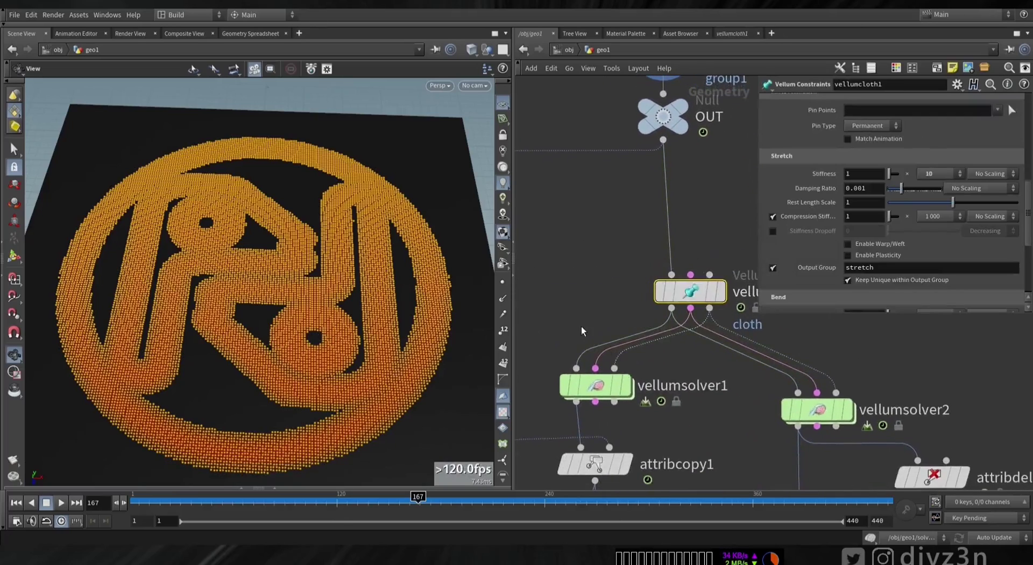
middle_click_drag(580, 326, 607, 203)
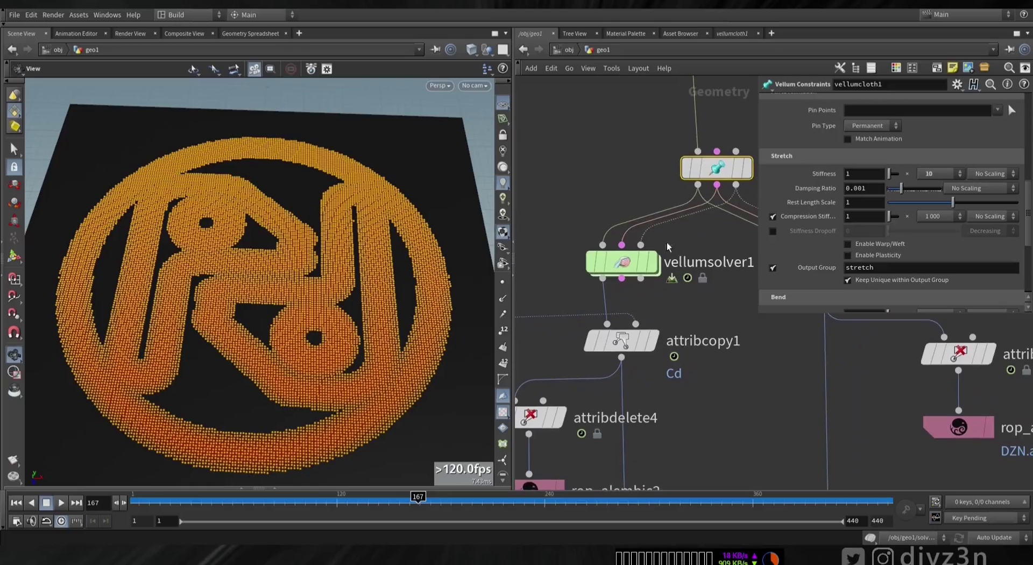
Step: From frame 1, inspect the object merge and group copy in sopsolver1 within vellumsolver1's forces, and return to geo1
left_click(14, 505)
mouse_move(652, 263)
double_click(624, 264)
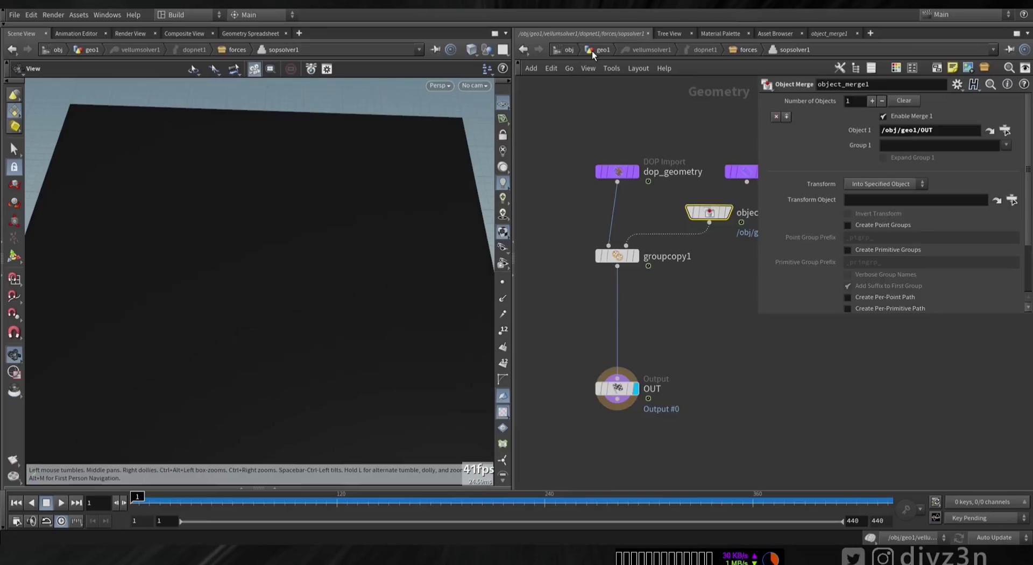
left_click(591, 51)
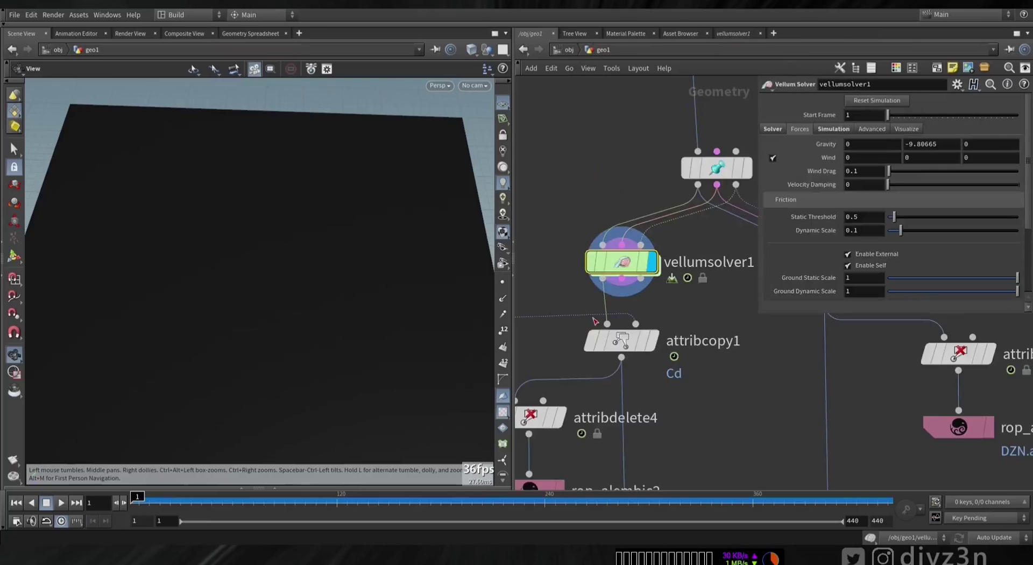
Step: Display attribcopy1, play the cloth simulation with the copied Cd color, and review the node's parameters
left_click(657, 341)
left_click(61, 502)
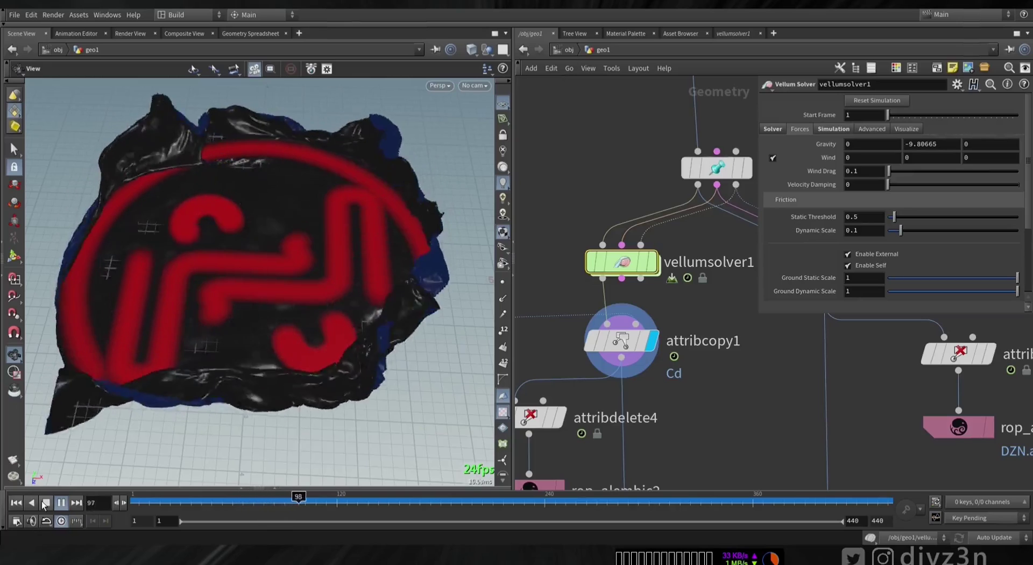
left_click(45, 503)
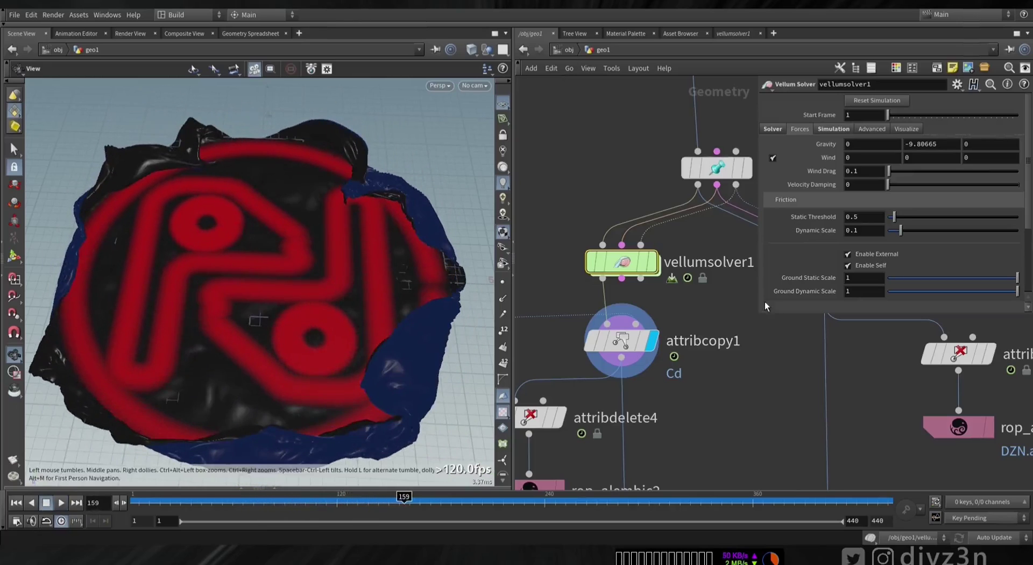
left_click(626, 341)
Step: Review the attribdelete4 settings and the attribdelete5 result, and trace the network back up to solver1
middle_click_drag(596, 180, 630, 300)
scroll(624, 300, "down", 3)
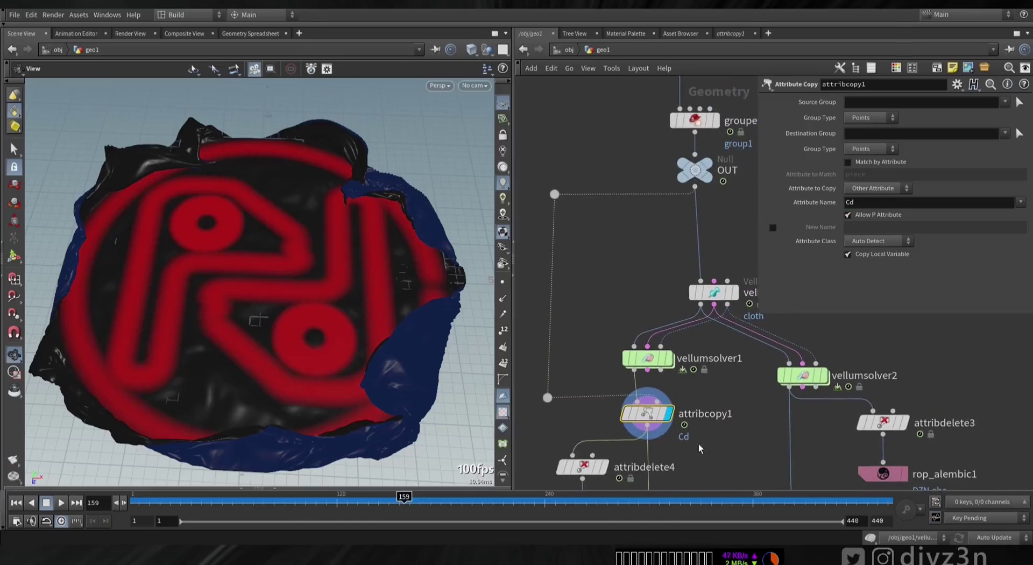
middle_click_drag(699, 448, 697, 304)
left_click(584, 323)
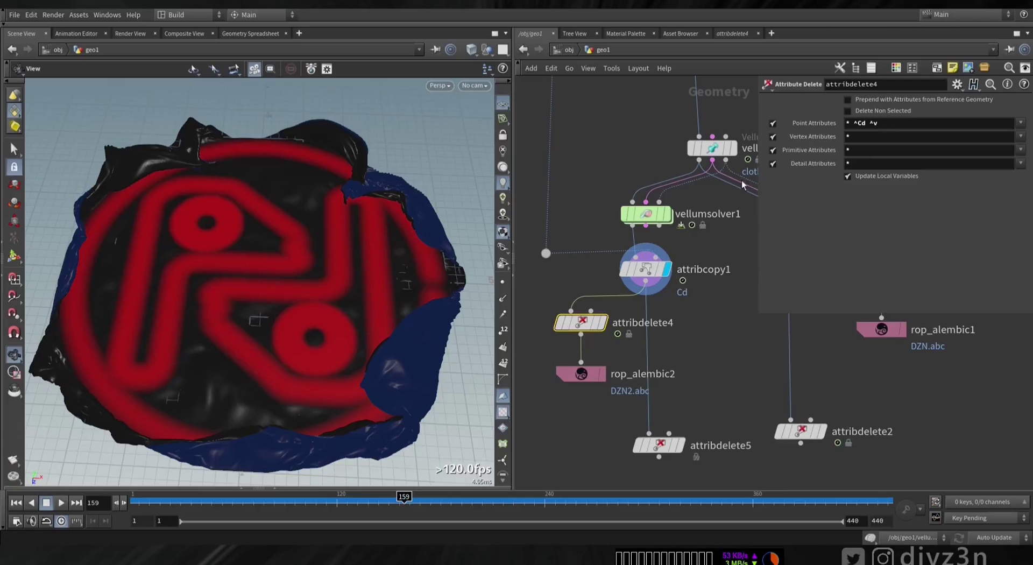
left_click(680, 444)
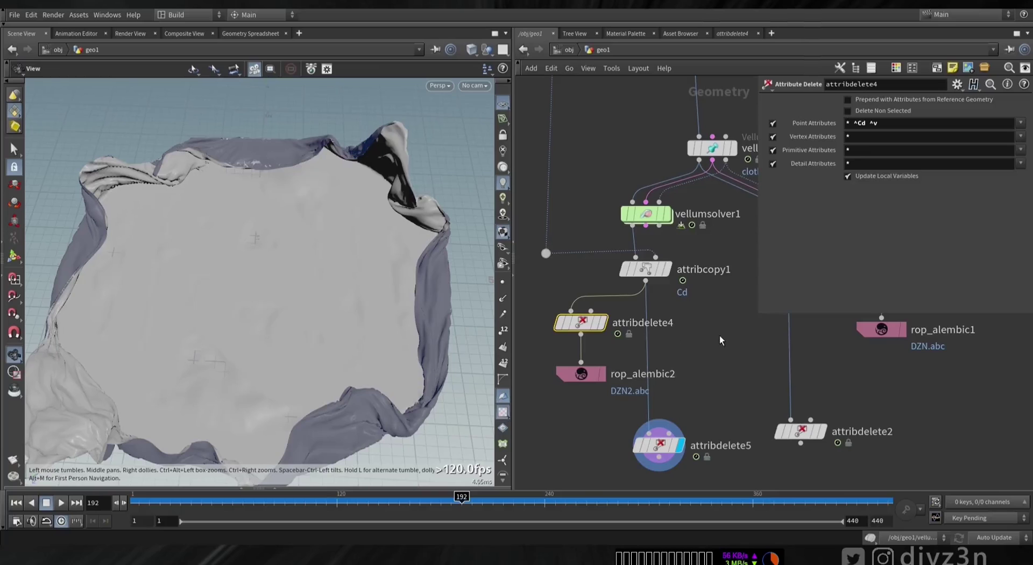
middle_click_drag(720, 336, 648, 402)
middle_click_drag(676, 185, 636, 356)
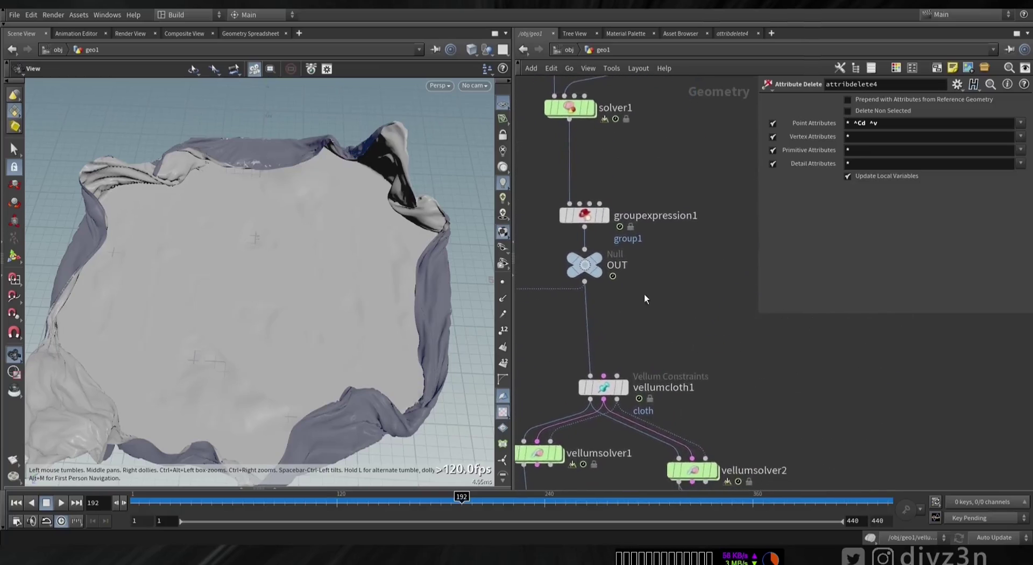
middle_click_drag(644, 293, 685, 366)
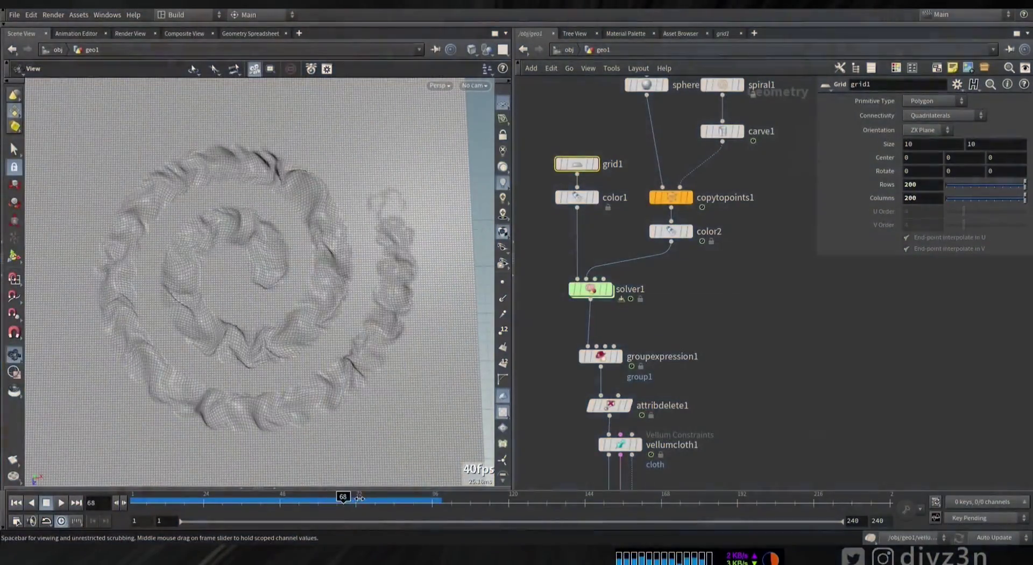
Step: Scrub the spiral cloth simulation to frames 62 and 19 and examine the wrinkles up close
left_click_drag(359, 498, 323, 498)
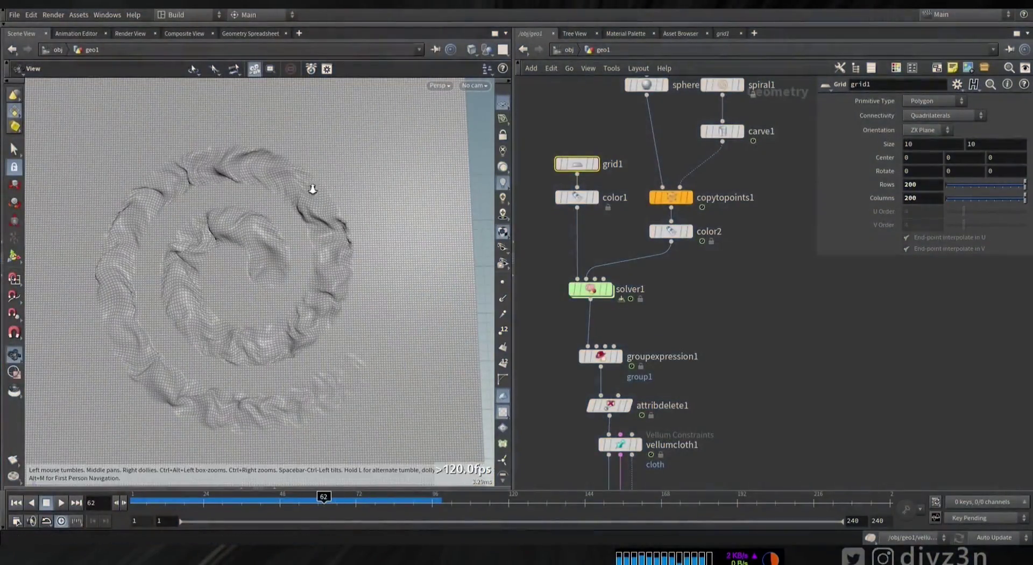
right_click_drag(311, 189, 334, 215)
left_click_drag(230, 260, 206, 299)
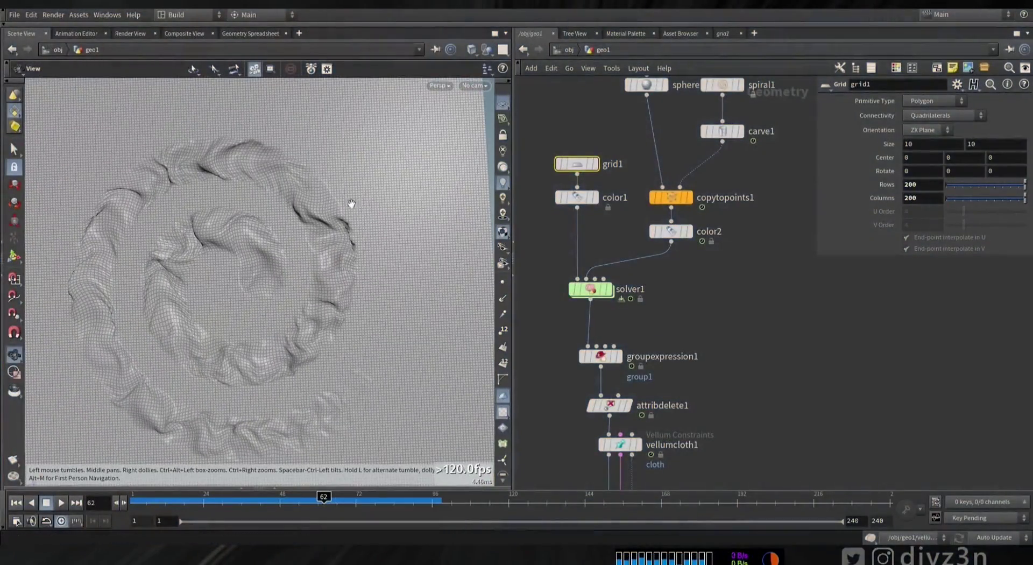
left_click(194, 497)
left_click_drag(190, 497, 187, 496)
right_click_drag(280, 279, 153, 322)
middle_click_drag(325, 309, 307, 278)
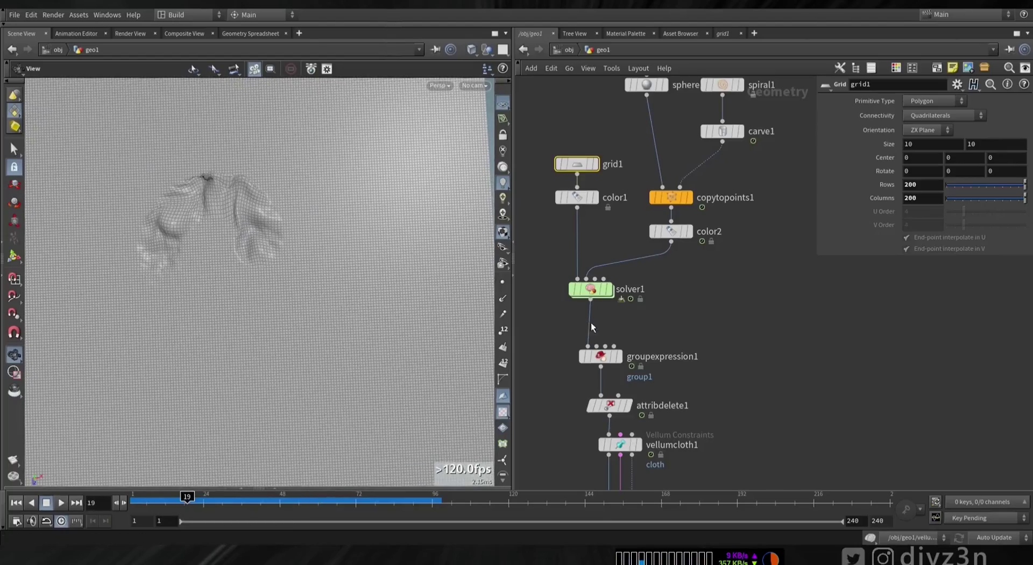
Step: Insert an Attribute Blur for P and Cd with 35 iterations between solver1 and groupexpression1, and check the resulting point group
left_click(610, 291)
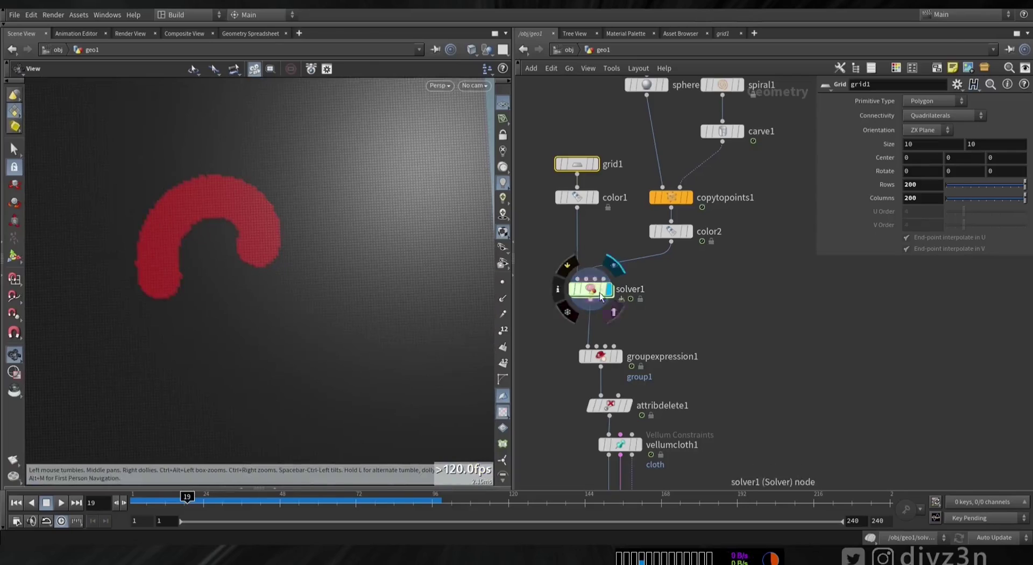
left_click(619, 357)
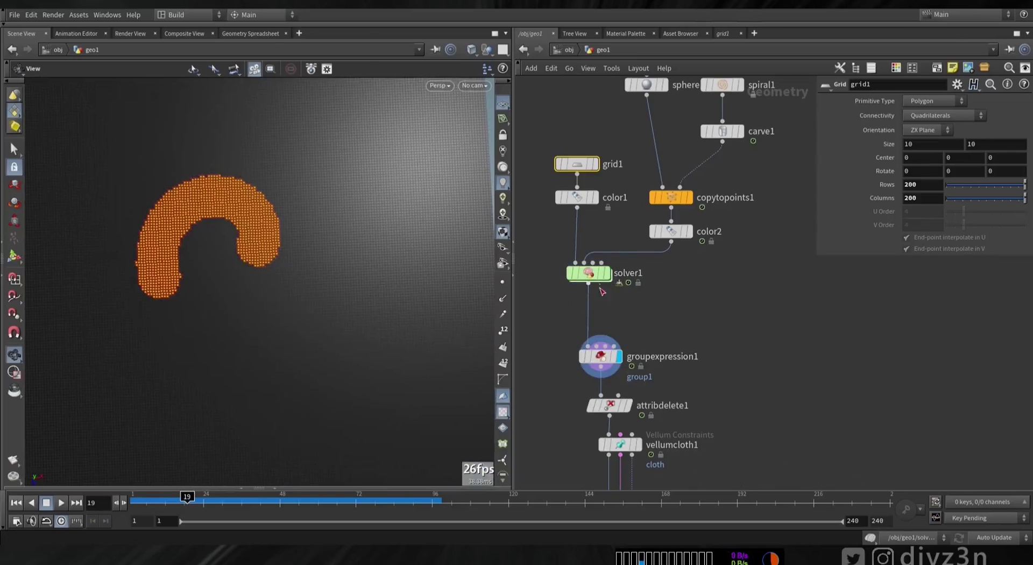
left_click(608, 274)
key("Tab")
type("b")
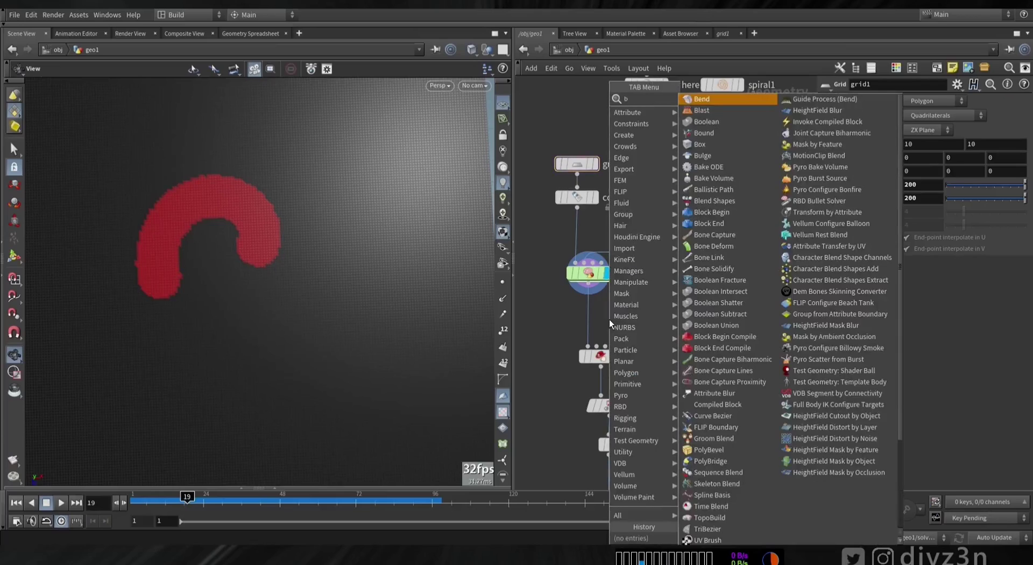
type("lur")
left_click(707, 102)
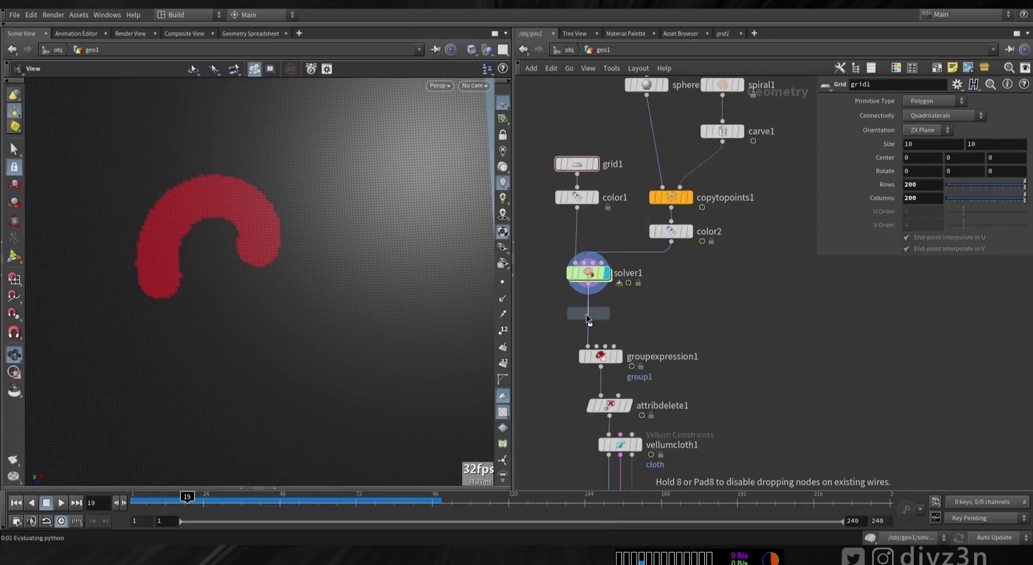
left_click(586, 315)
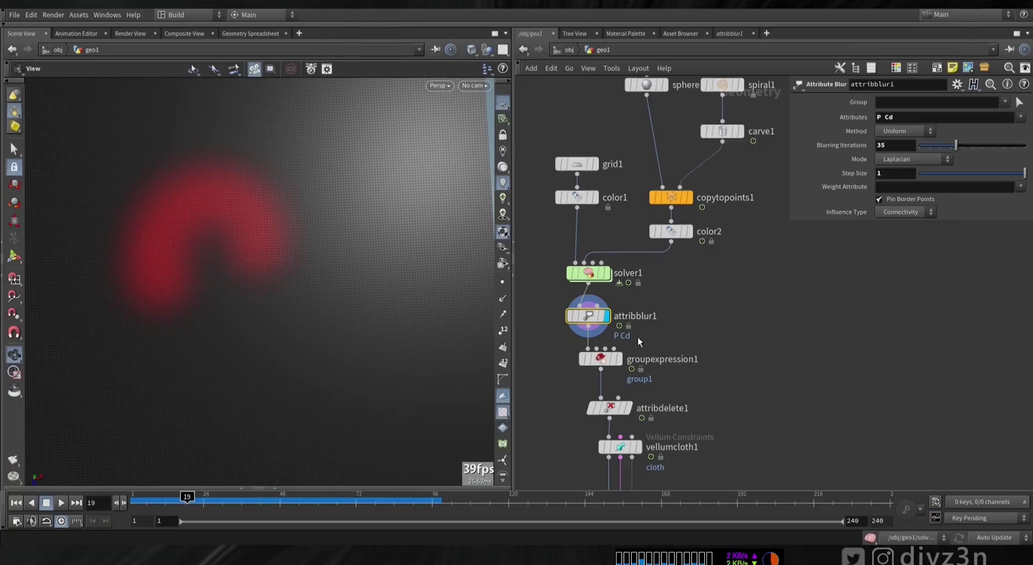
left_click(619, 359)
left_click_drag(947, 155, 919, 156)
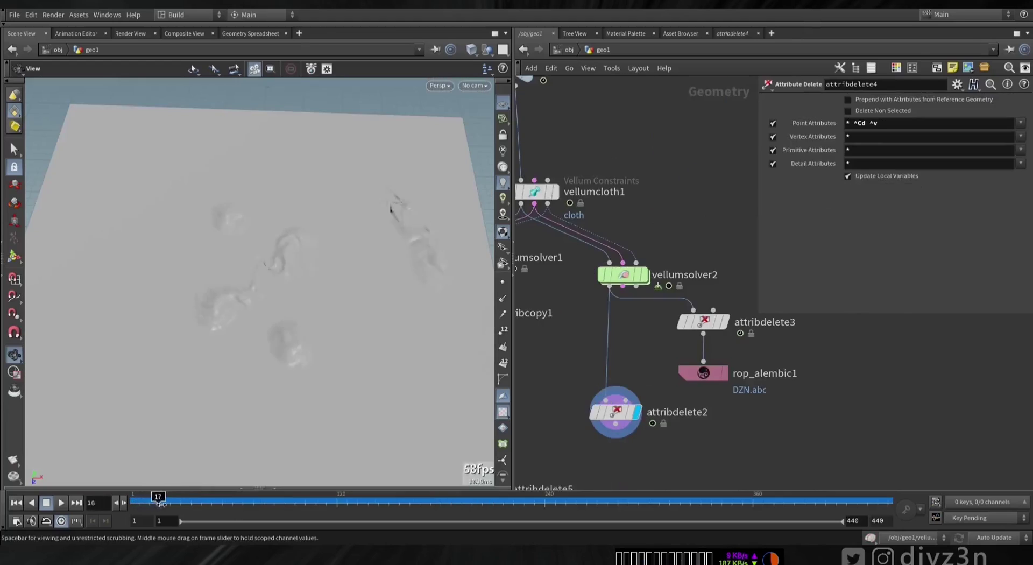
Step: Scrub the logo cloth simulation to frames 187 and 376 and examine the folds from several distances and angles
left_click_drag(196, 505, 452, 506)
scroll(306, 256, "up", 5)
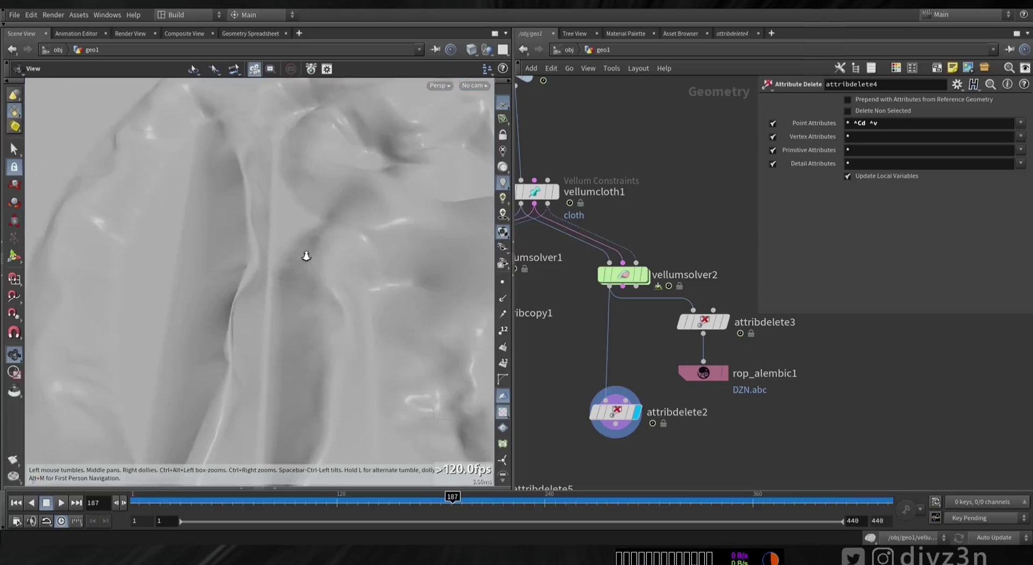
scroll(164, 312, "down", 5)
left_click_drag(371, 320, 286, 292)
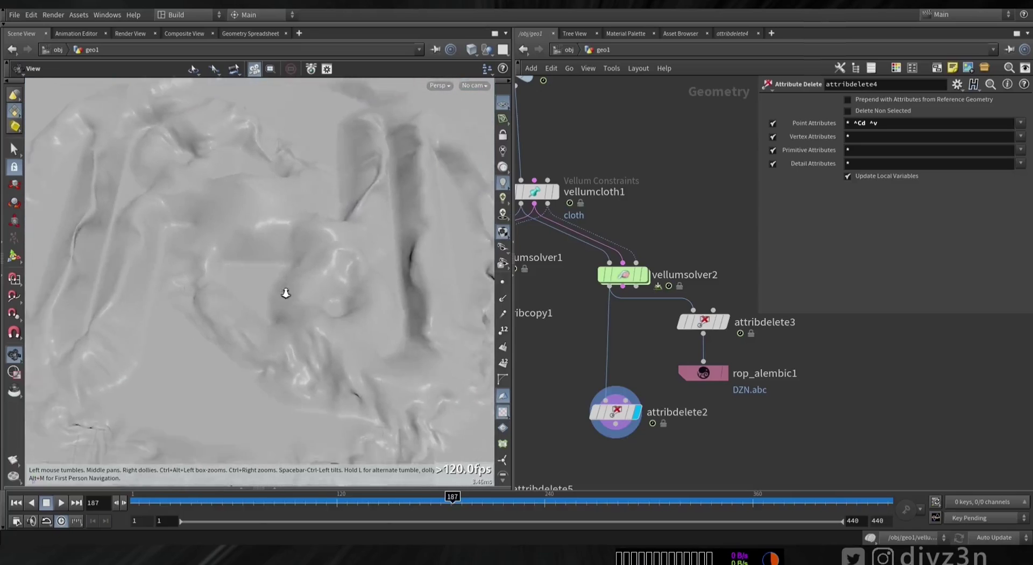
scroll(285, 293, "down", 2)
right_click(239, 282)
left_click(415, 178)
left_click_drag(362, 160, 300, 258)
left_click_drag(381, 503, 780, 516)
middle_click_drag(307, 320, 318, 334)
Step: Review vellumsolver2's force settings, return to frame 1, and enter sopsolver1 within the solver's forces network
left_click(630, 275)
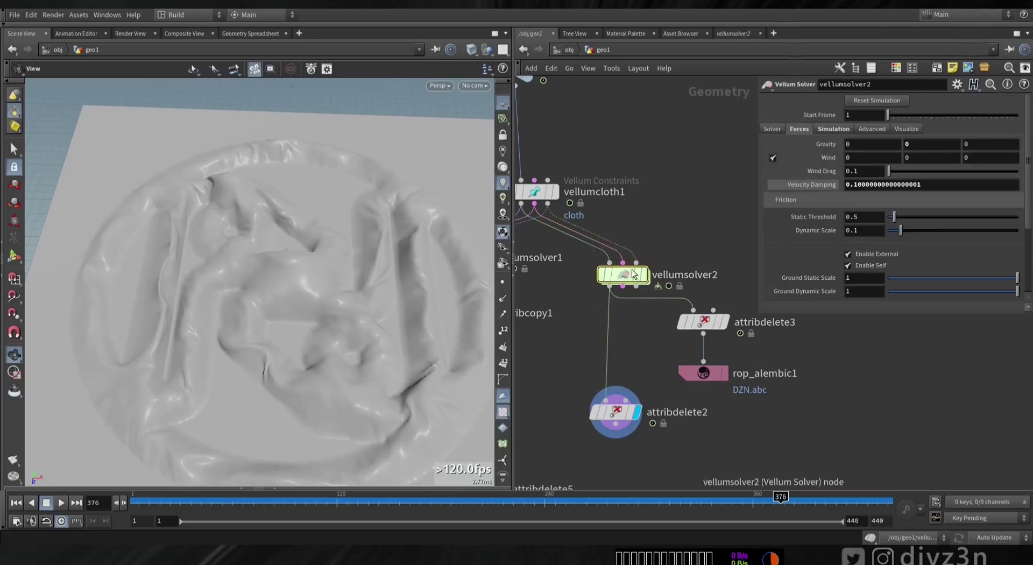
left_click_drag(191, 504, 131, 504)
double_click(623, 276)
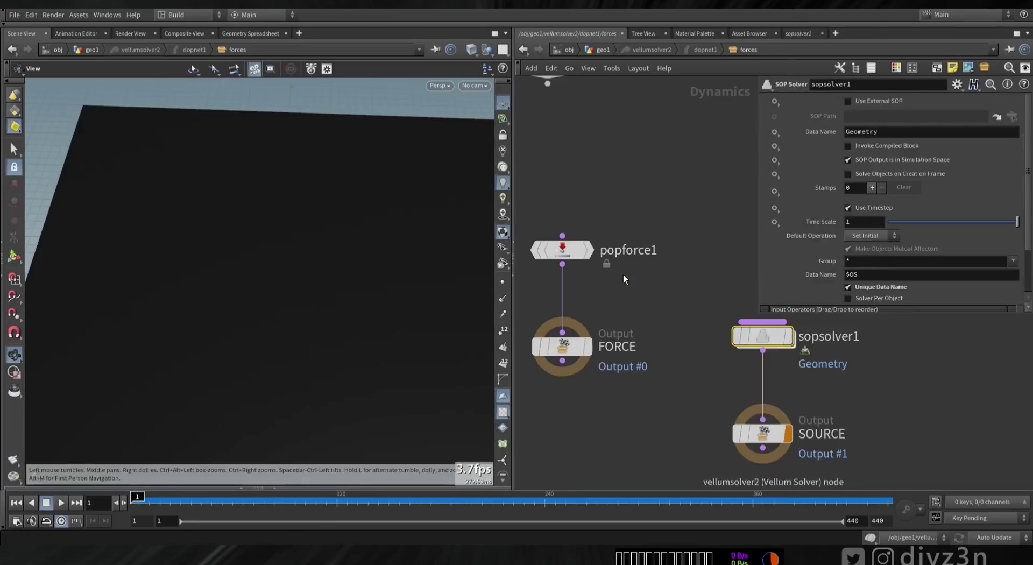
double_click(598, 209)
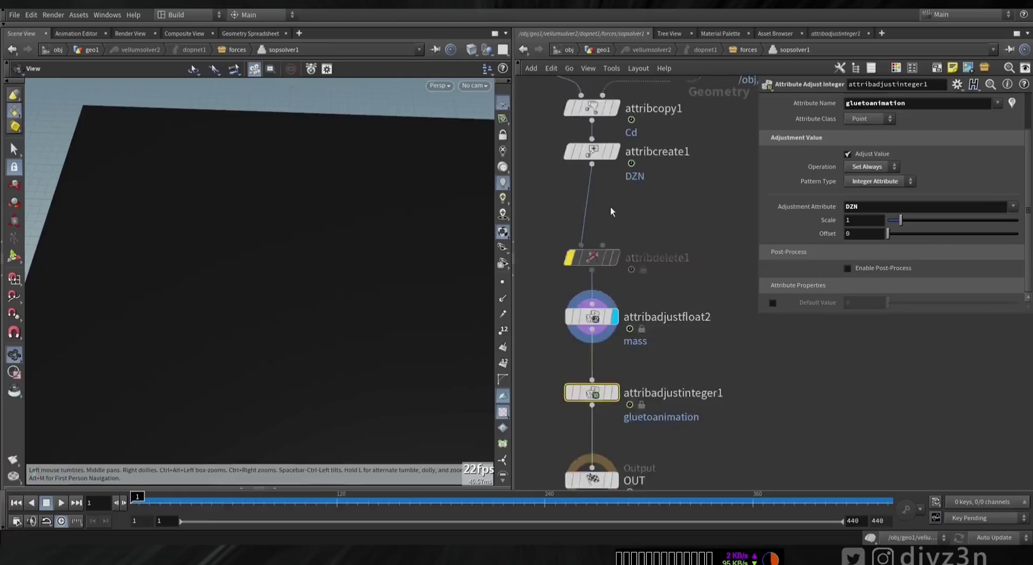
Step: Display attribcreate1, inspect its parameters, and look over the attribute nodes that follow it
left_click(635, 297)
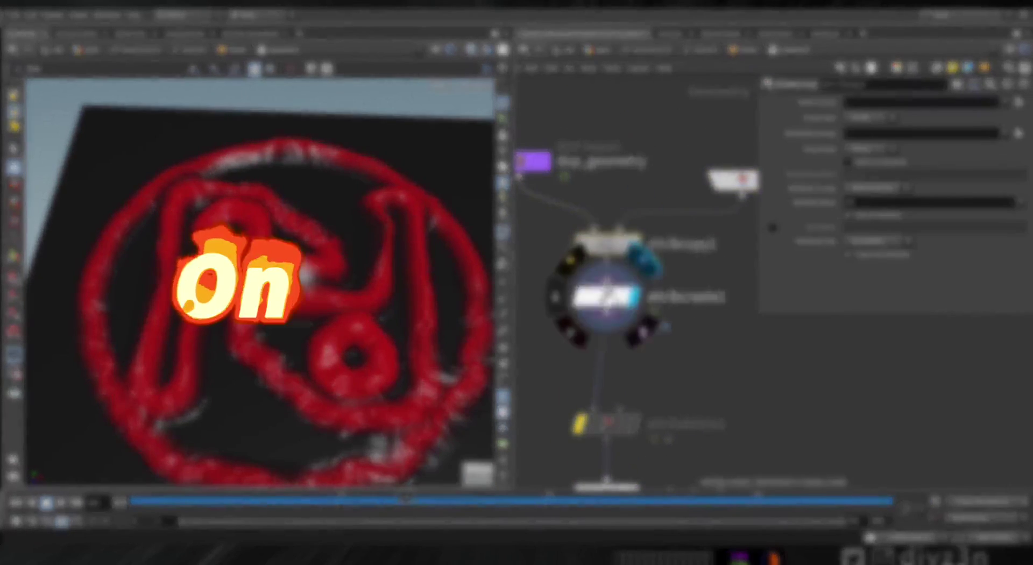
left_click(608, 297)
middle_click_drag(630, 367, 633, 202)
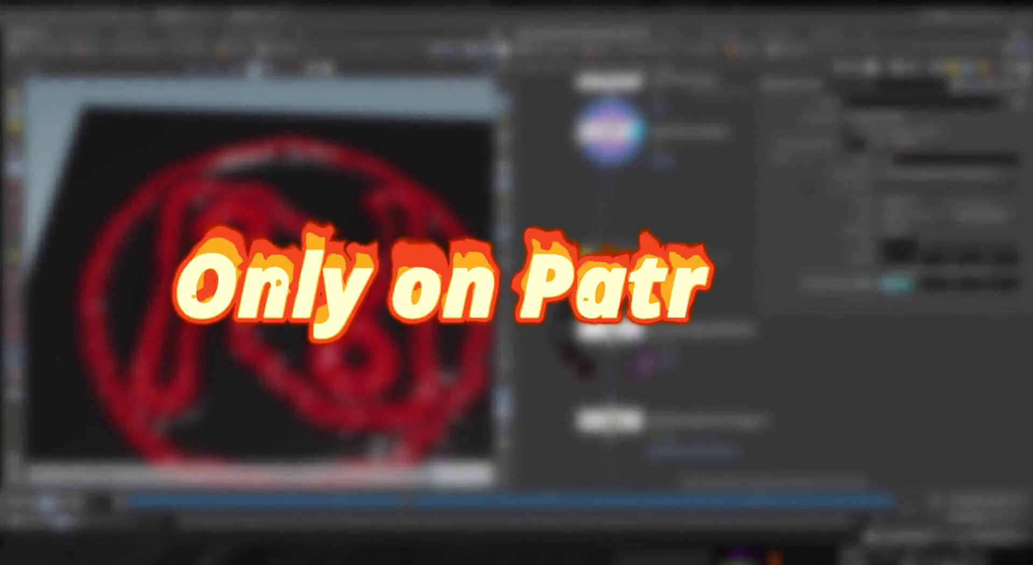